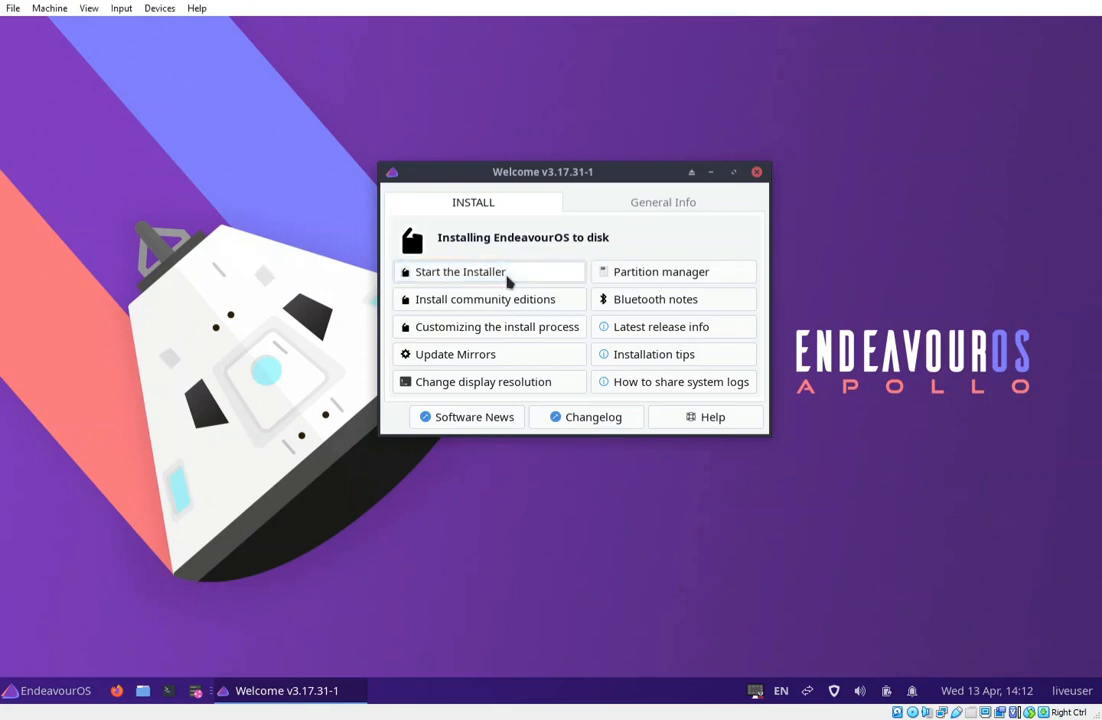
# Launch the EndeavourOS installer from Welcome and choose the Online installation method.
pyautogui.click(507, 281)
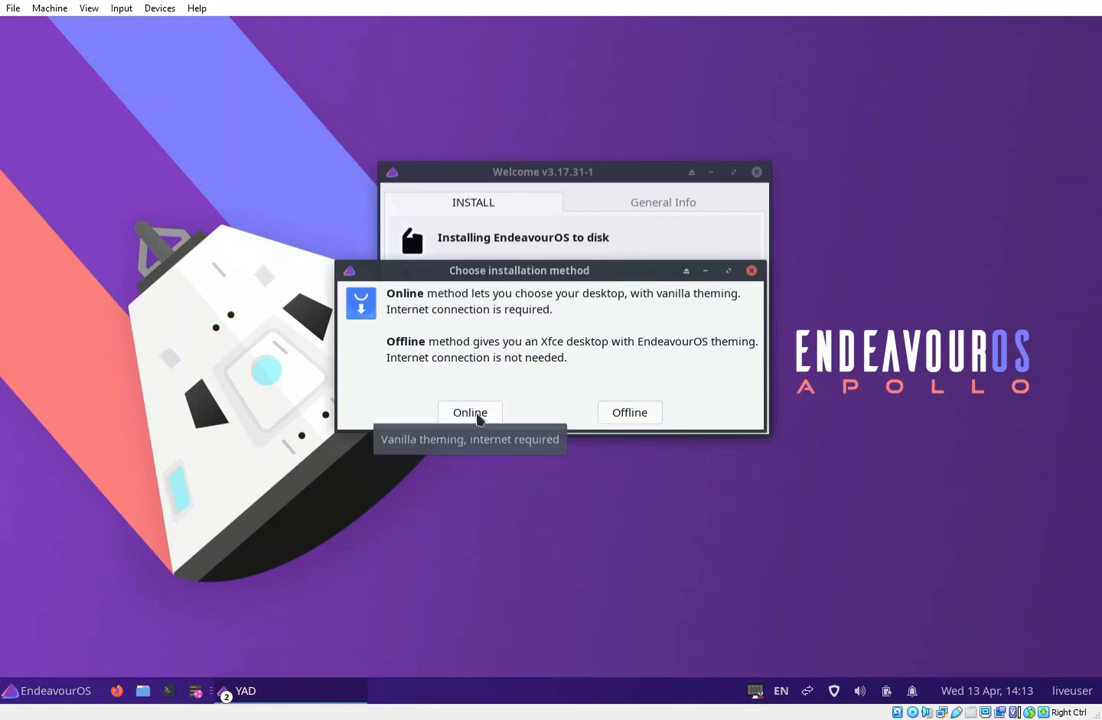
pyautogui.click(476, 414)
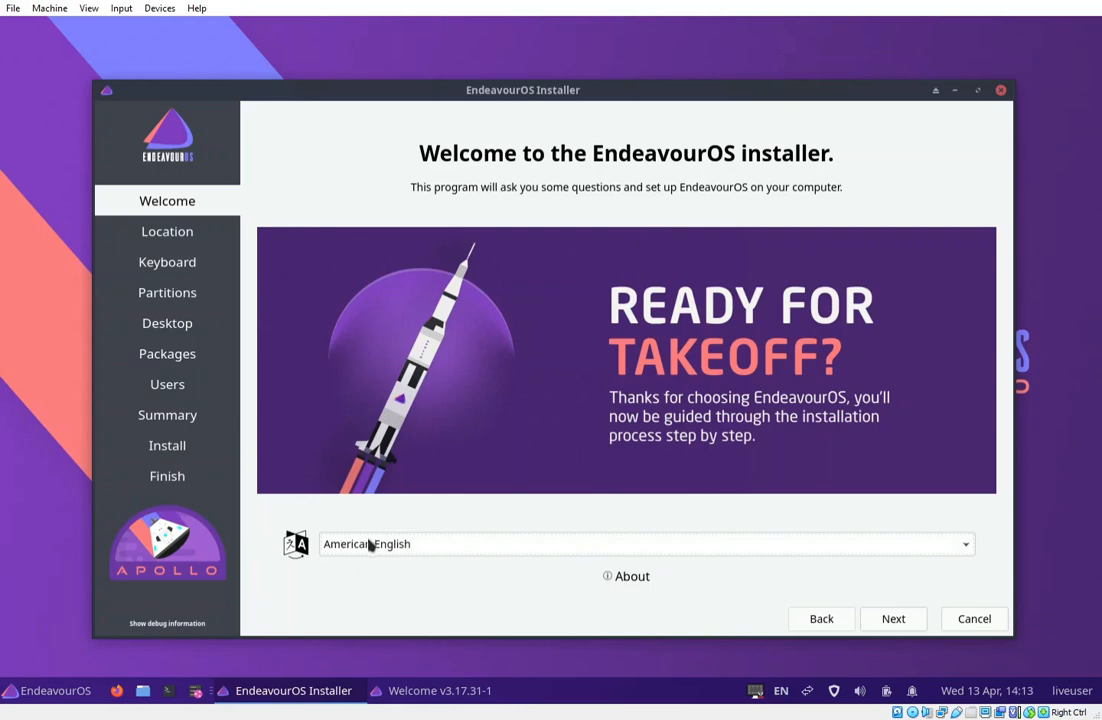
# Advance past Welcome, accepting the Asia/Manila location and the Filipino keyboard layout.
pyautogui.click(900, 620)
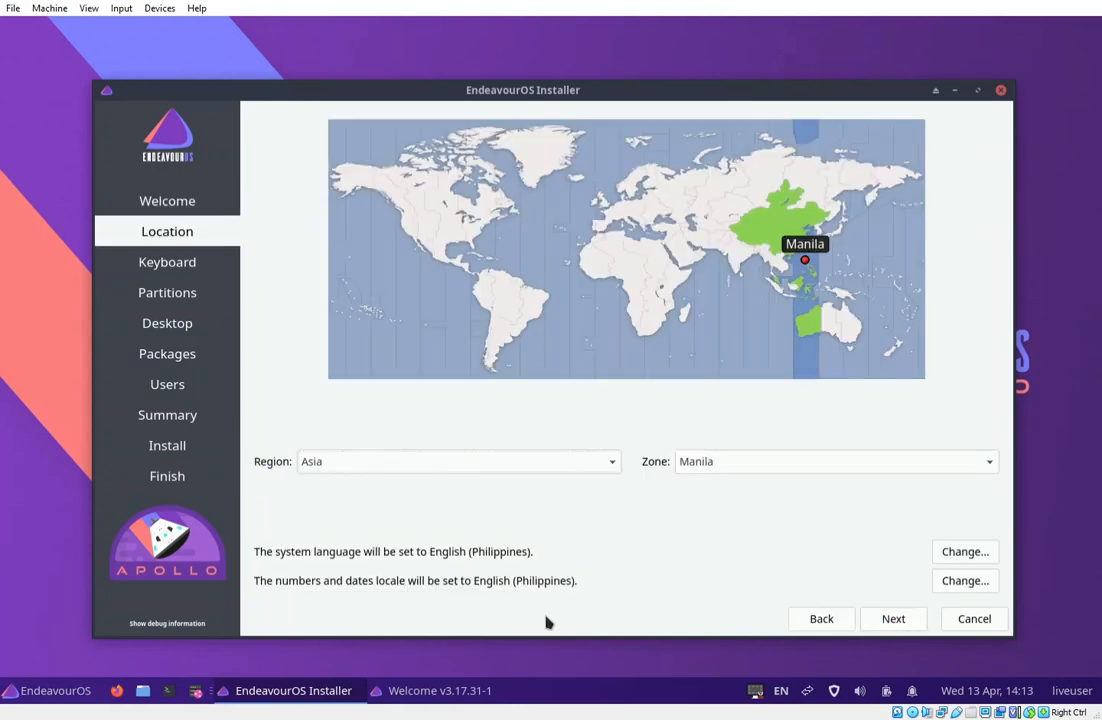
pyautogui.click(899, 620)
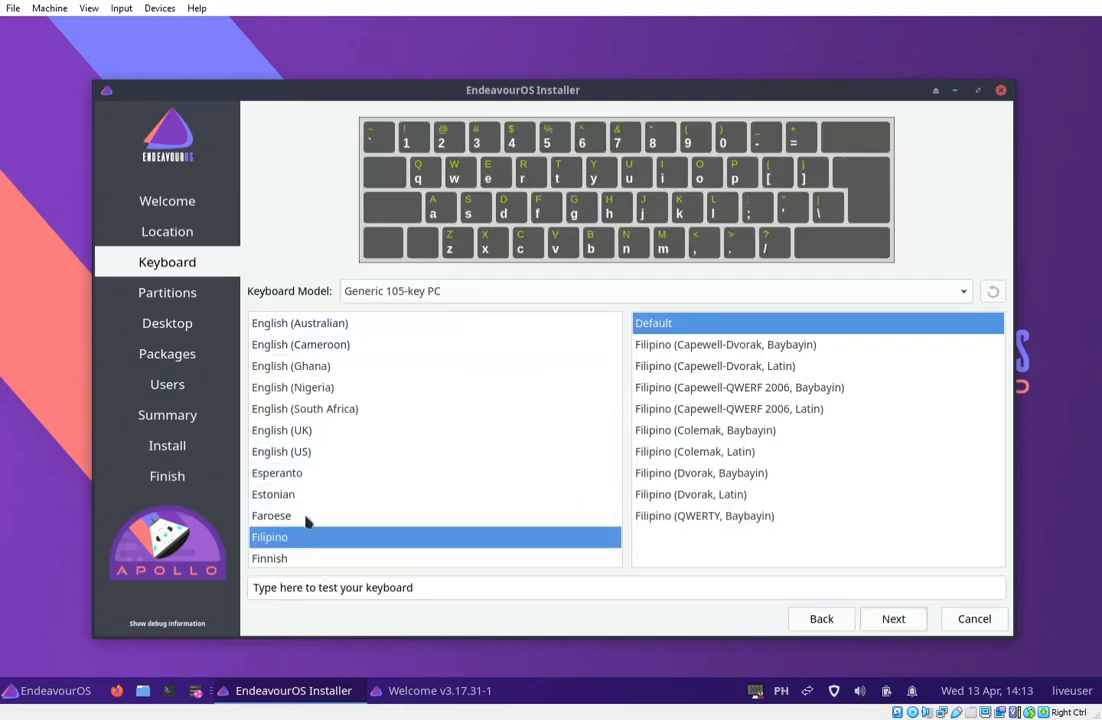
pyautogui.click(906, 621)
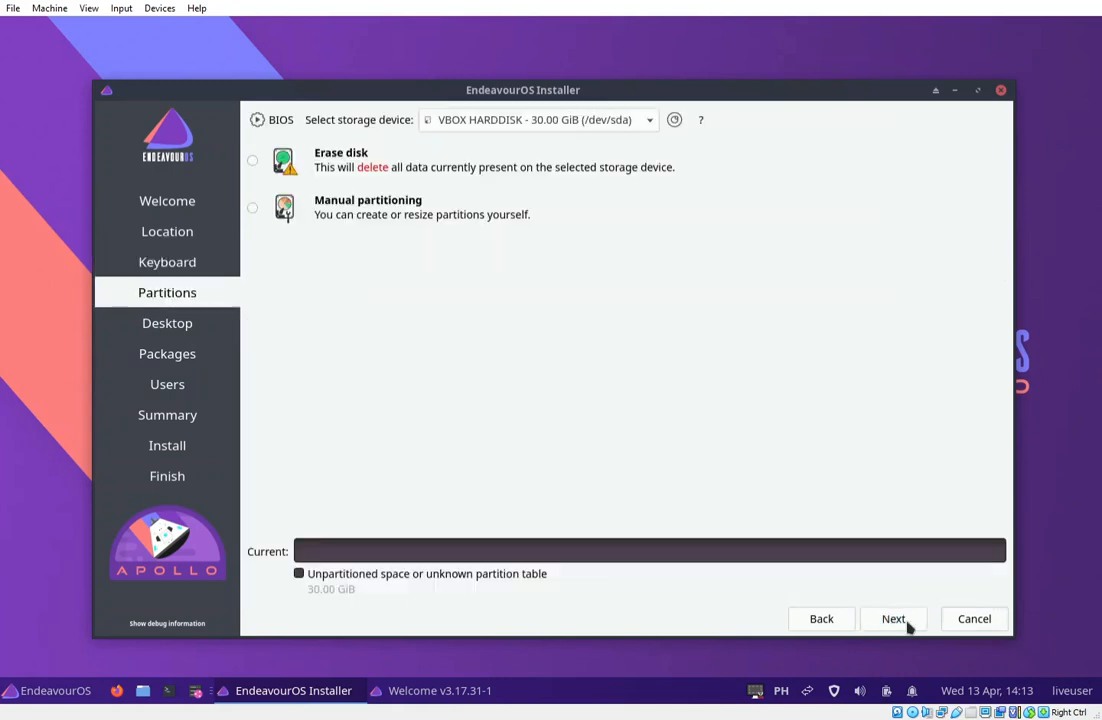
# Choose Erase disk with No Swap and ext4 for the 30 GiB disk, then continue.
pyautogui.click(254, 166)
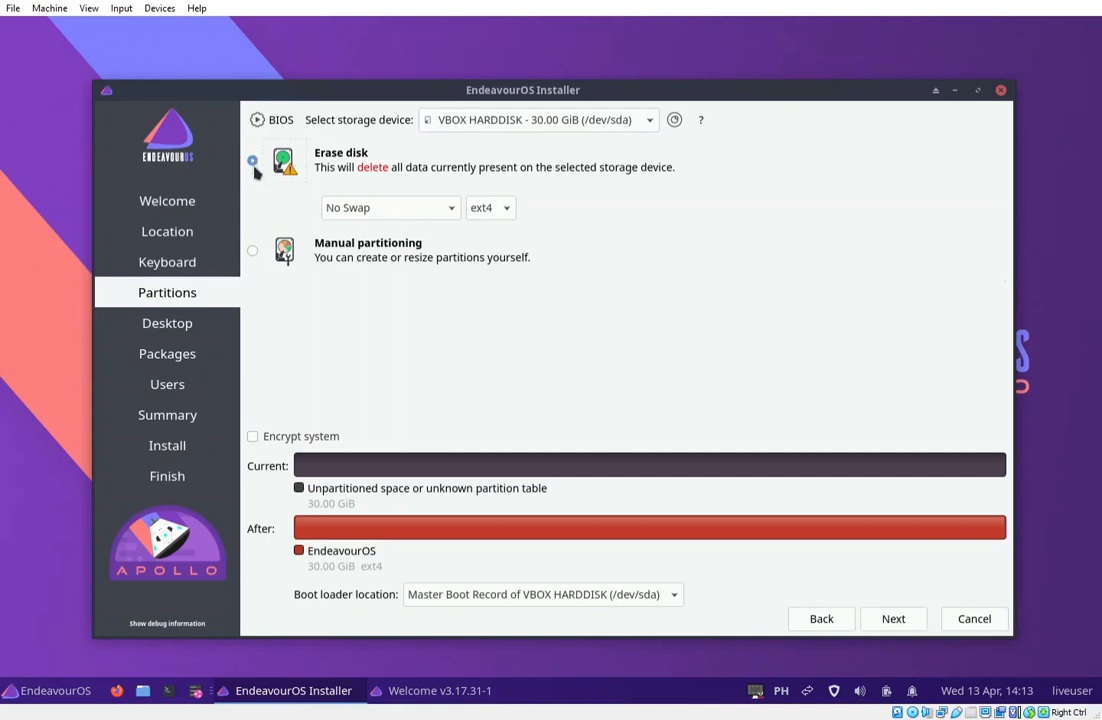
pyautogui.click(903, 621)
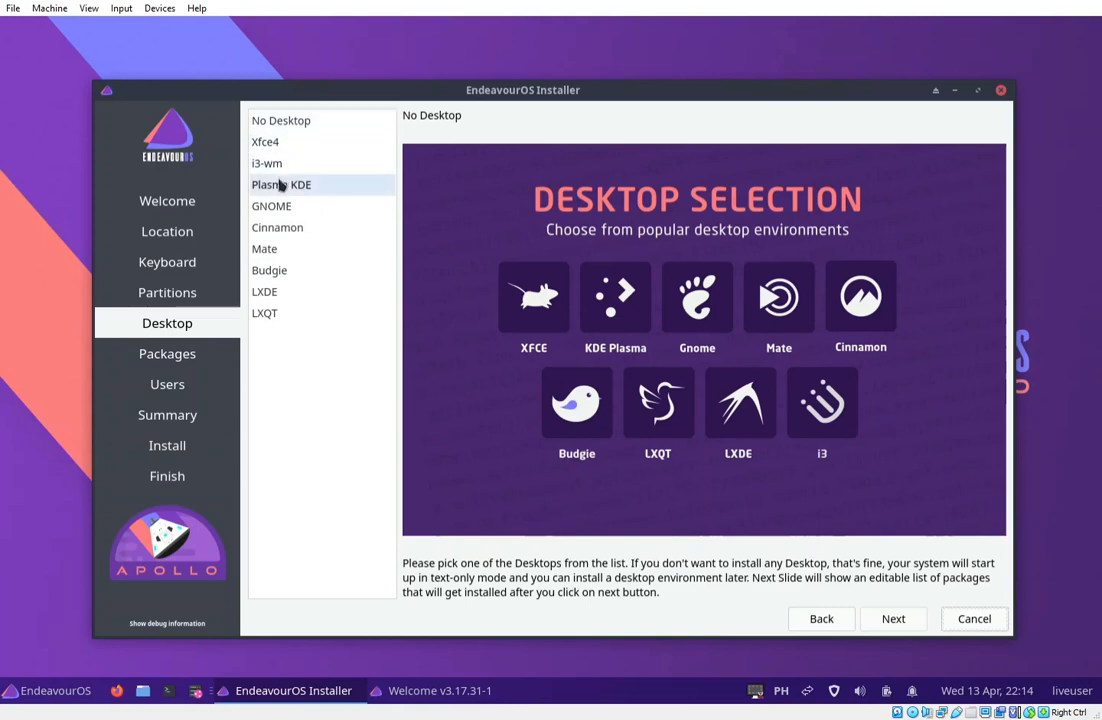
# Pick Budgie as the desktop and accept the default package selection.
pyautogui.click(268, 272)
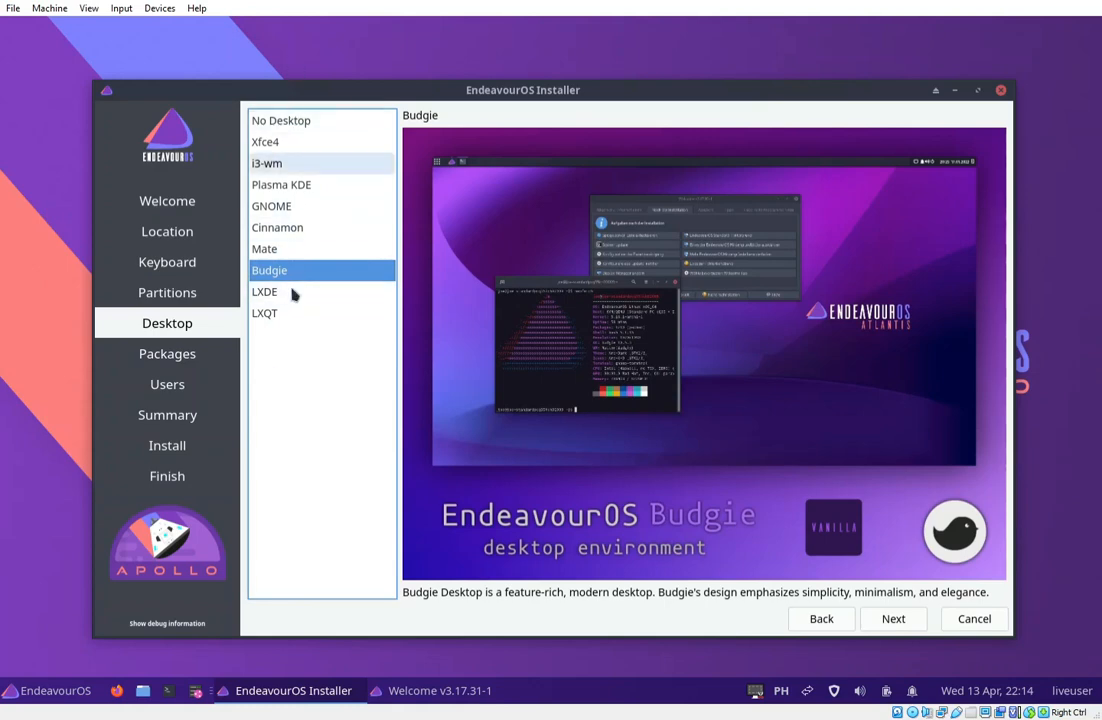
pyautogui.click(893, 619)
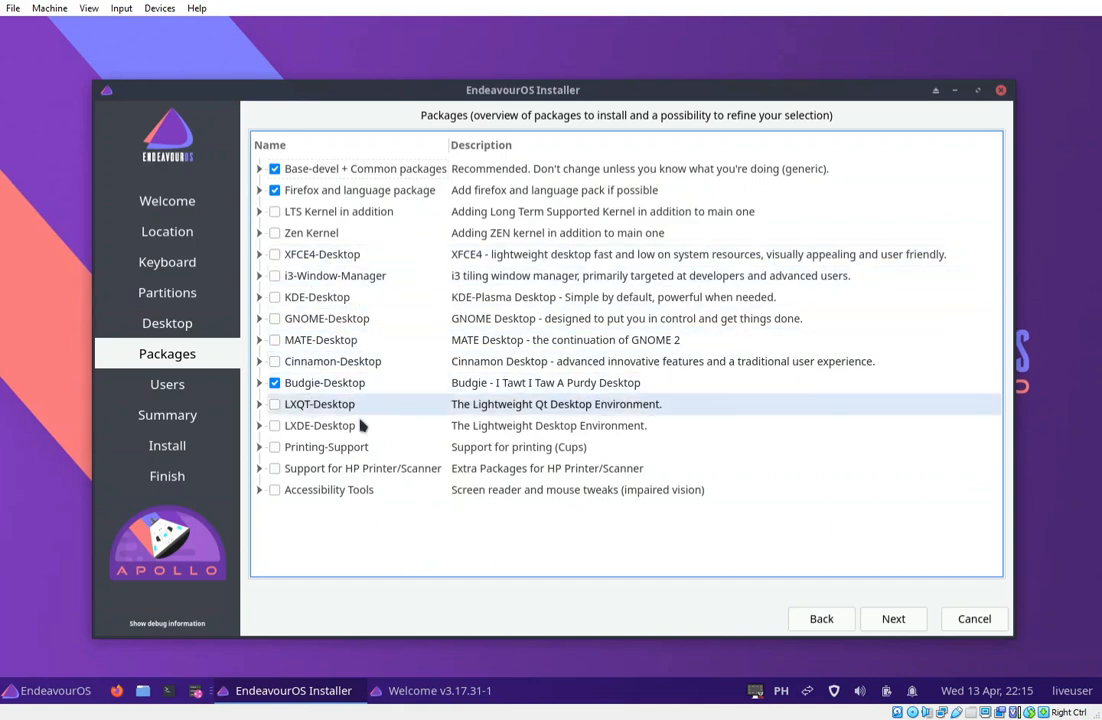
pyautogui.click(894, 619)
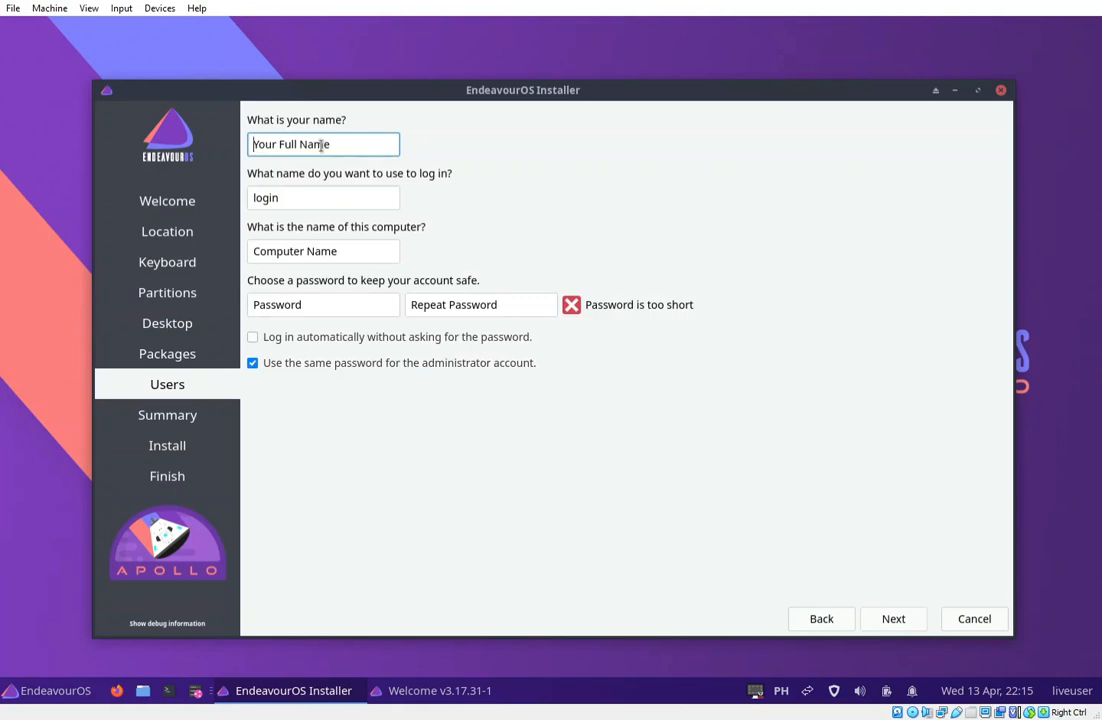
# Enter the user's name, then type the account password and repeat it for confirmation.
pyautogui.write('df')
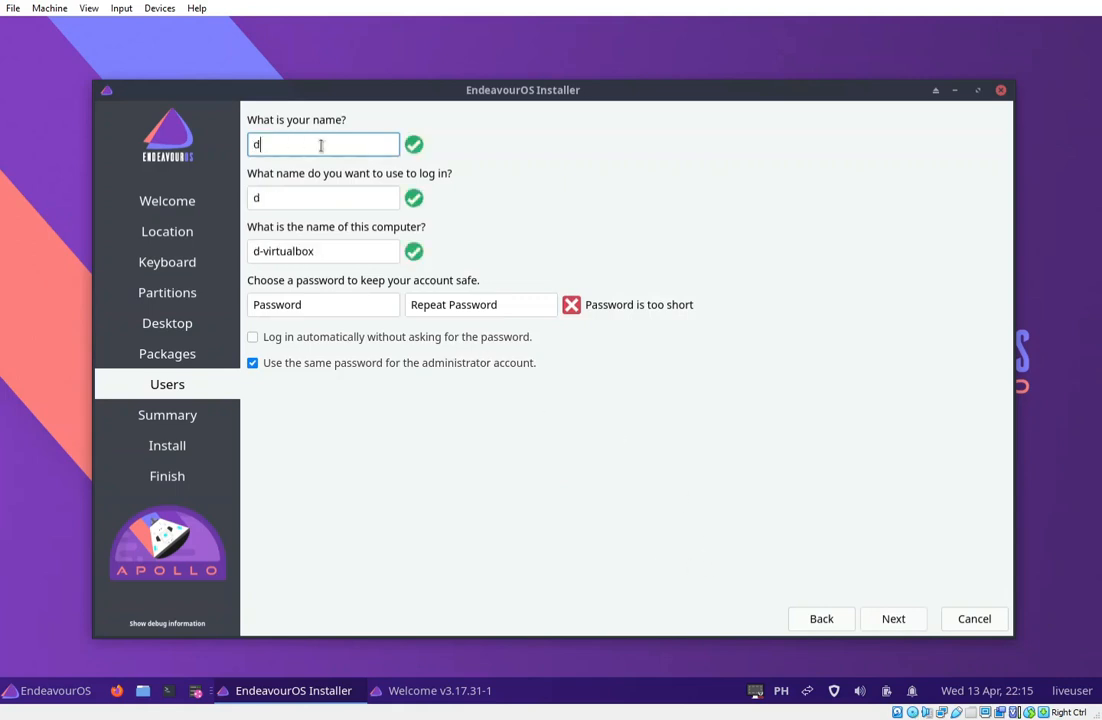
pyautogui.press('Tab')
pyautogui.press('Tab')
pyautogui.press('Tab')
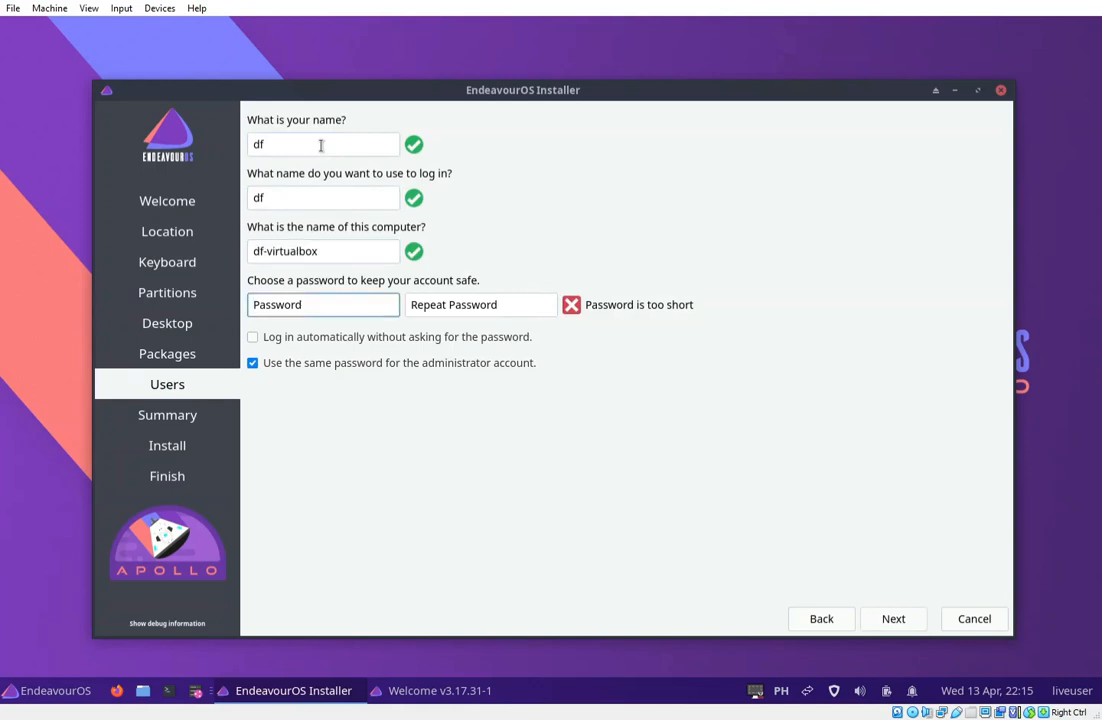
pyautogui.write('1234')
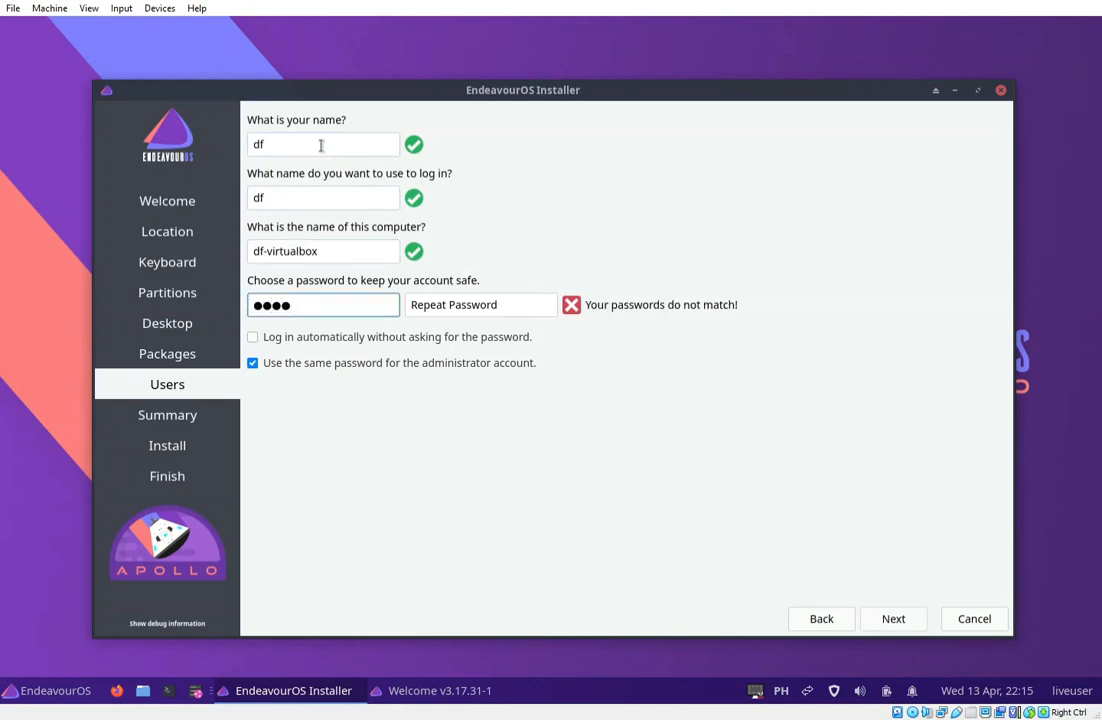
pyautogui.write('567')
pyautogui.press('Tab')
pyautogui.write('1234')
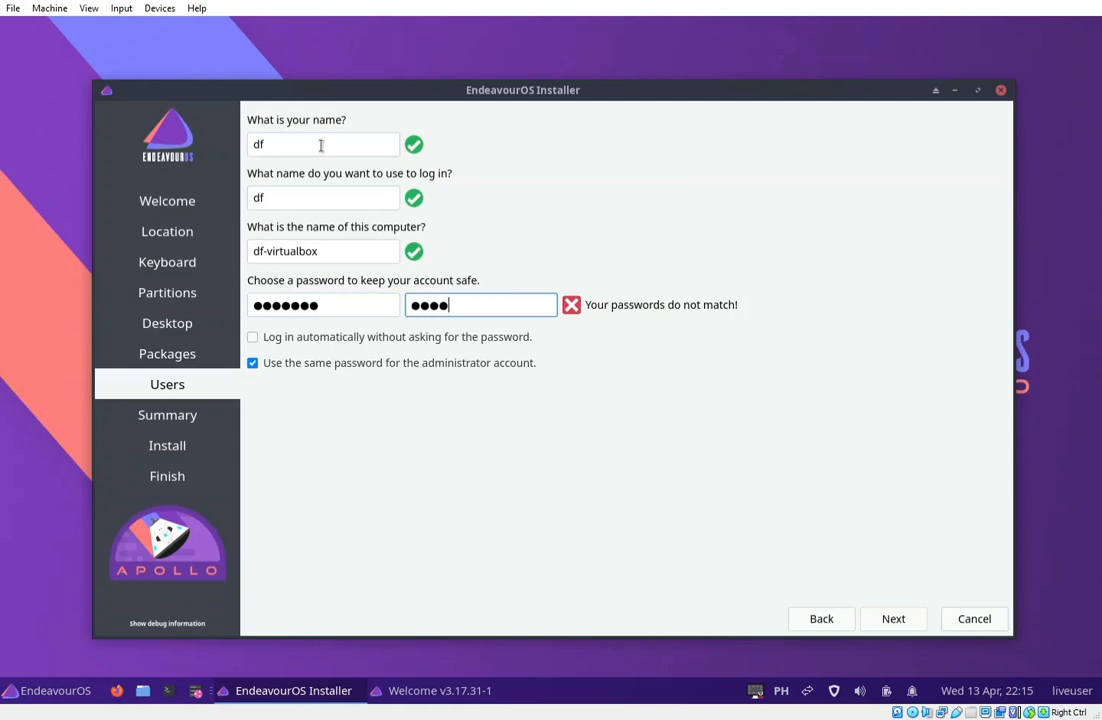
pyautogui.write('567')
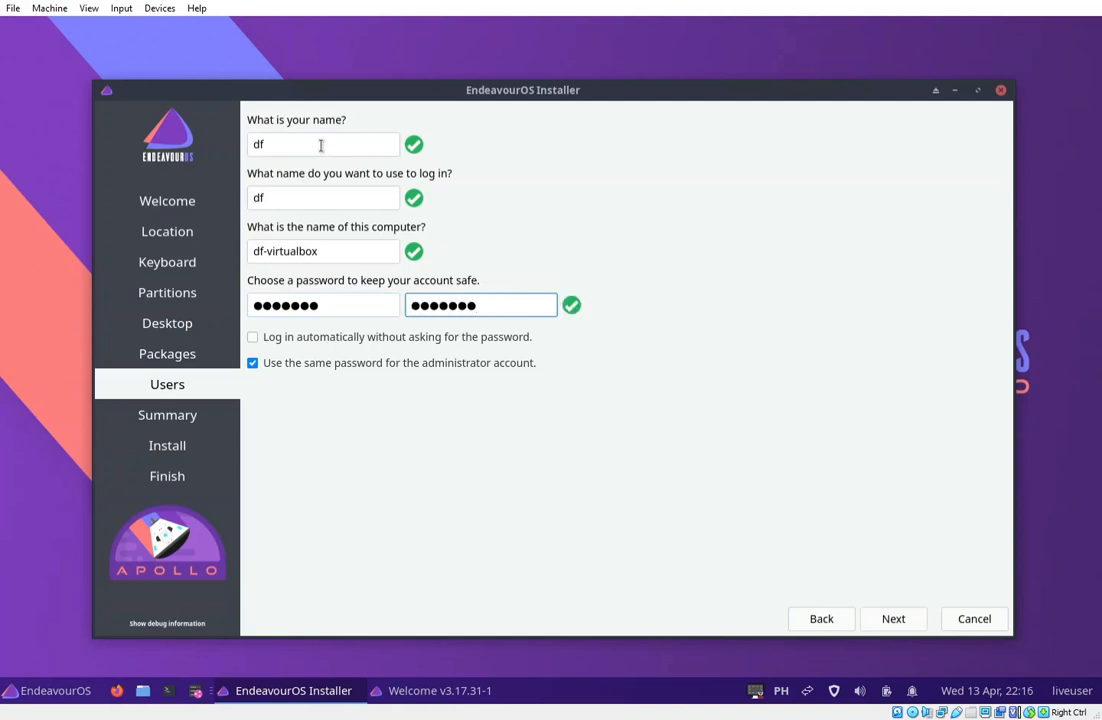
# Review the summary and confirm Install now to begin installing EndeavourOS.
pyautogui.click(902, 626)
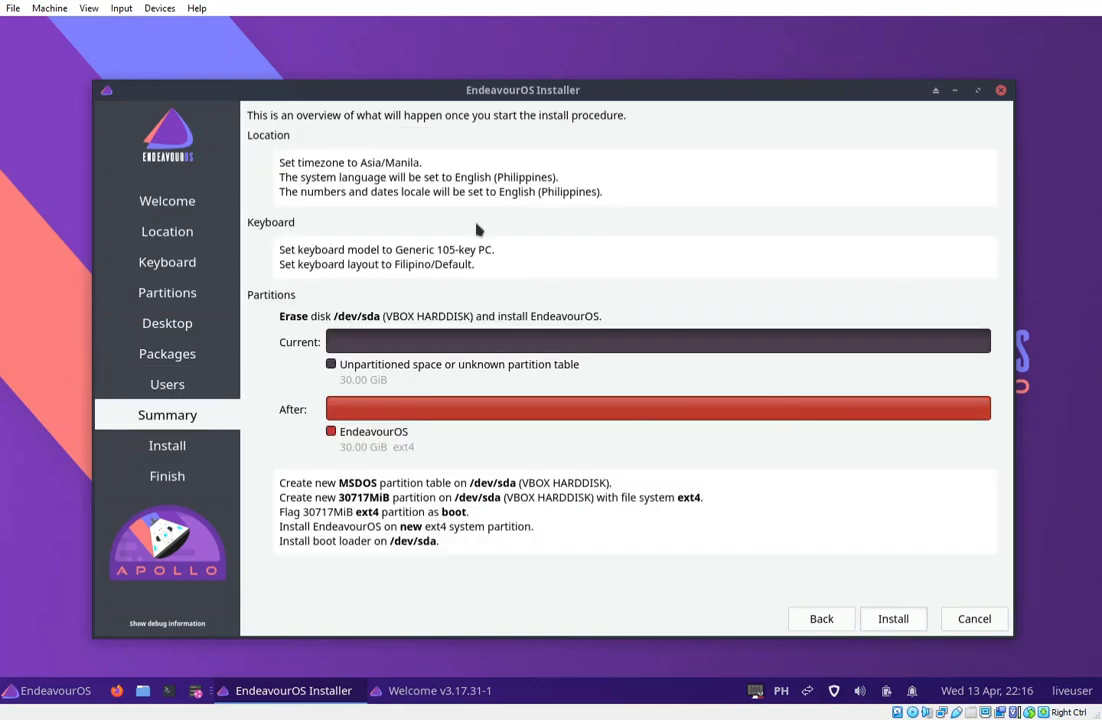
pyautogui.click(903, 624)
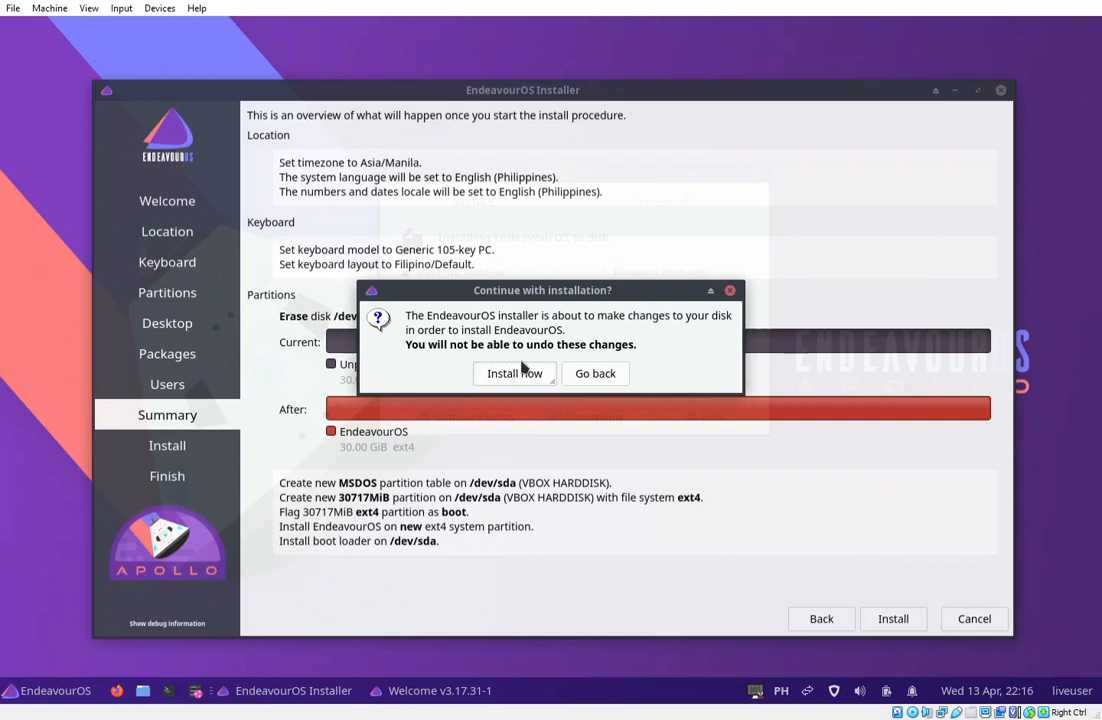
pyautogui.click(514, 376)
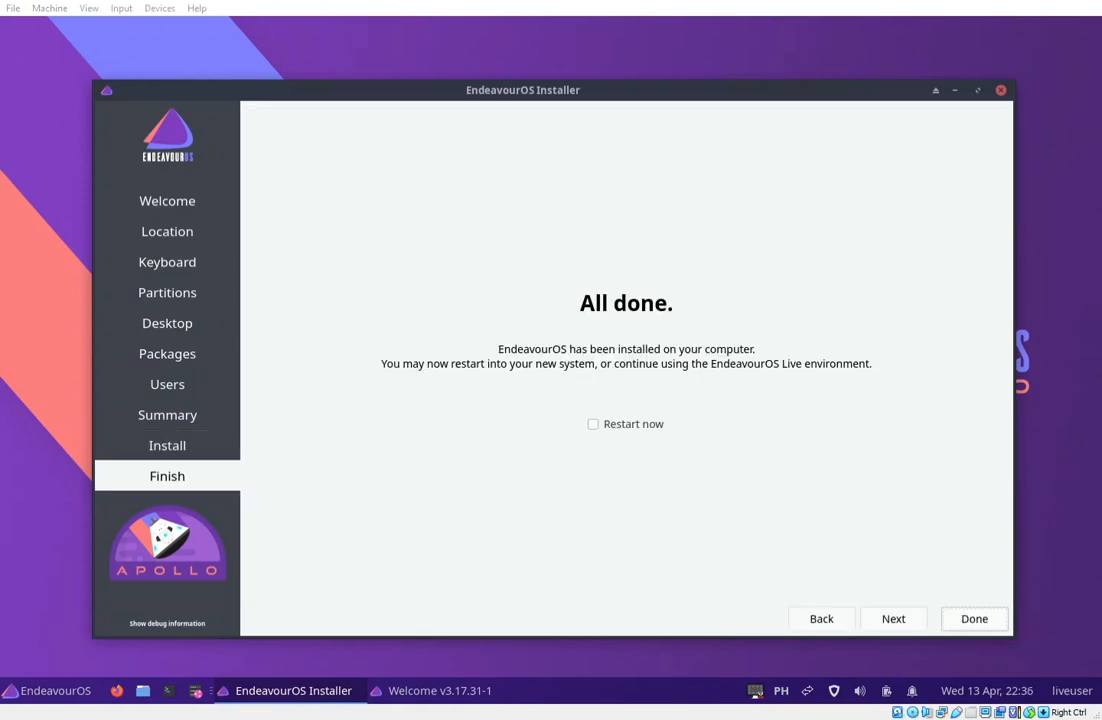
# Tick Restart now on the All done page so the VM reboots into EndeavourOS.
pyautogui.click(593, 424)
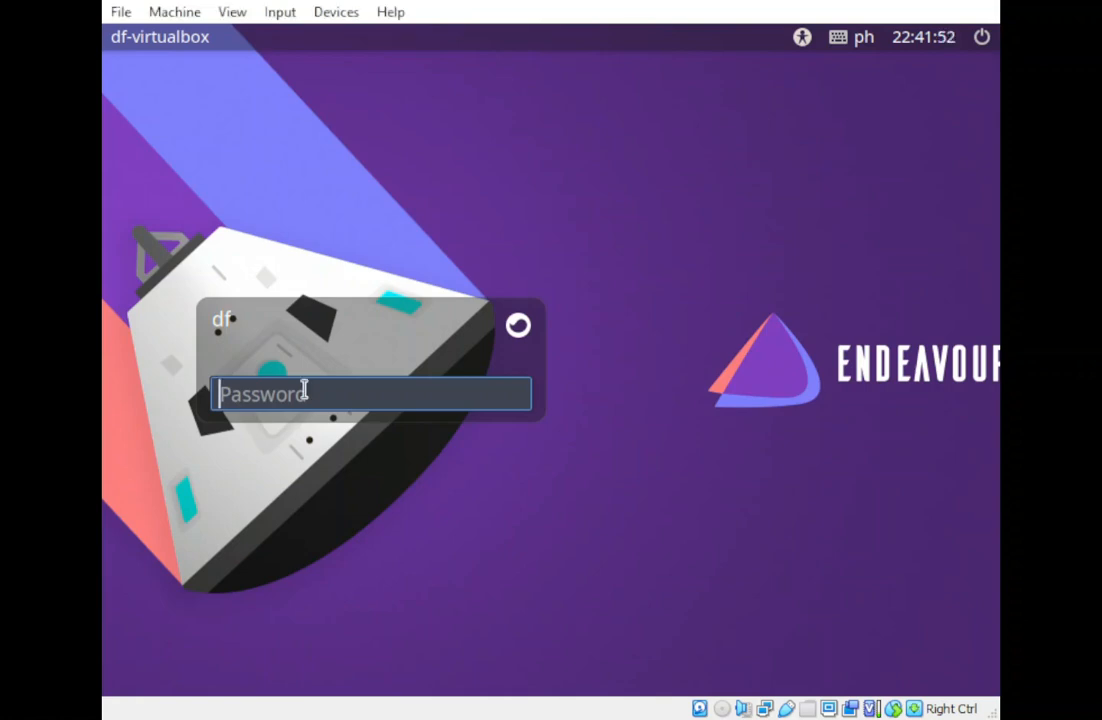
# Log in with the account password, retyping it after the invalid-password error.
pyautogui.write('d')
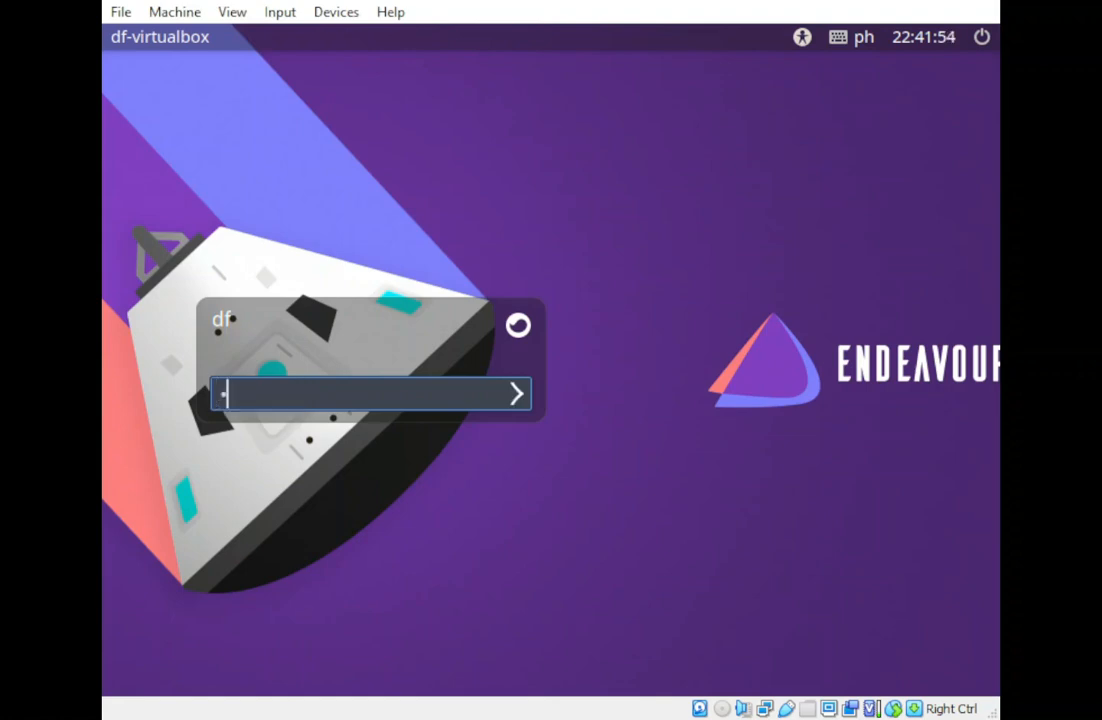
pyautogui.write('•••••')
pyautogui.click(518, 397)
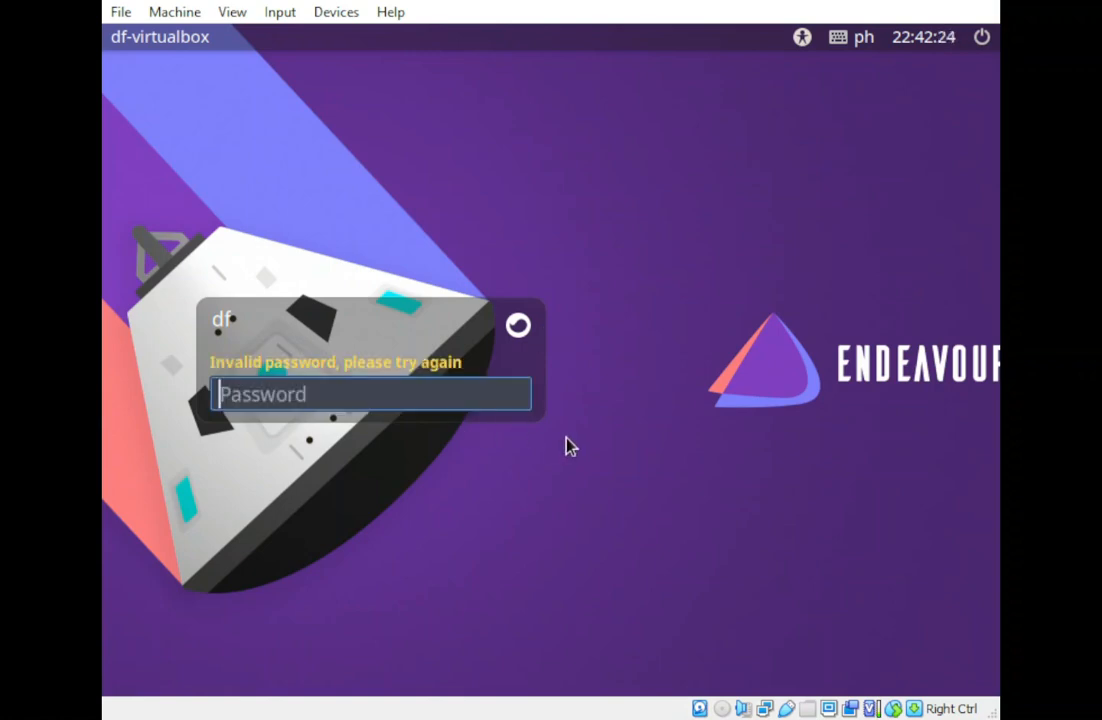
pyautogui.write('•••••')
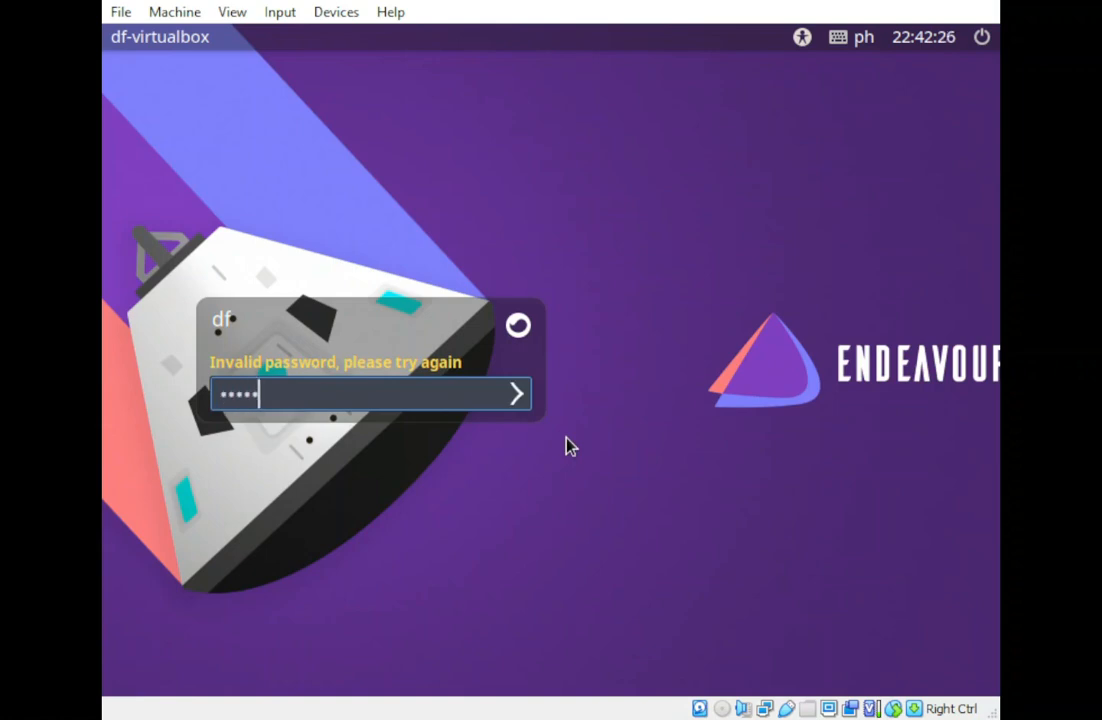
pyautogui.press('BackSpace')
pyautogui.press('BackSpace')
pyautogui.press('BackSpace')
pyautogui.press('BackSpace')
pyautogui.press('BackSpace')
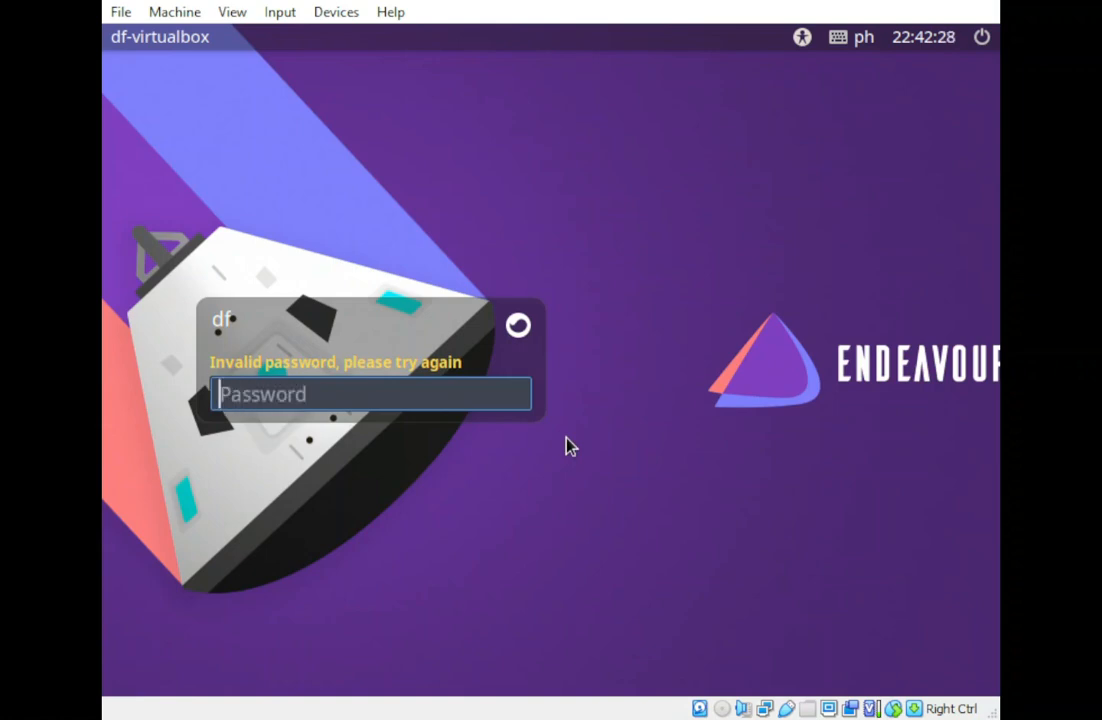
pyautogui.write('••••')
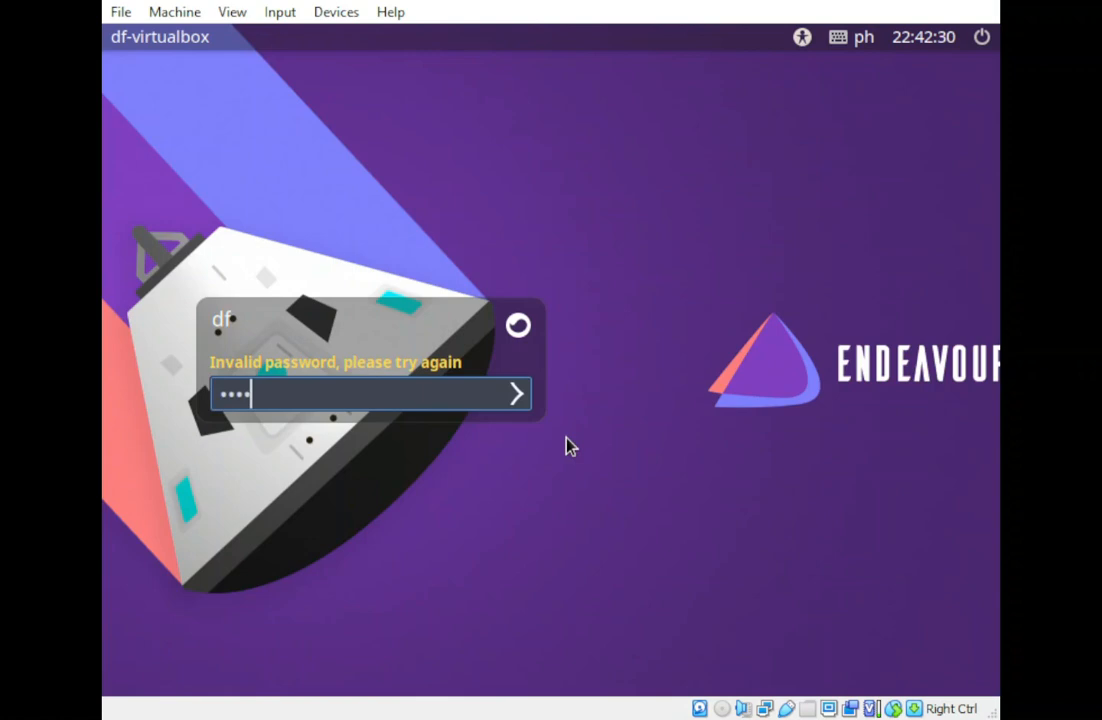
pyautogui.write('•••')
pyautogui.press('Return')
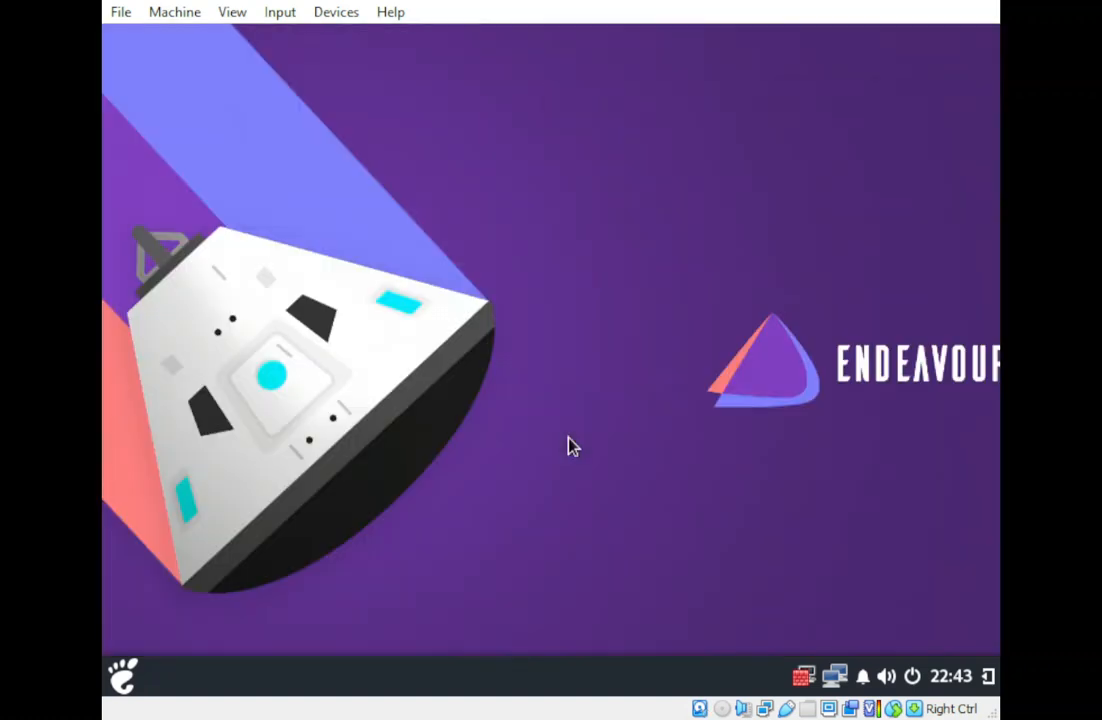
# Browse the Budgie application menu, search for 'display', then clear the search.
pyautogui.click(124, 684)
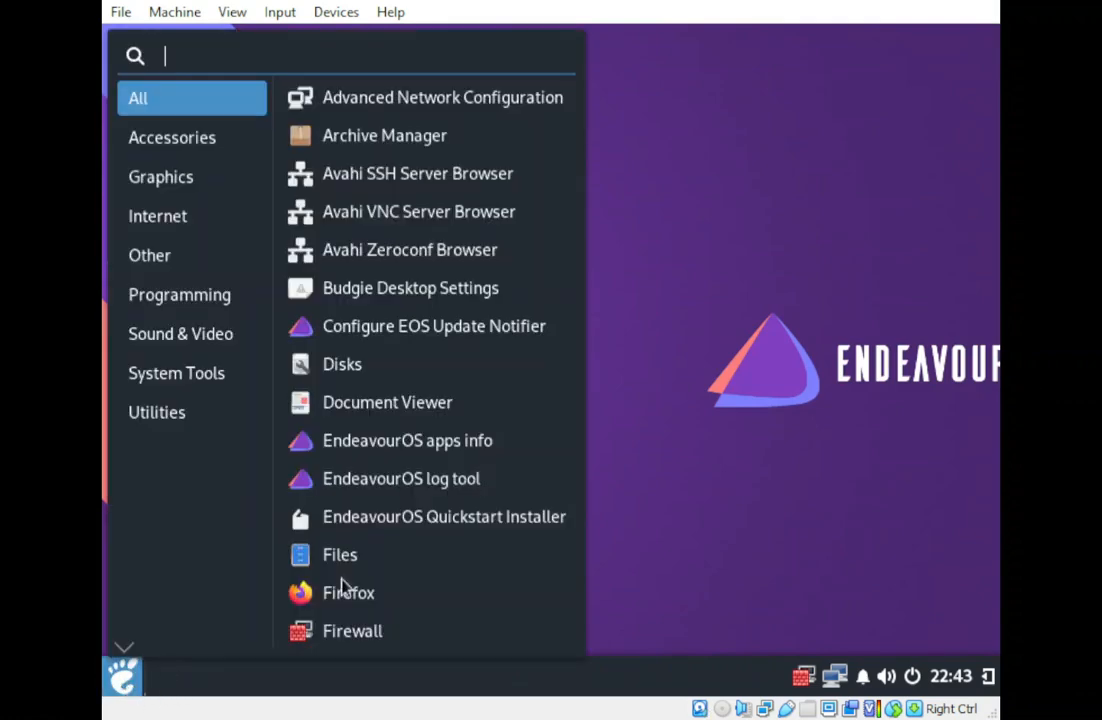
pyautogui.click(770, 558)
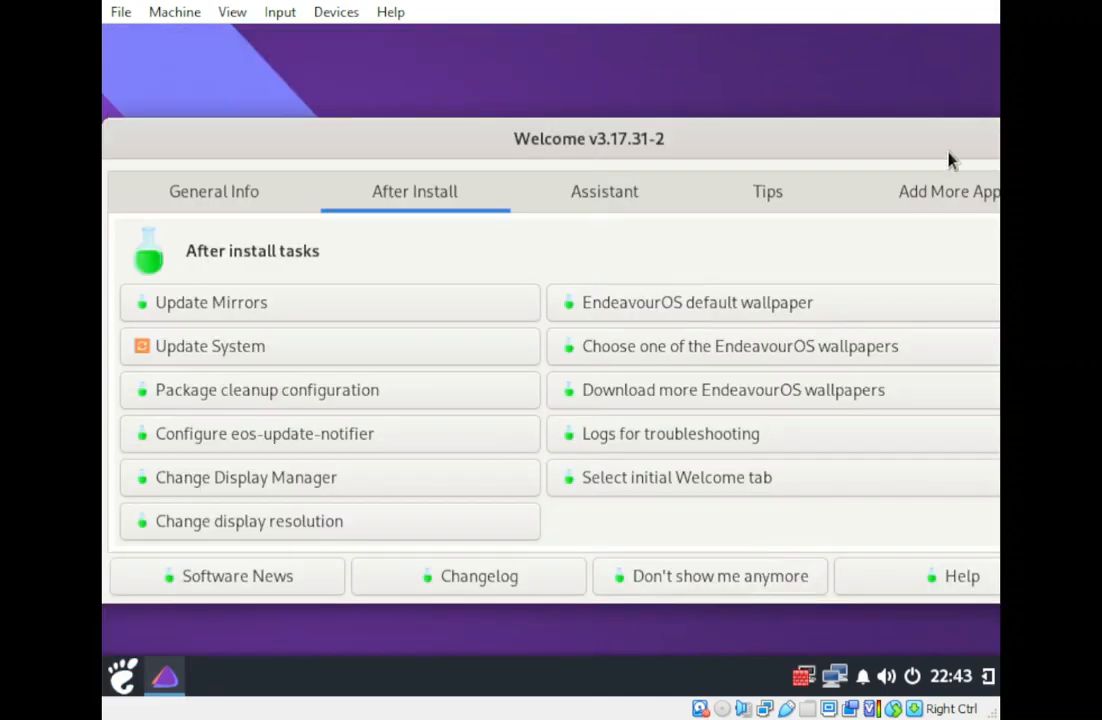
pyautogui.click(121, 682)
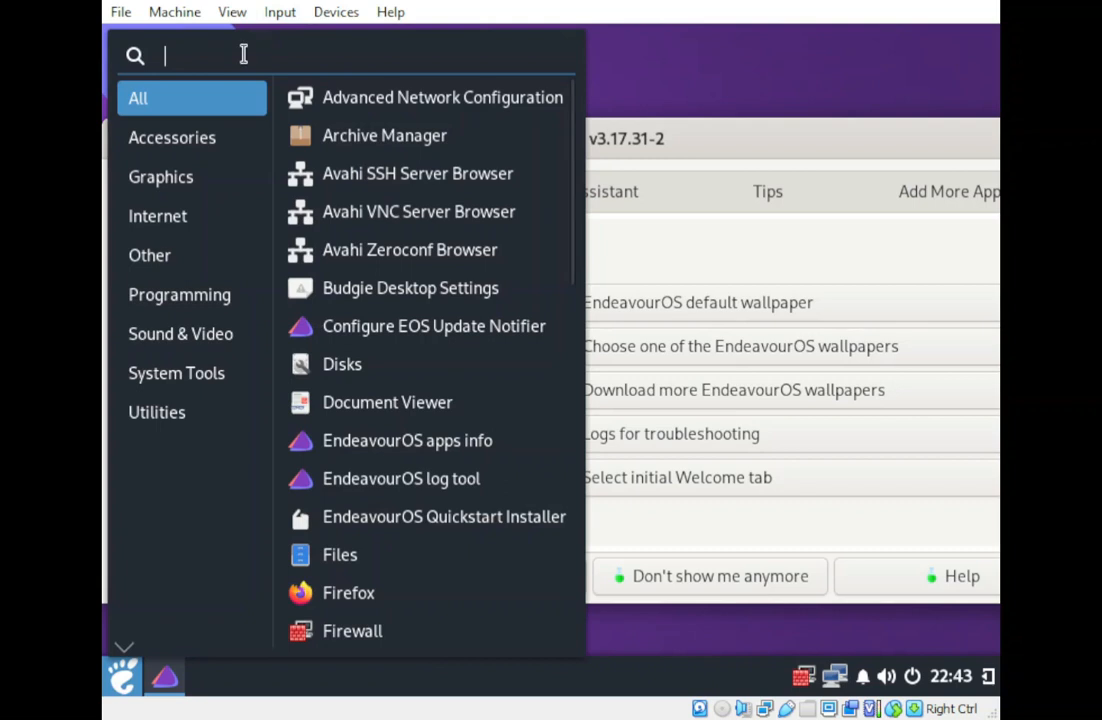
pyautogui.write('display')
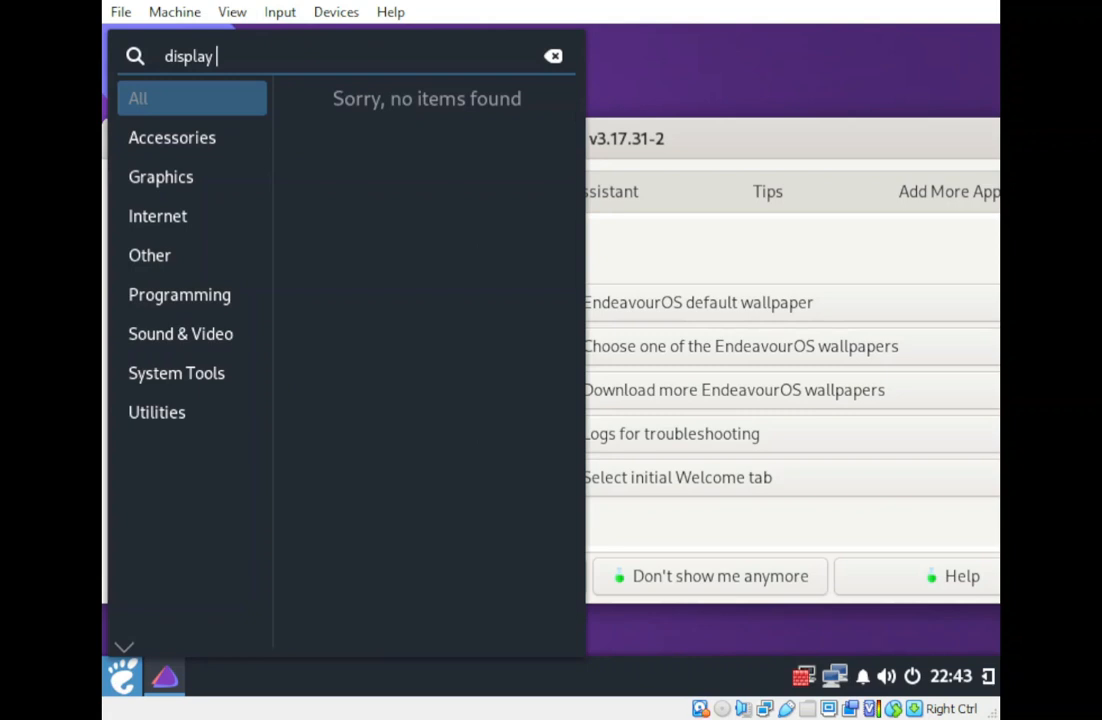
pyautogui.press('BackSpace')
pyautogui.doubleClick(202, 57)
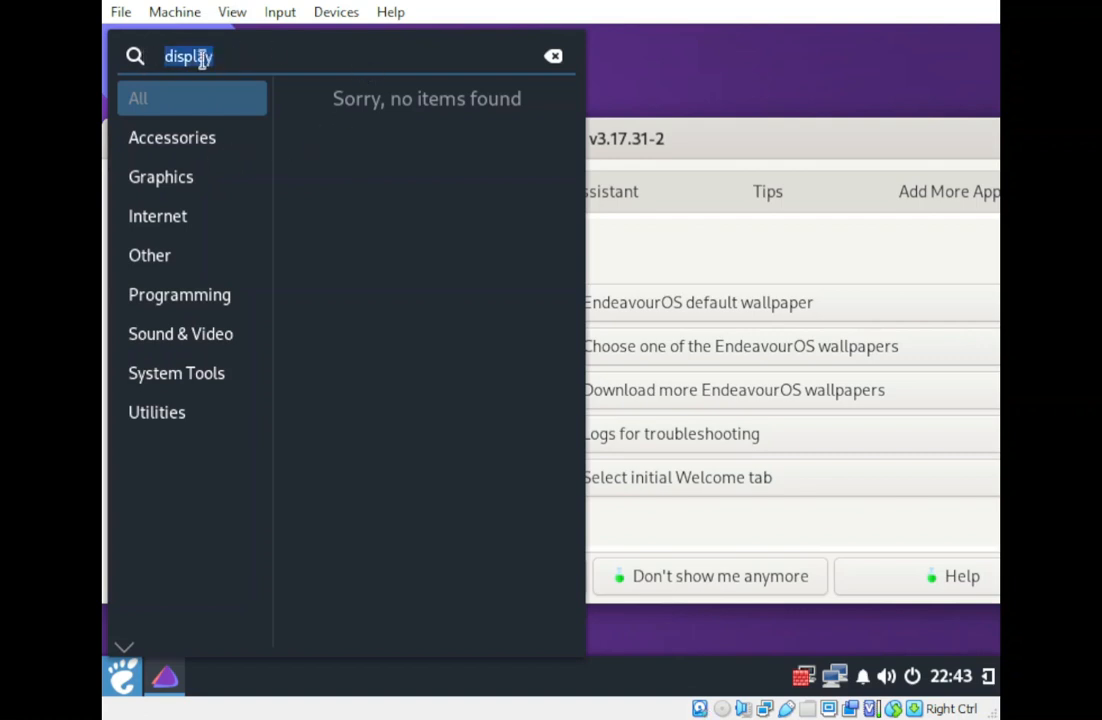
pyautogui.click(562, 64)
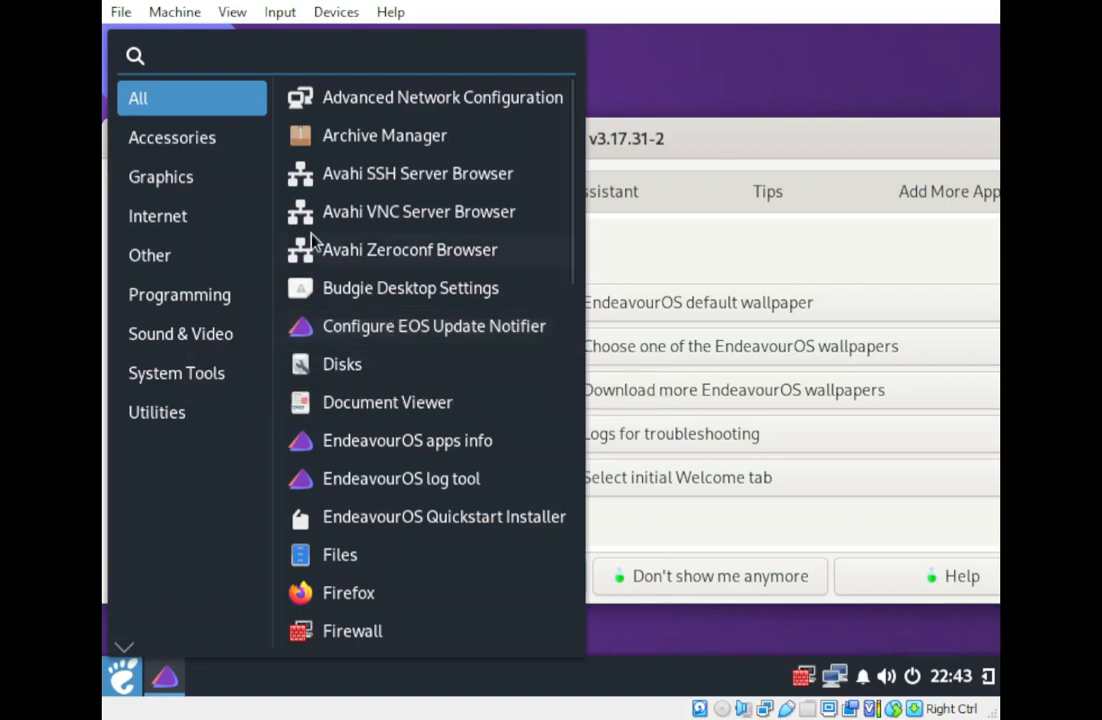
# Open PulseAudio Volume Control from Sound & Video, close it, and bring up the desktop menu.
pyautogui.click(166, 337)
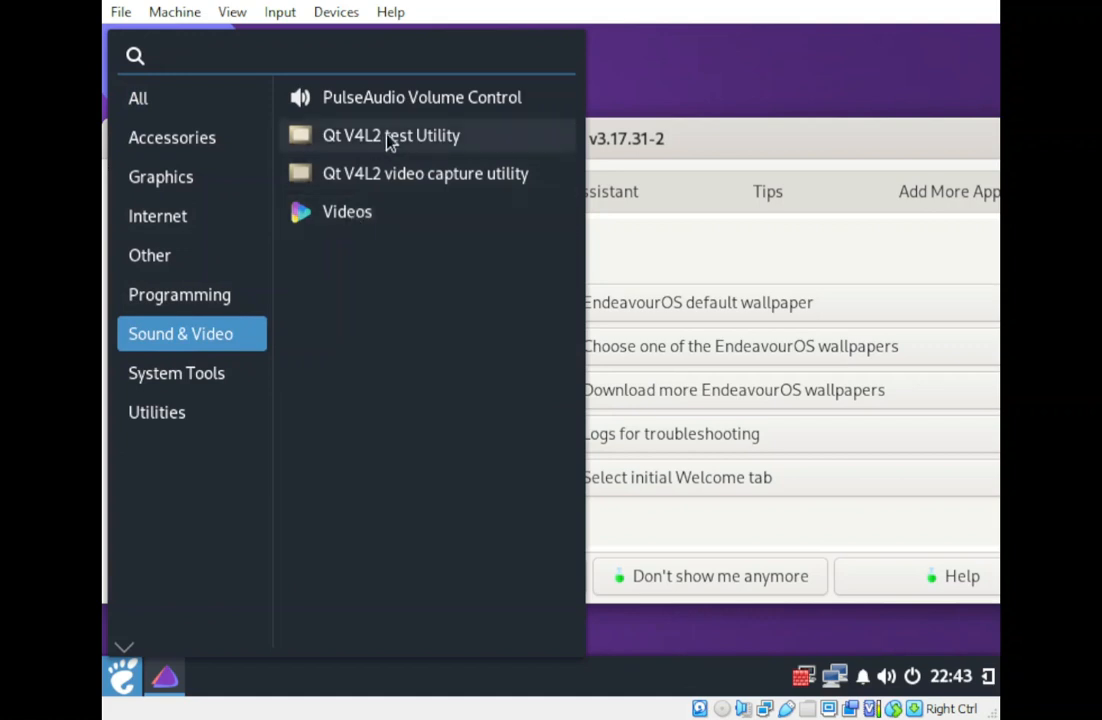
pyautogui.click(442, 106)
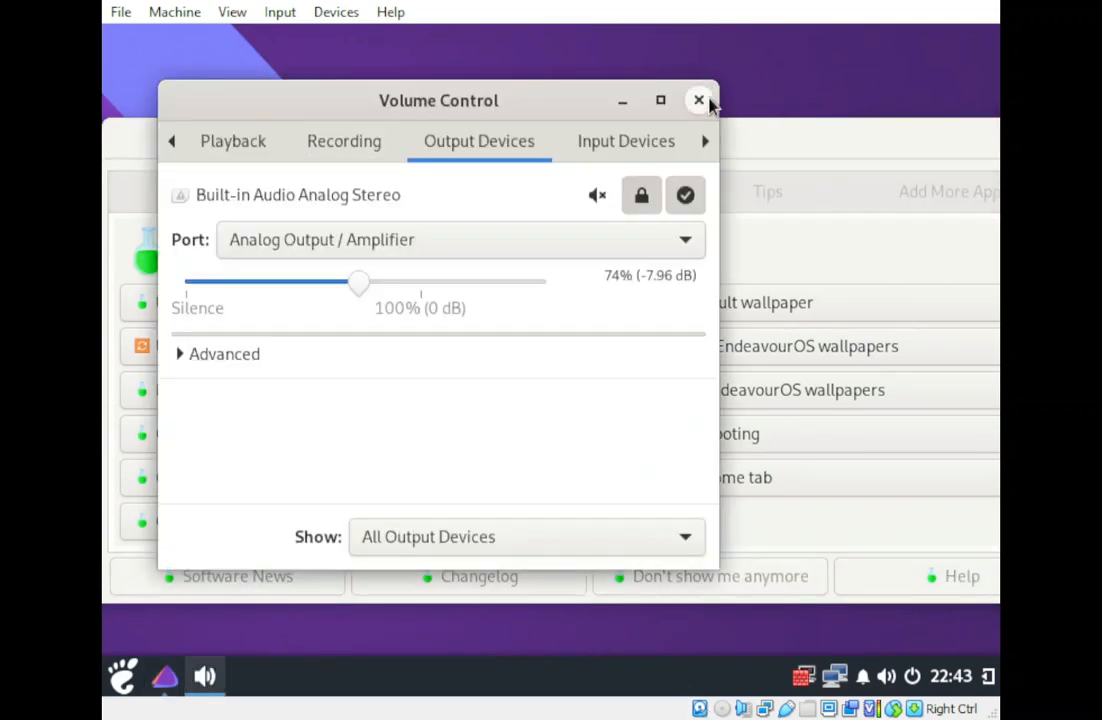
pyautogui.click(698, 101)
pyautogui.rightClick(680, 72)
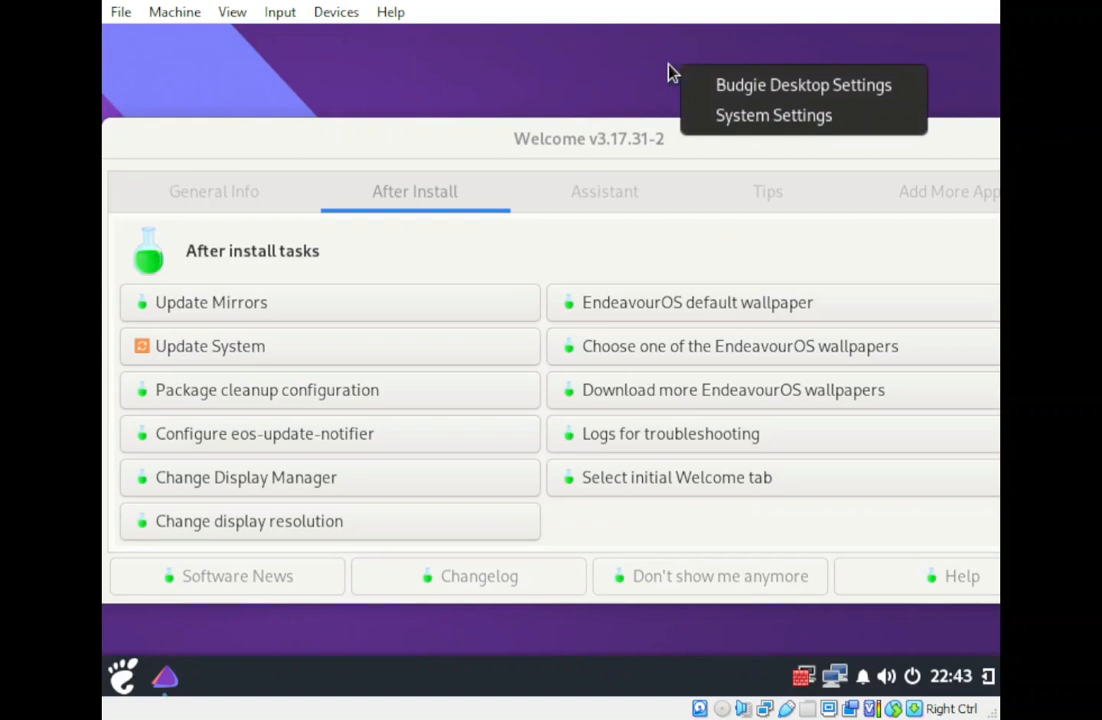
# Drag the Welcome window to the left and minimise it.
pyautogui.click(787, 127)
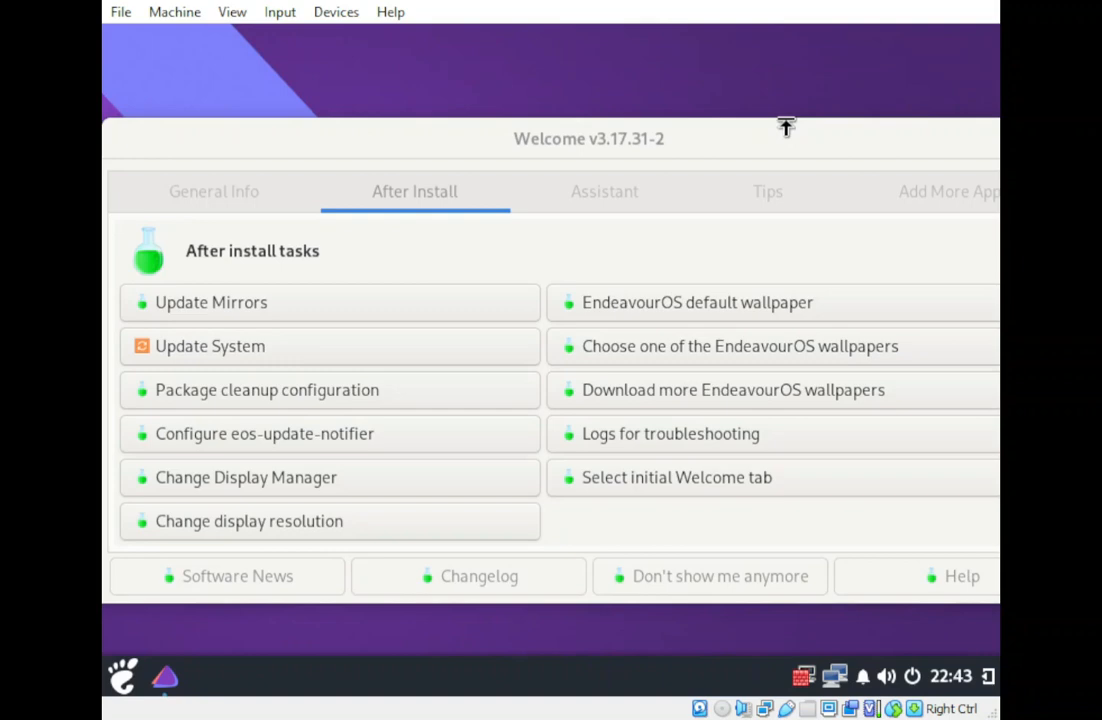
pyautogui.moveTo(856, 145); pyautogui.dragTo(600, 155)
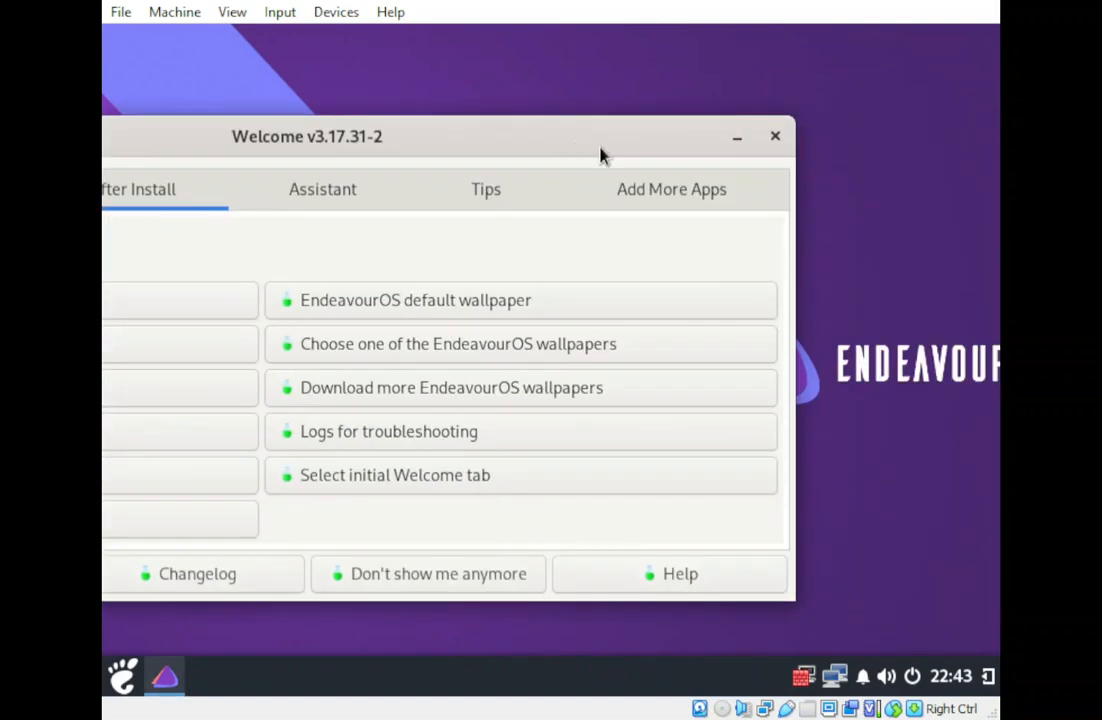
pyautogui.click(735, 139)
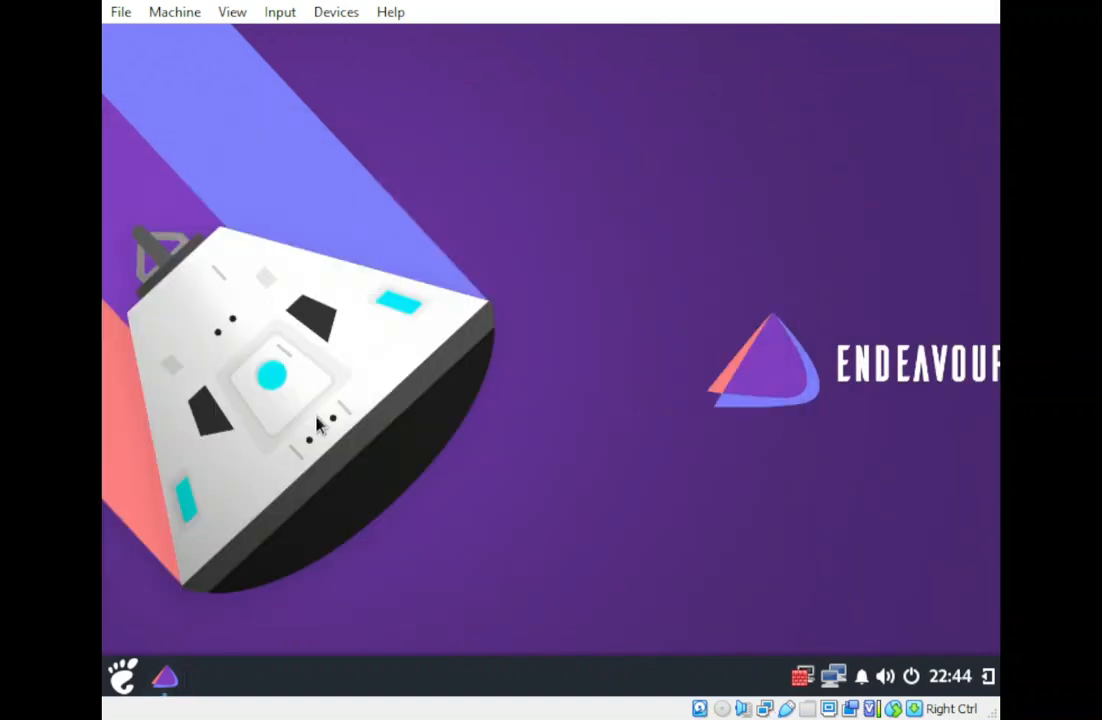
# Bring up the desktop's right-click menu offering Budgie Desktop Settings.
pyautogui.rightClick(448, 244)
pyautogui.click(400, 500)
pyautogui.moveTo(804, 682)
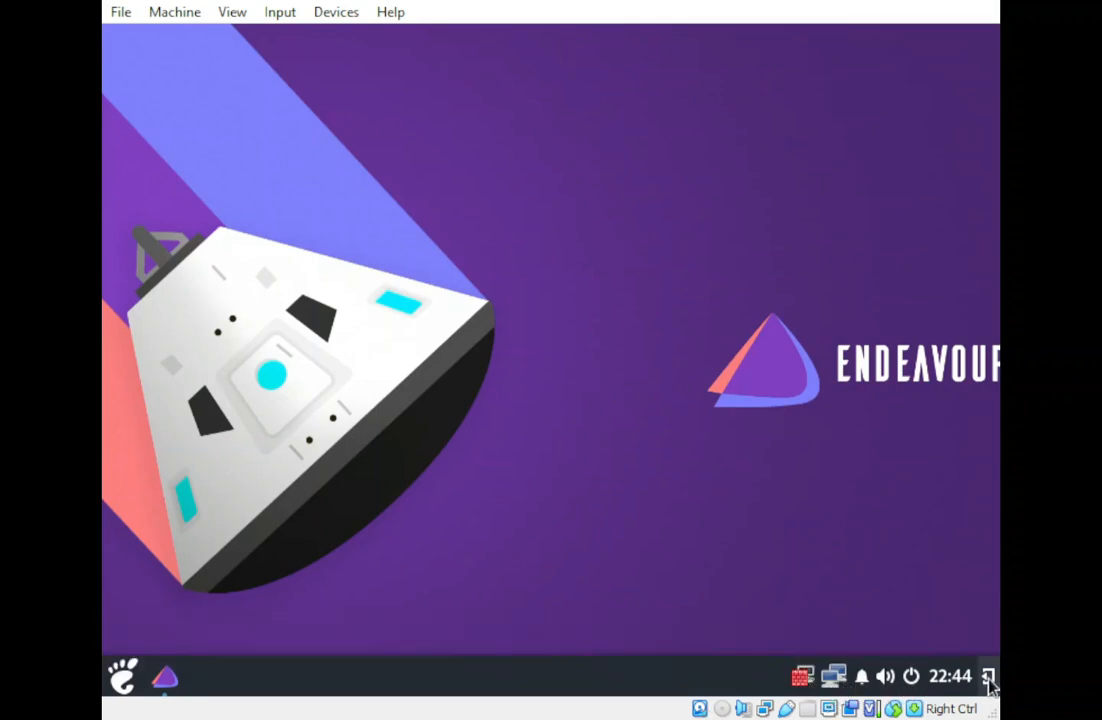
pyautogui.rightClick(494, 287)
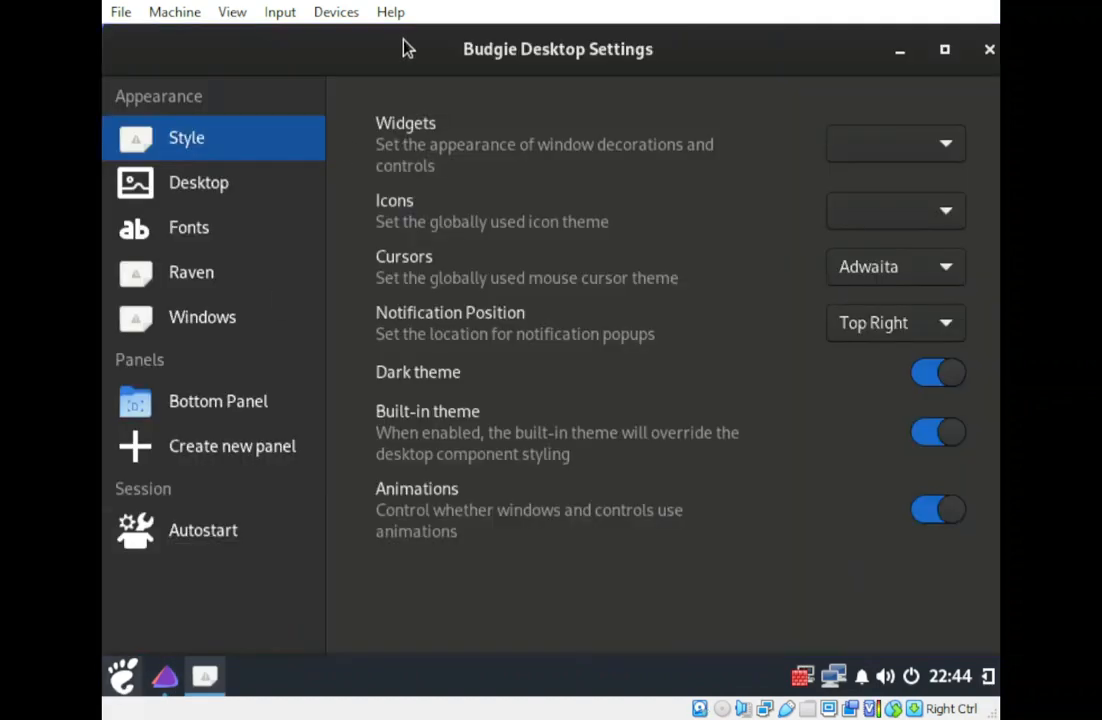
# Browse the Desktop, Windows, Raven, Bottom Panel and Fonts pages of Budgie Desktop Settings.
pyautogui.click(240, 200)
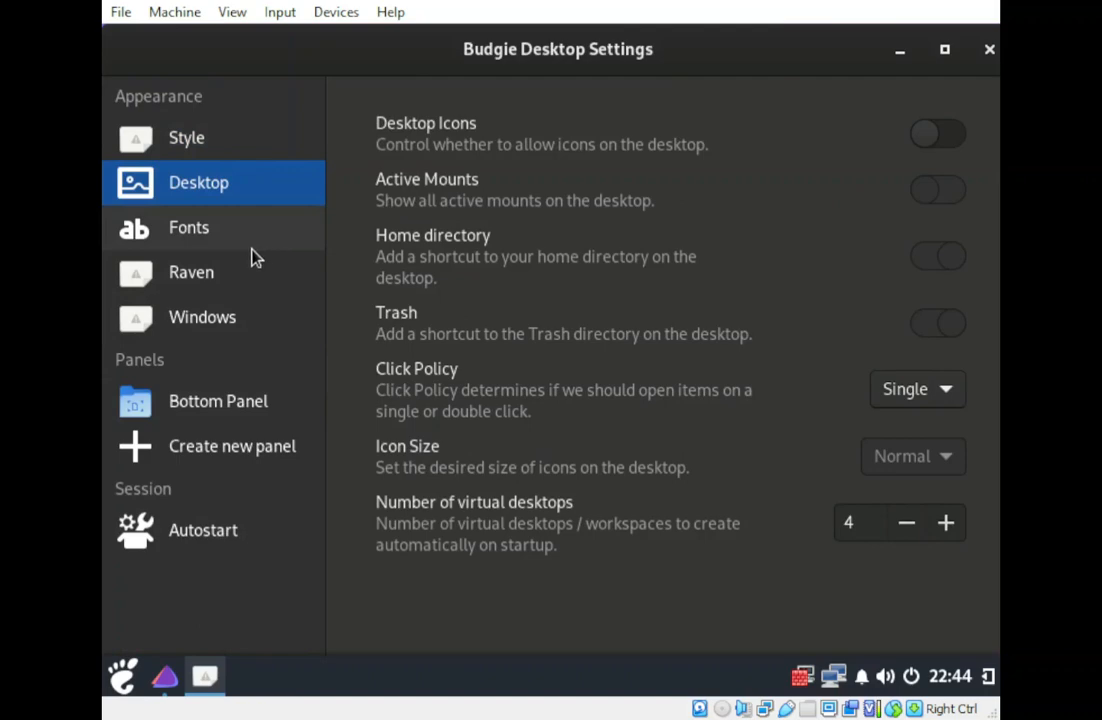
pyautogui.click(229, 325)
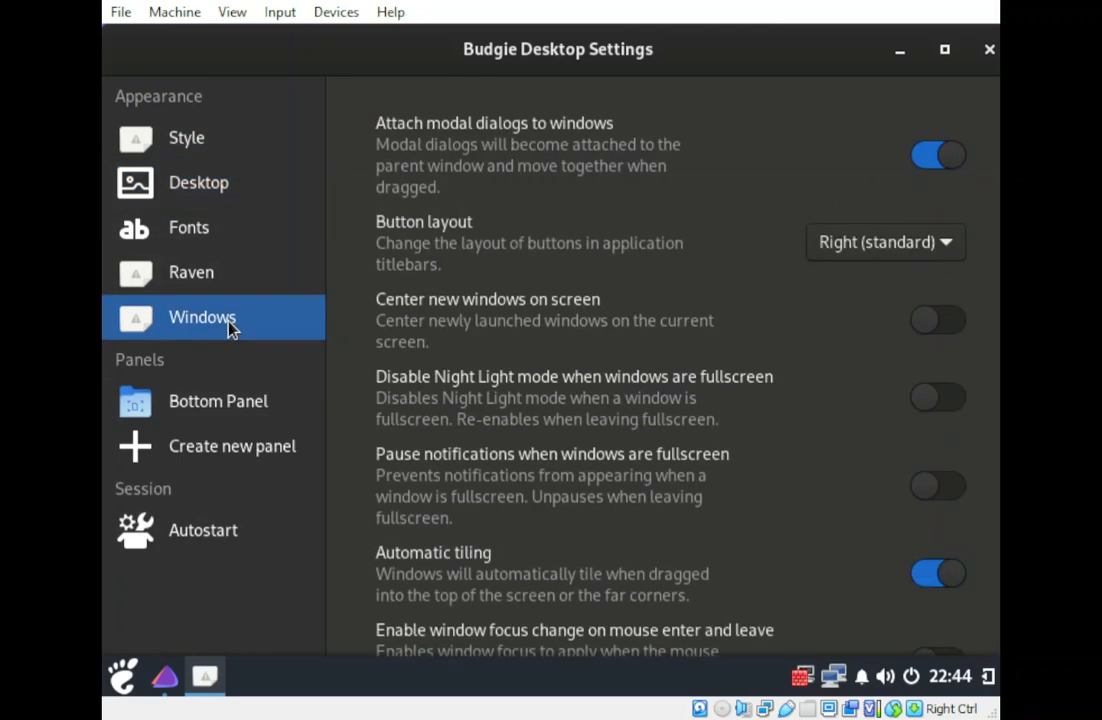
pyautogui.click(205, 281)
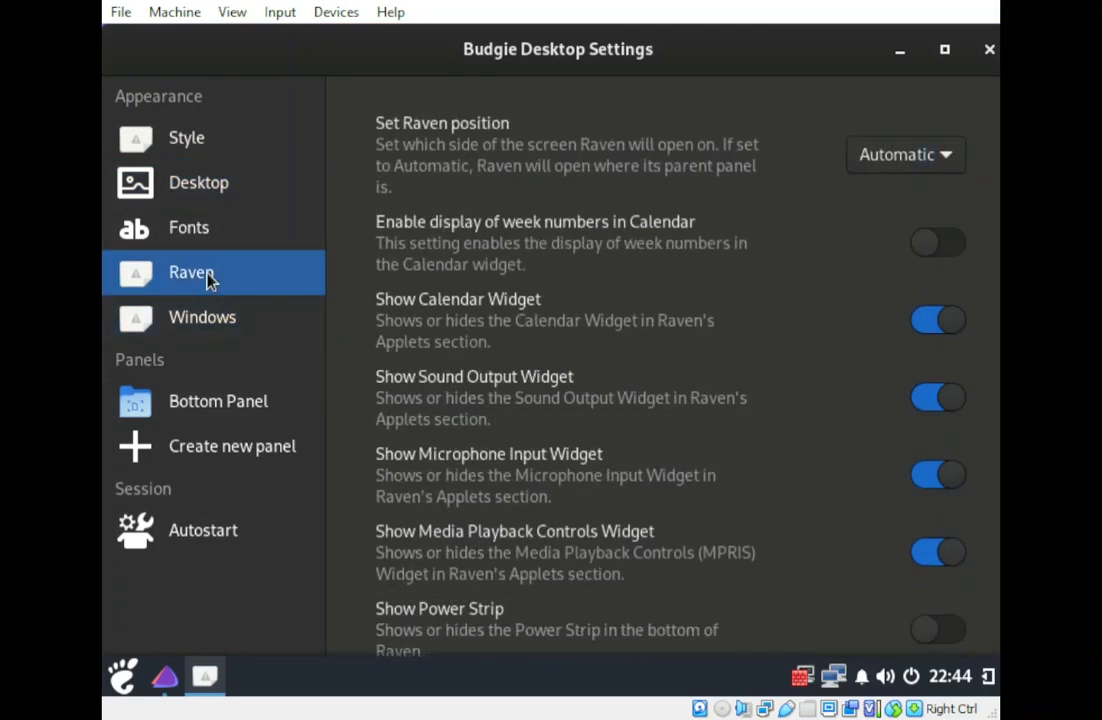
pyautogui.click(210, 418)
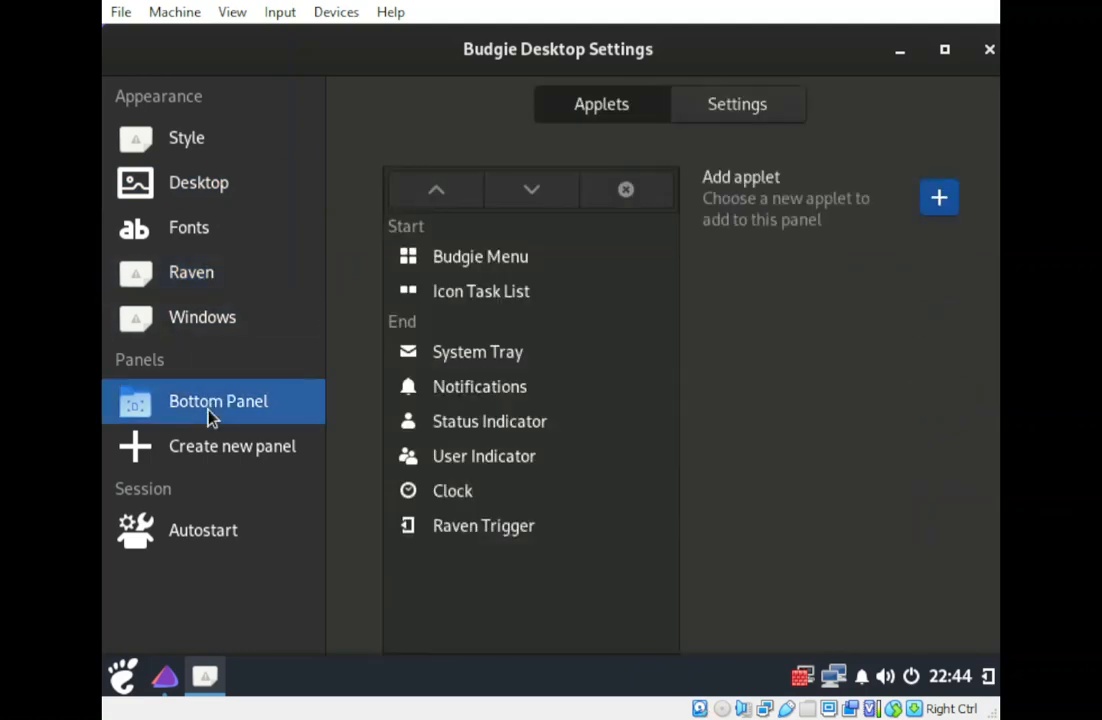
pyautogui.click(180, 195)
pyautogui.click(196, 228)
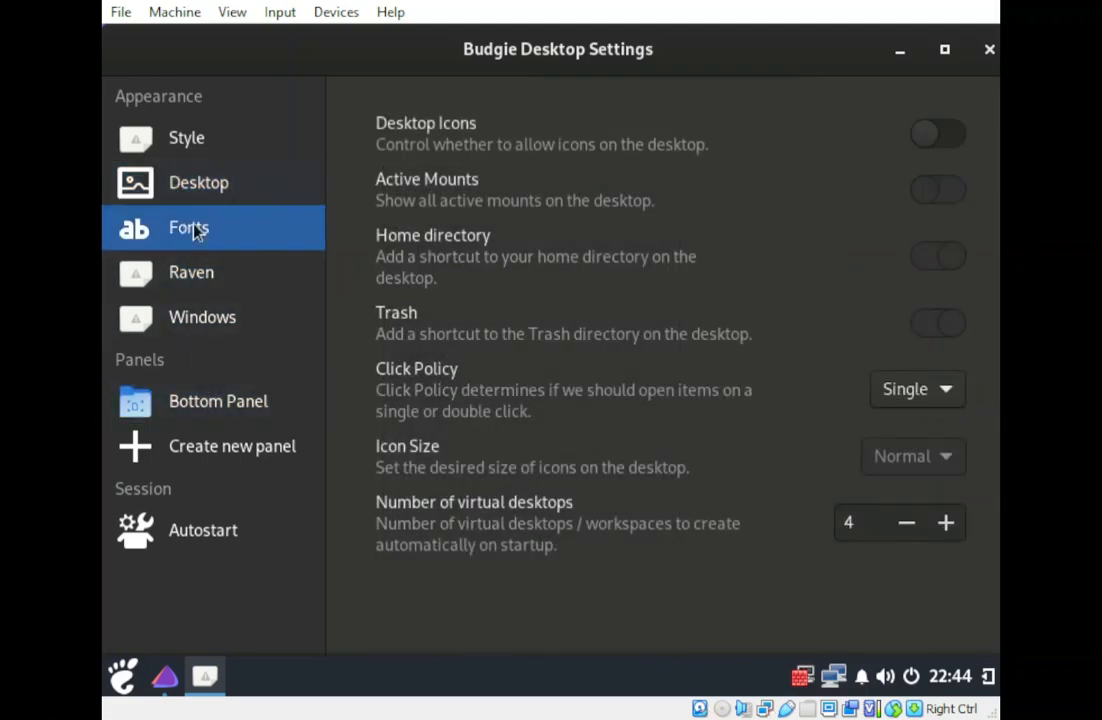
# Minimise and reopen Budgie Desktop Settings, try System Settings, then open the application launcher.
pyautogui.click(899, 52)
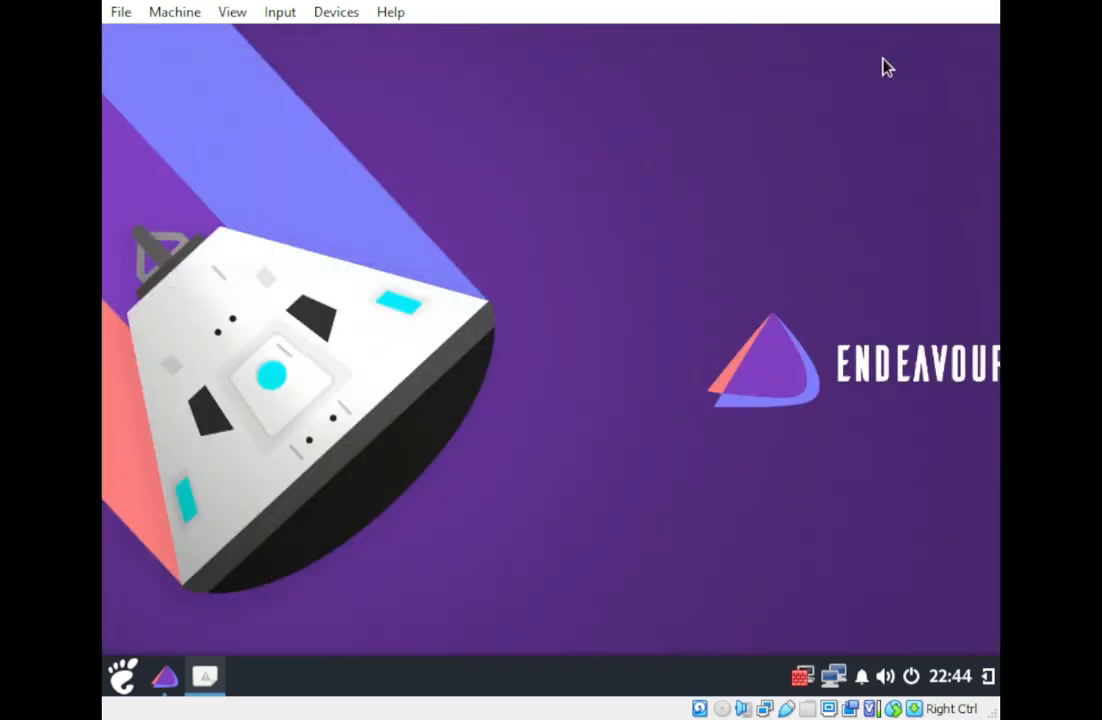
pyautogui.rightClick(421, 254)
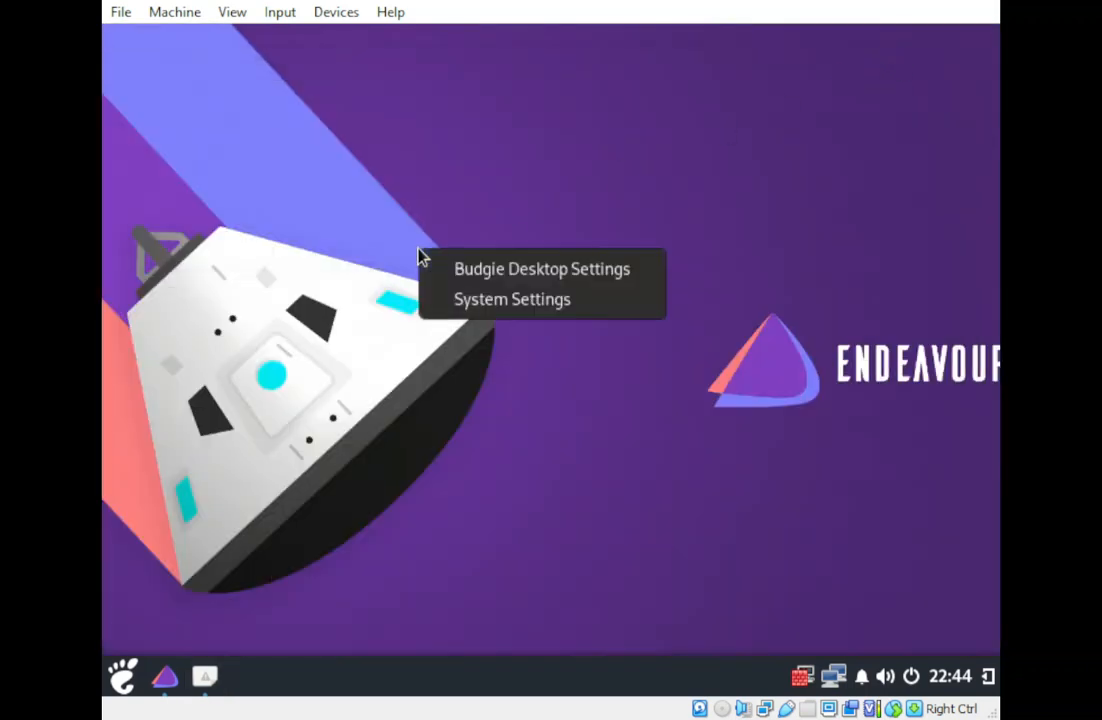
pyautogui.click(463, 272)
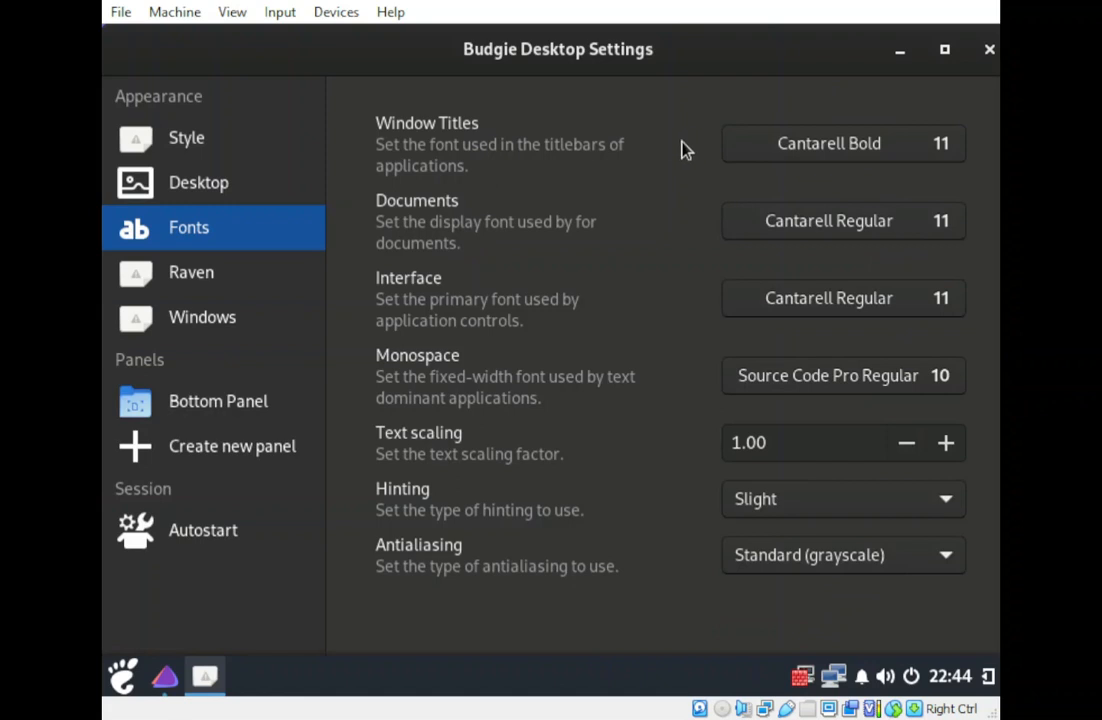
pyautogui.click(897, 50)
pyautogui.rightClick(615, 152)
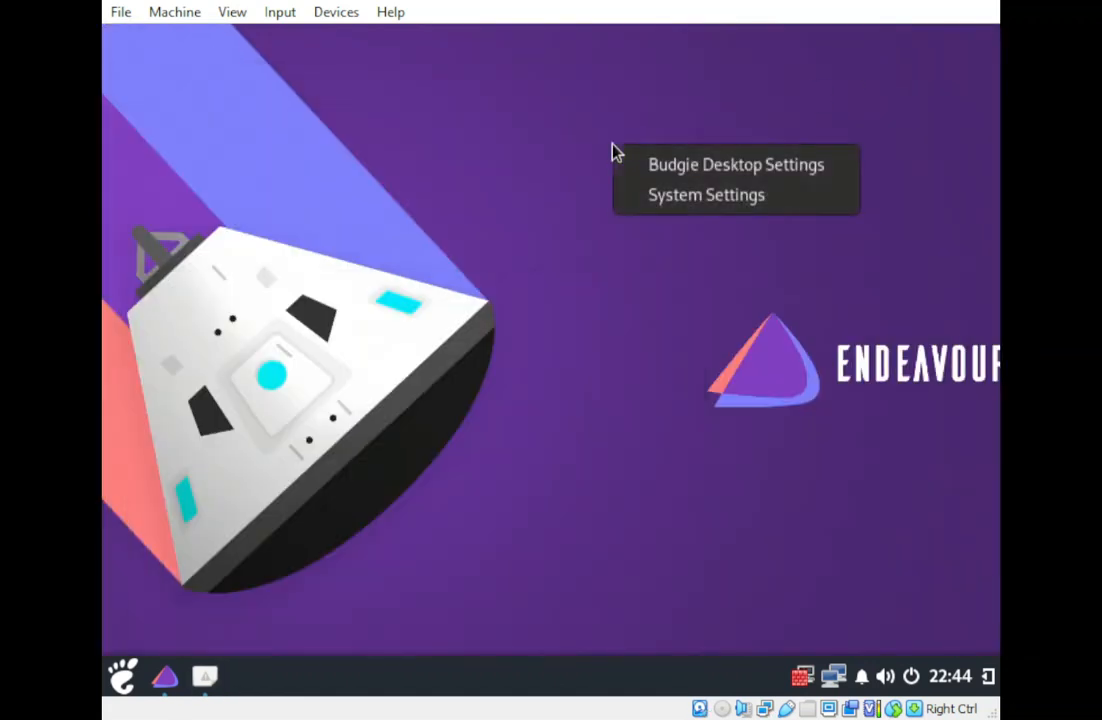
pyautogui.click(668, 203)
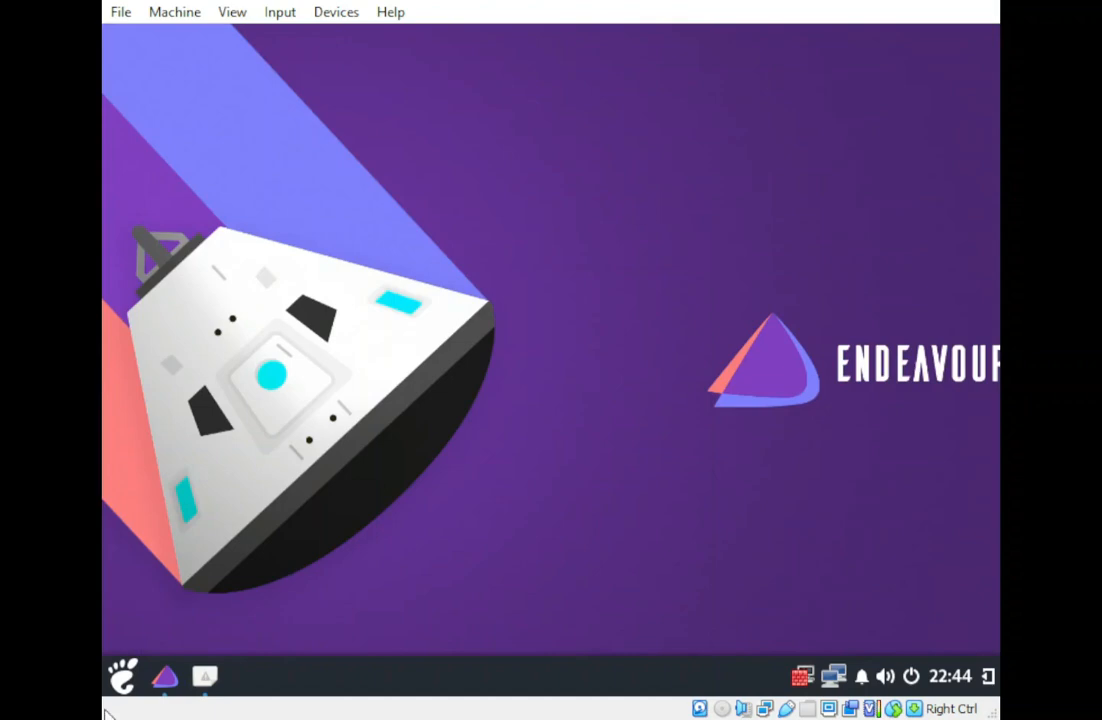
pyautogui.click(122, 678)
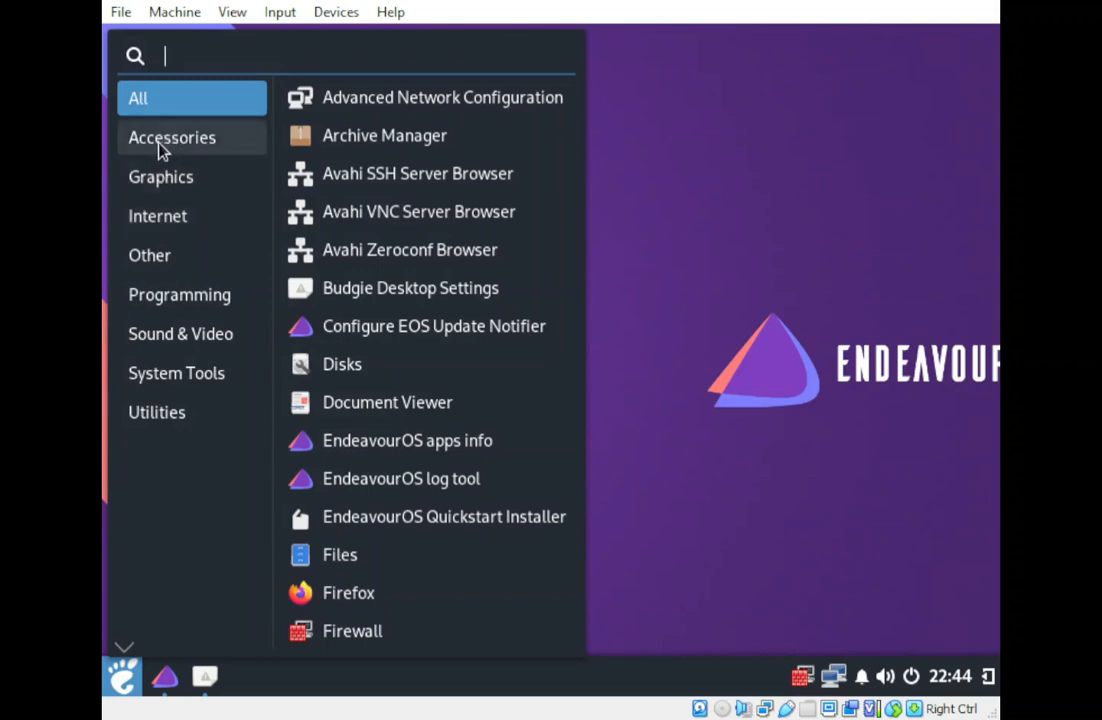
# Launch the Settings app from the application launcher and bring its window forward.
pyautogui.scroll(-5, 415, 500)
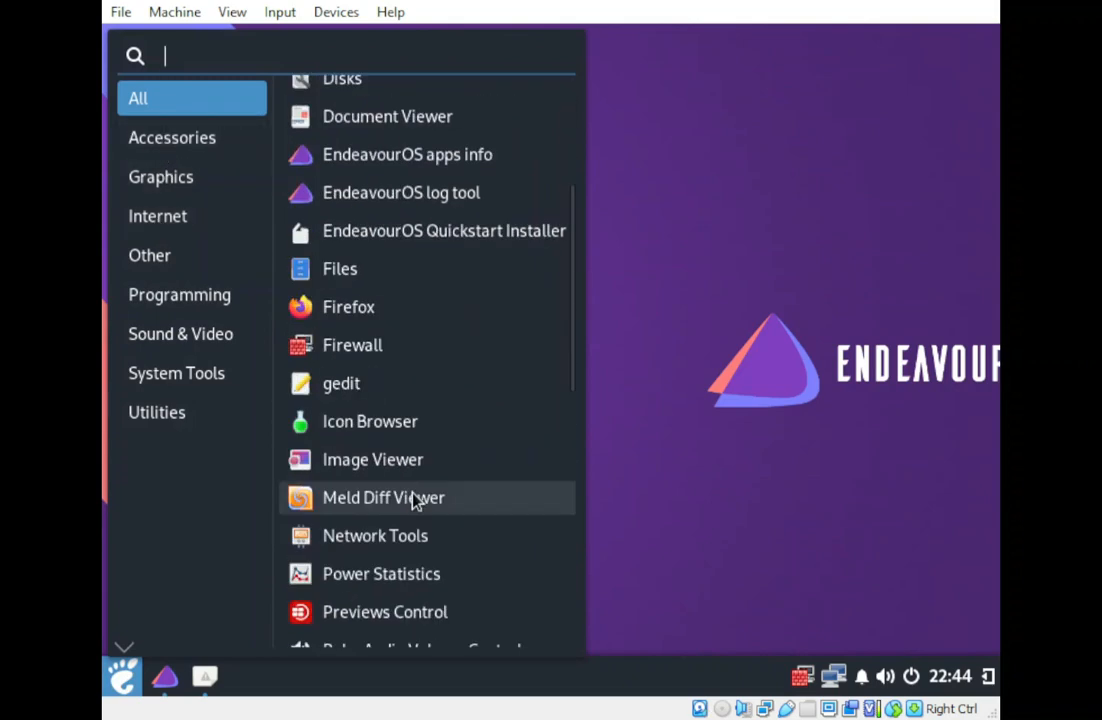
pyautogui.scroll(-6, 415, 500)
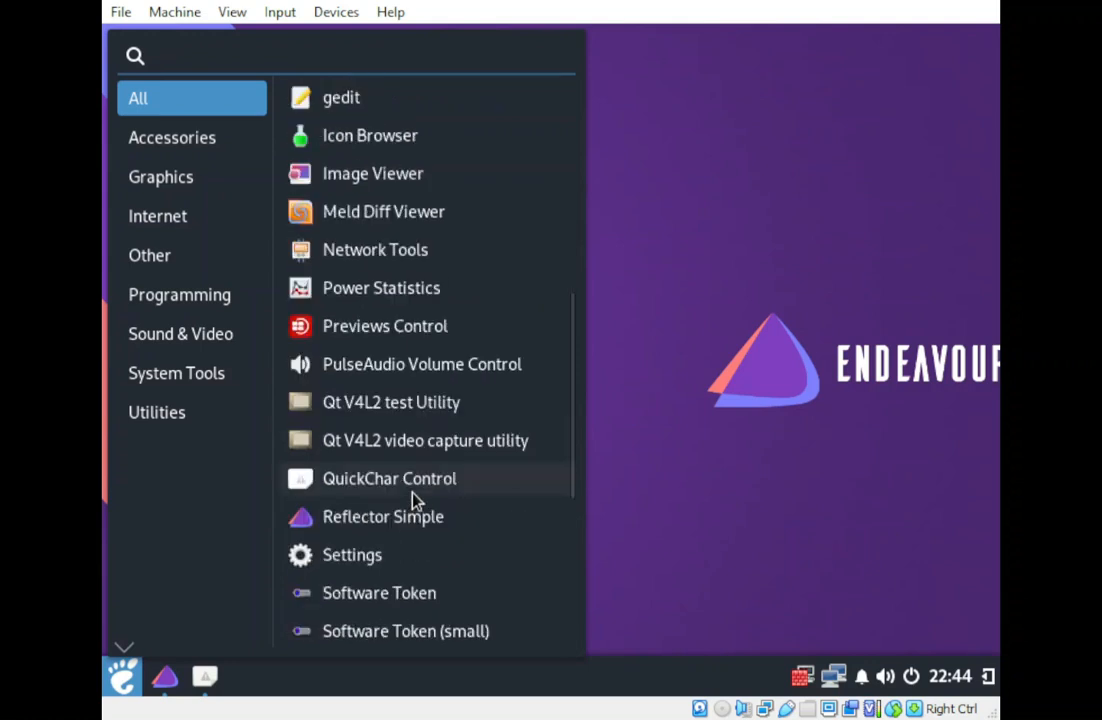
pyautogui.click(352, 564)
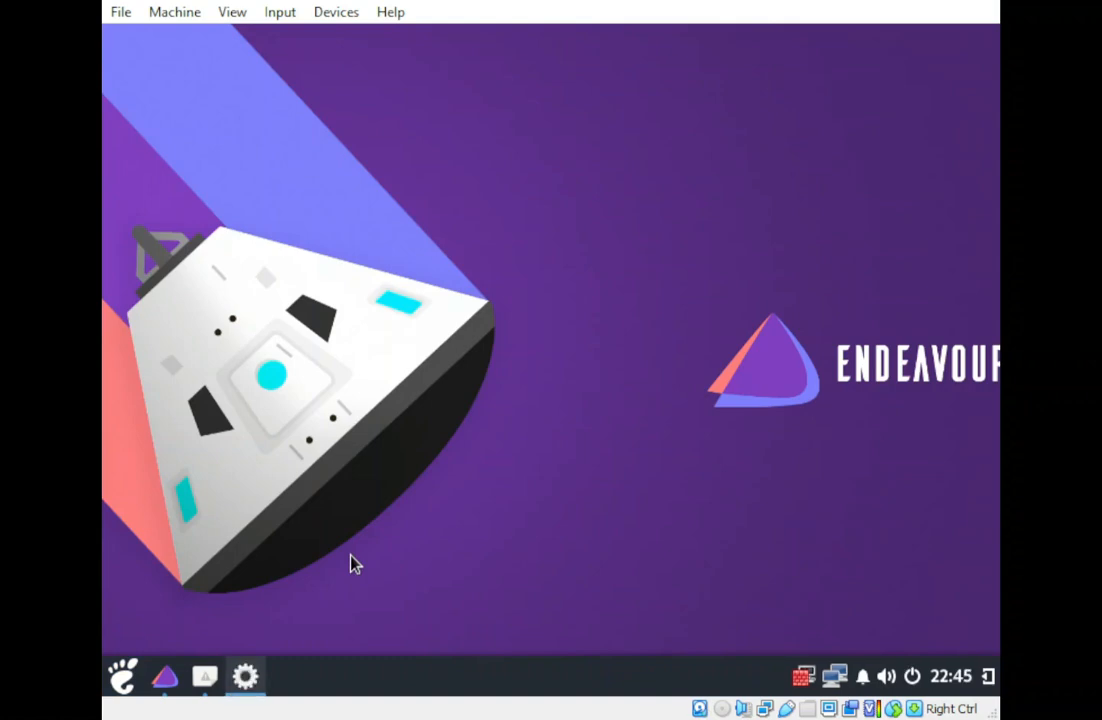
pyautogui.click(245, 680)
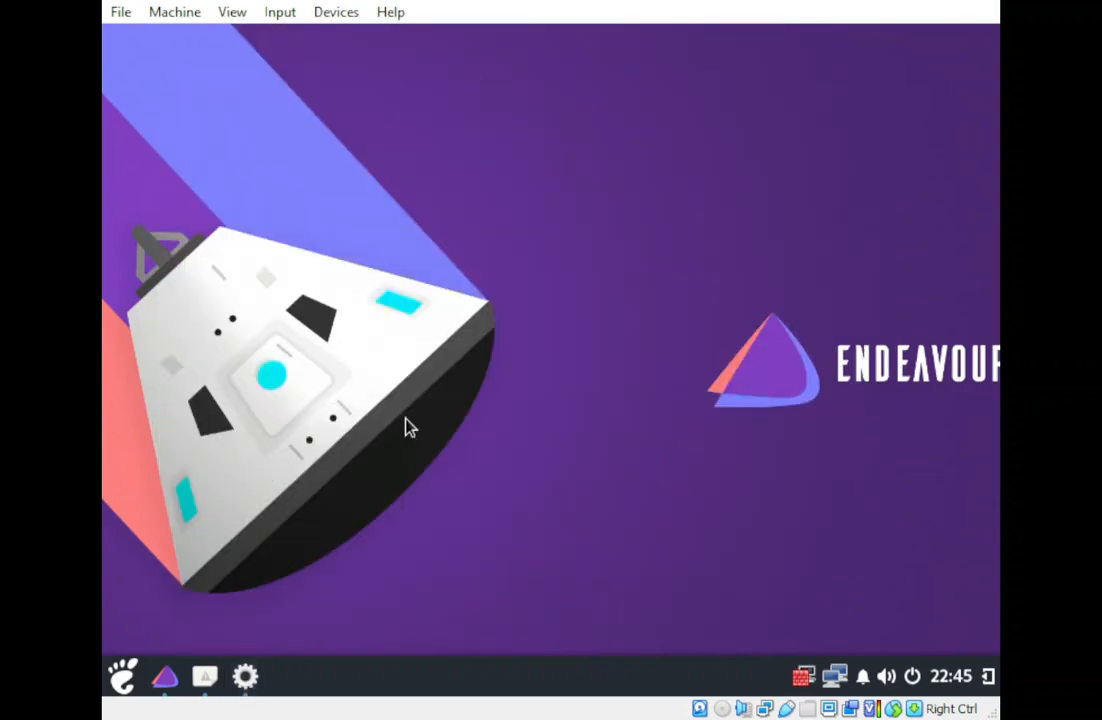
# Bring Settings forward, scroll its sidebar, and view the Appearance style options.
pyautogui.click(247, 679)
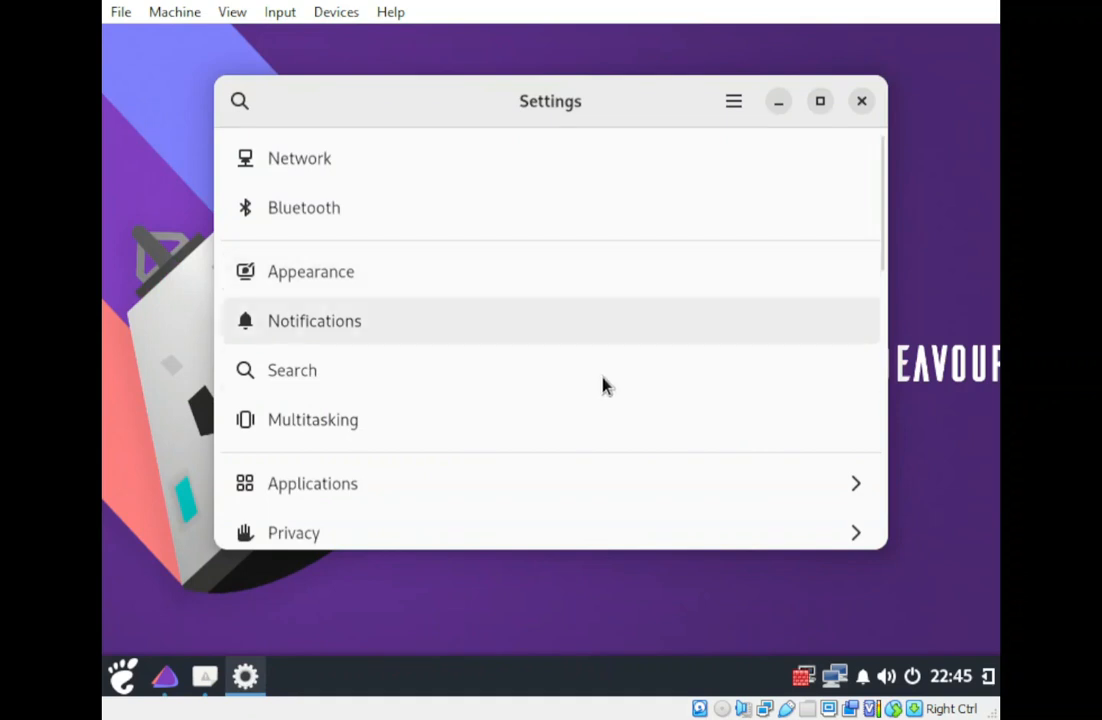
pyautogui.scroll(-1, 585, 420)
pyautogui.scroll(-1, 588, 411)
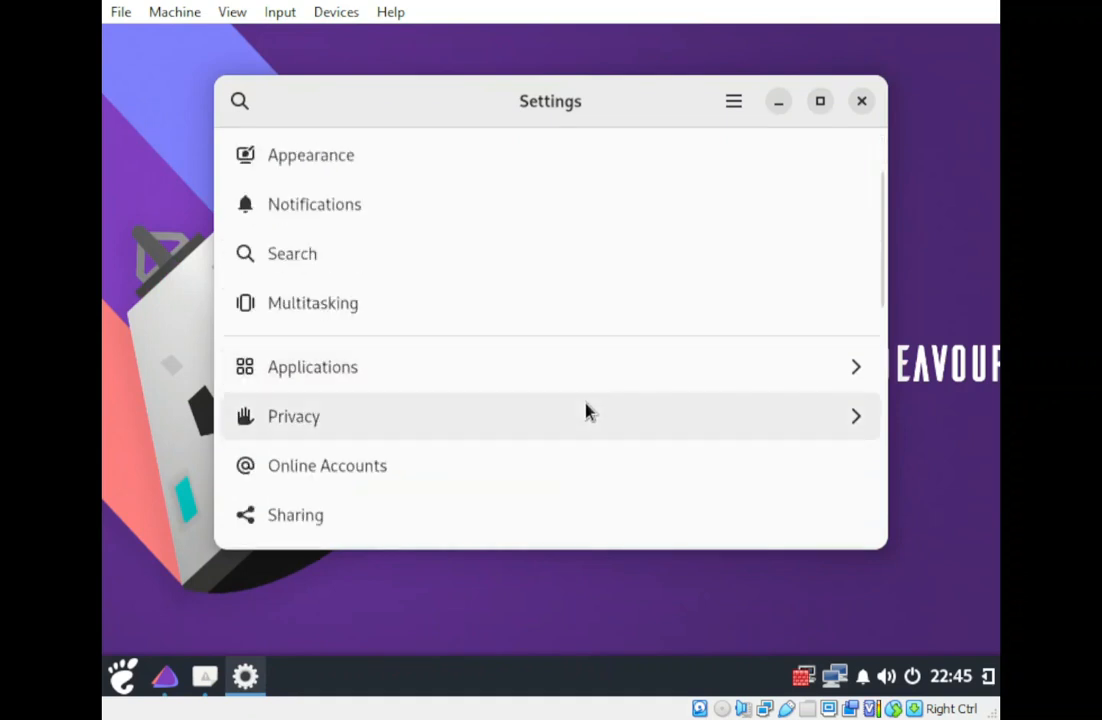
pyautogui.scroll(-2, 588, 411)
pyautogui.scroll(4, 588, 408)
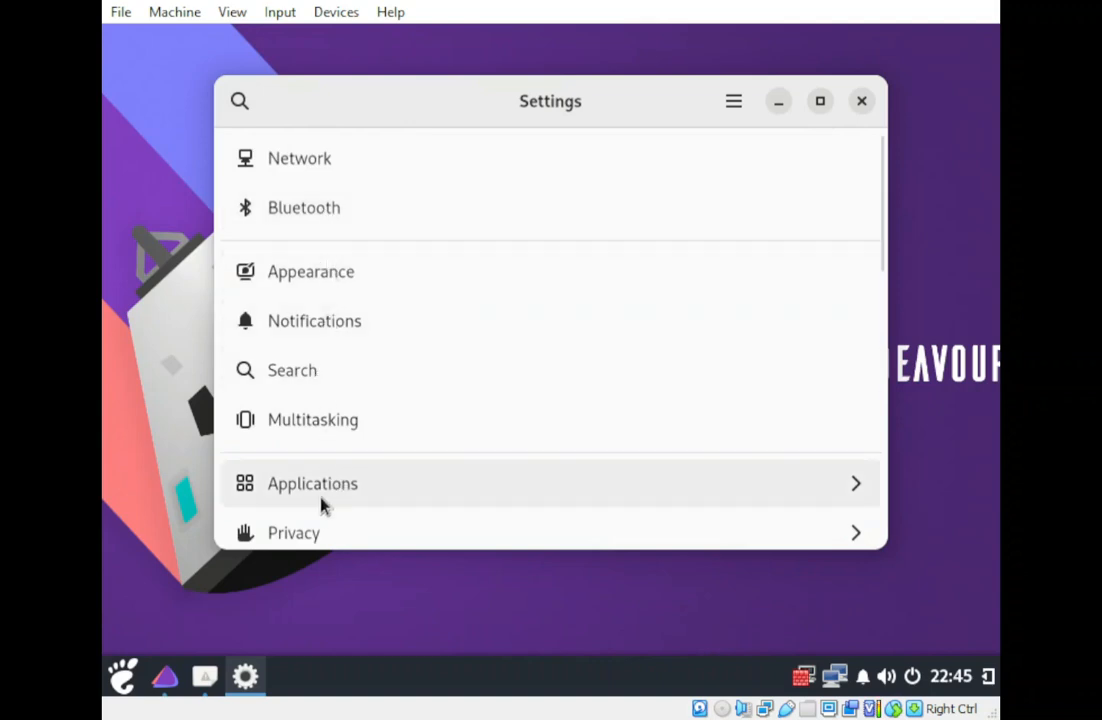
pyautogui.scroll(-1, 318, 530)
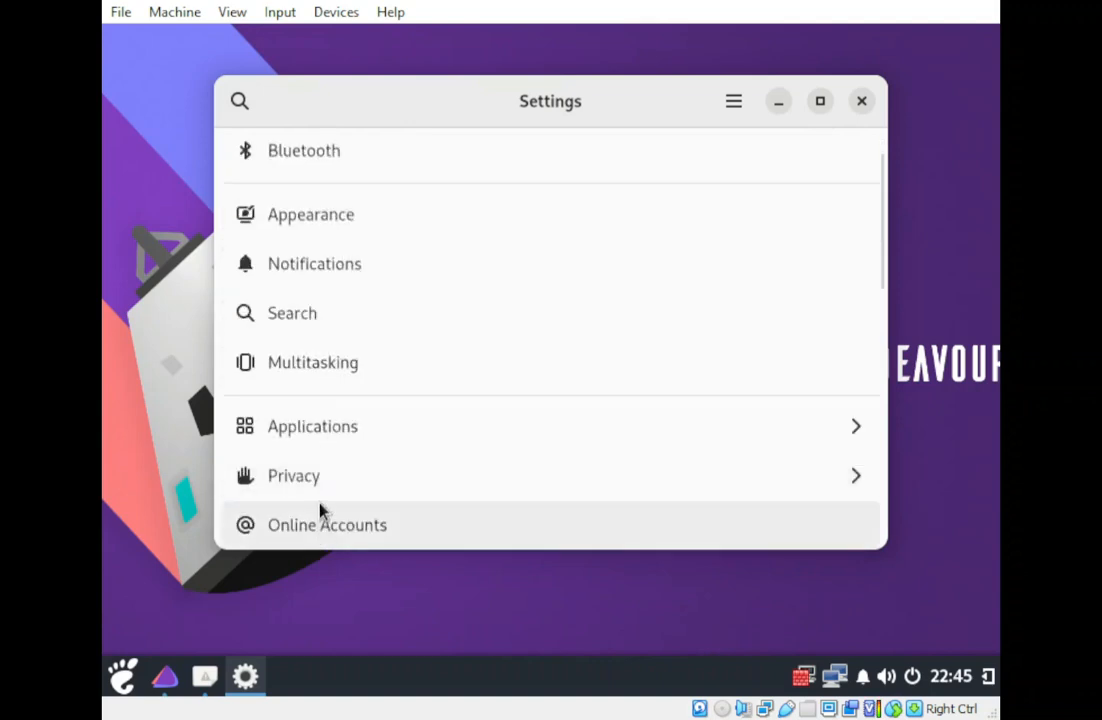
pyautogui.scroll(-6, 320, 510)
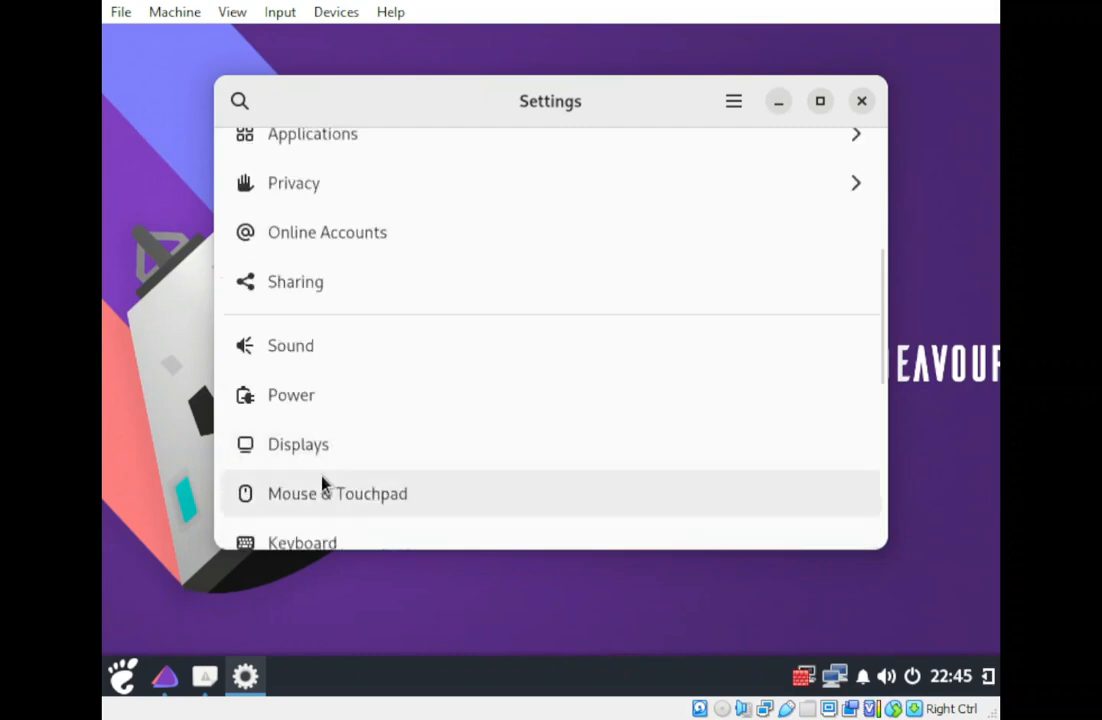
pyautogui.scroll(-5, 322, 484)
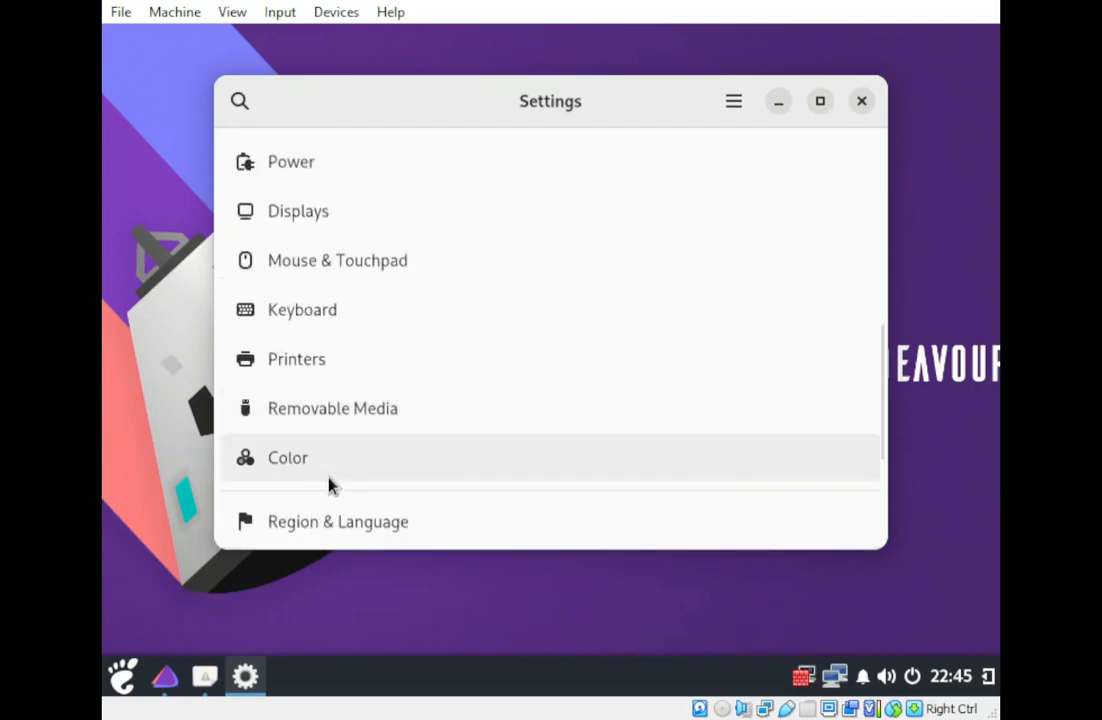
pyautogui.scroll(11, 335, 480)
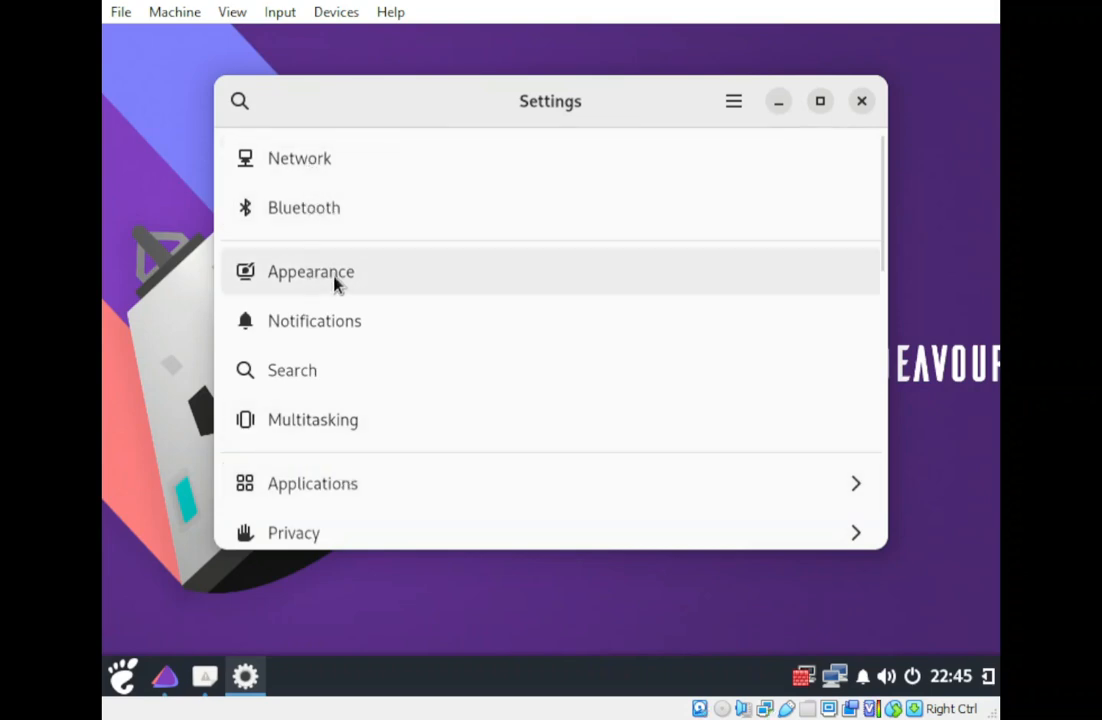
pyautogui.click(380, 277)
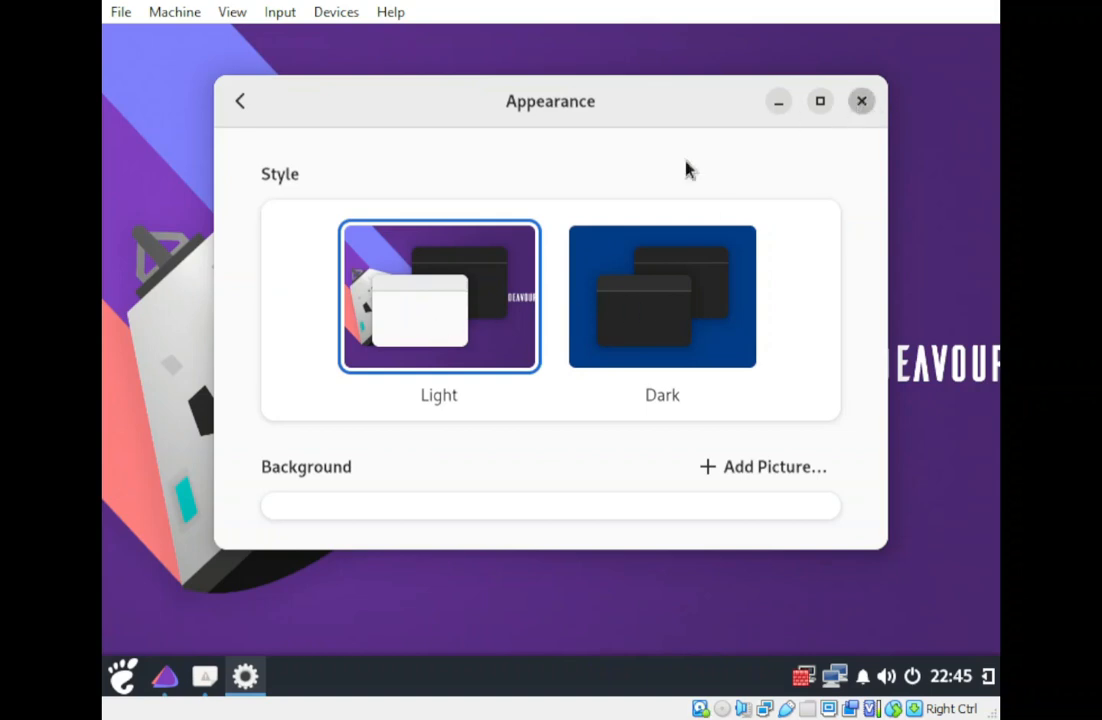
# Close Settings and list the Utilities applications in the launcher.
pyautogui.click(862, 101)
pyautogui.click(127, 687)
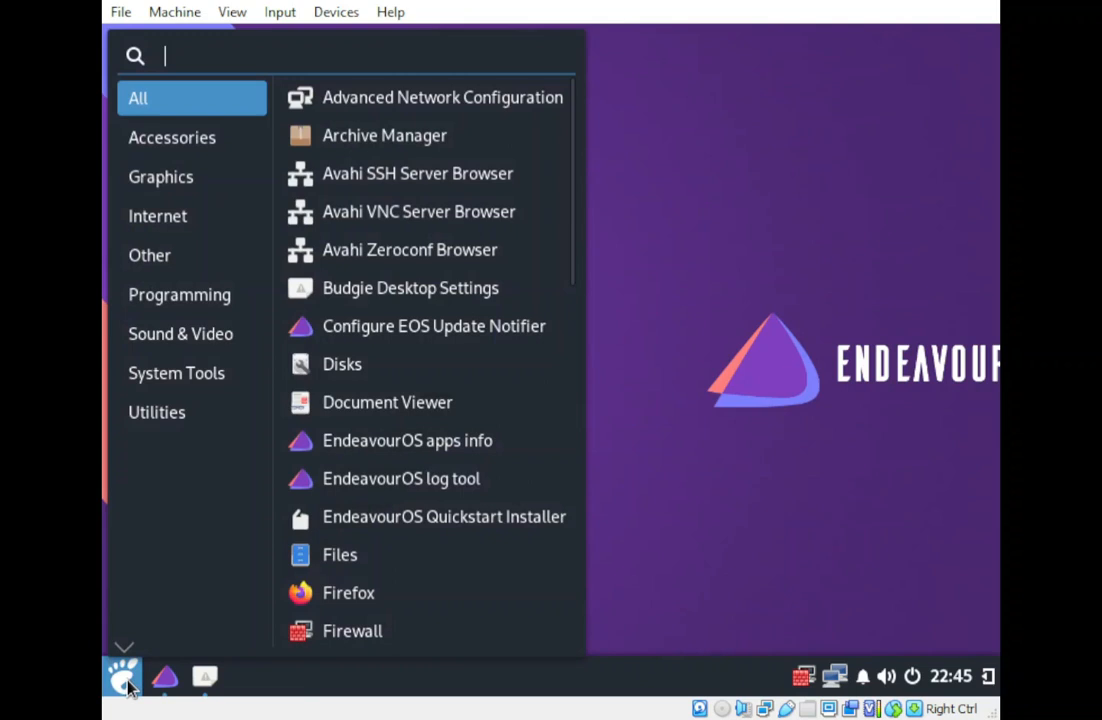
pyautogui.click(182, 416)
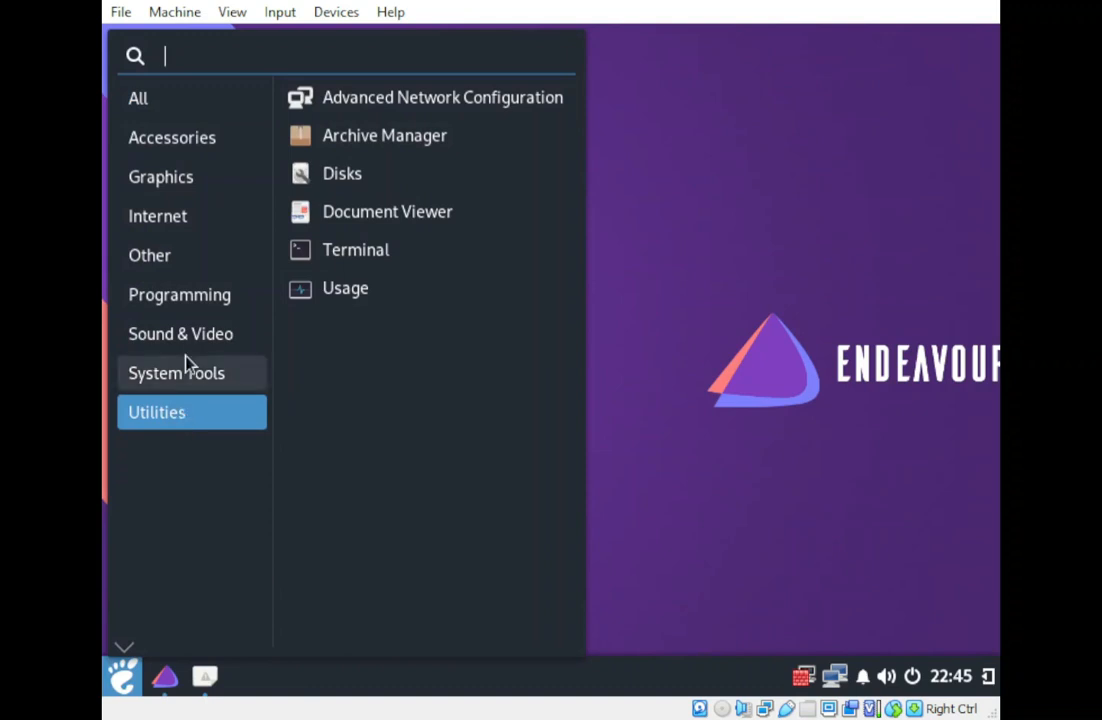
# Launch Welcome from System Tools, close Budgie Desktop Settings, and bring Welcome forward.
pyautogui.click(182, 374)
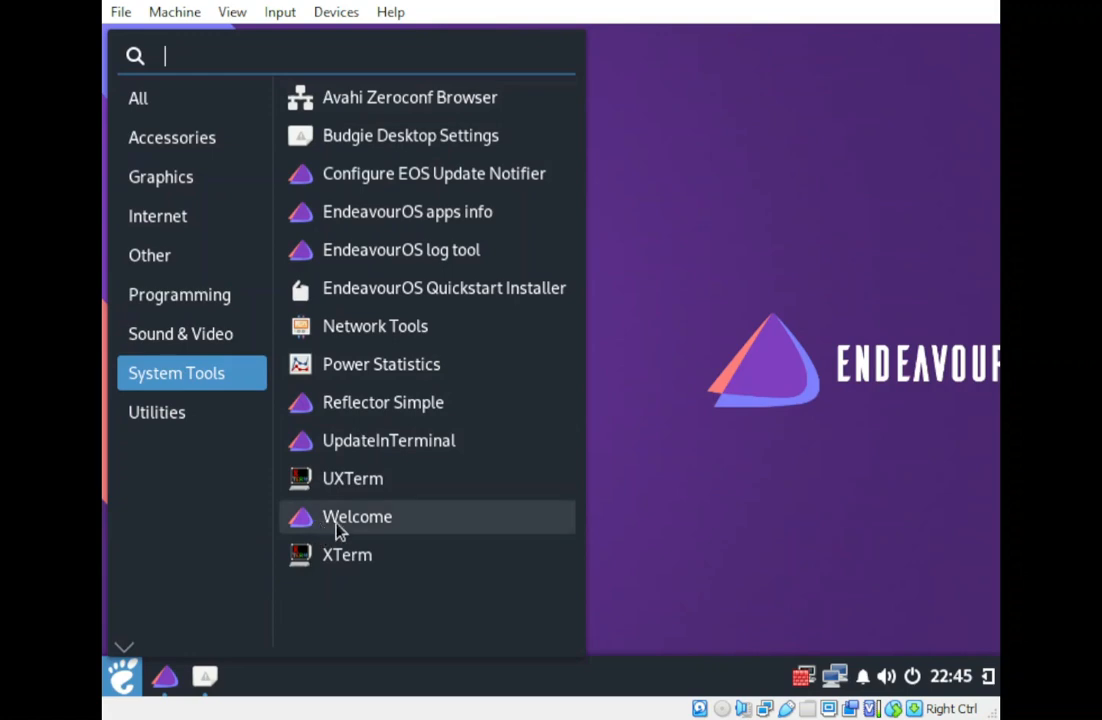
pyautogui.click(369, 526)
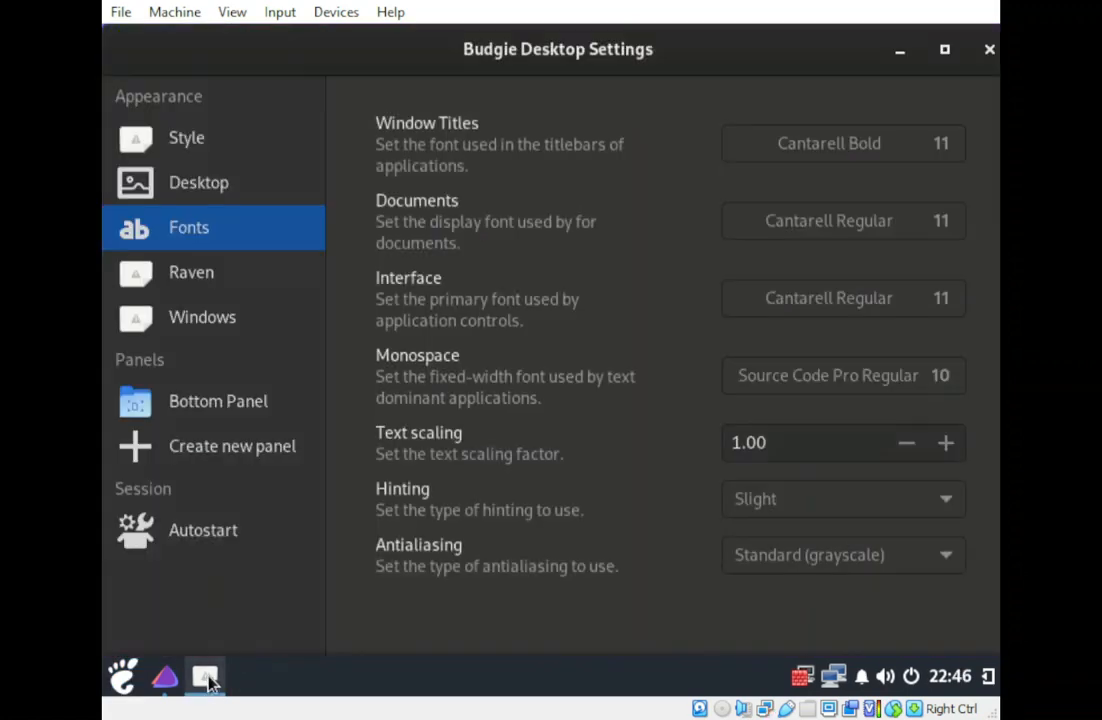
pyautogui.click(989, 51)
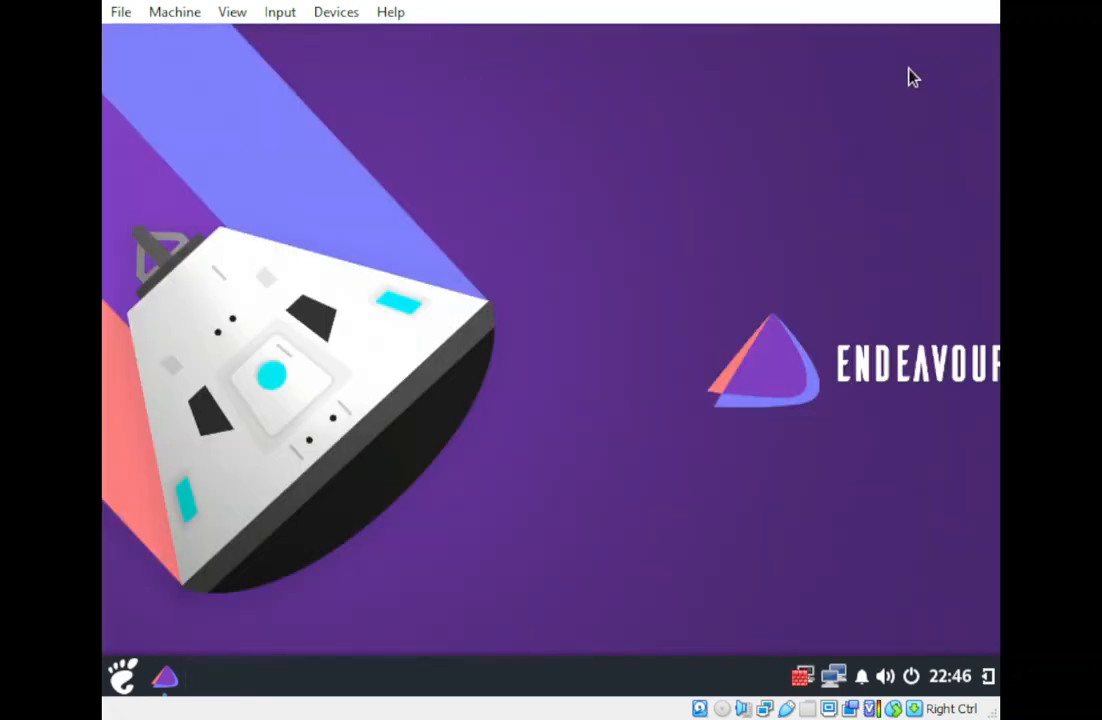
pyautogui.click(162, 677)
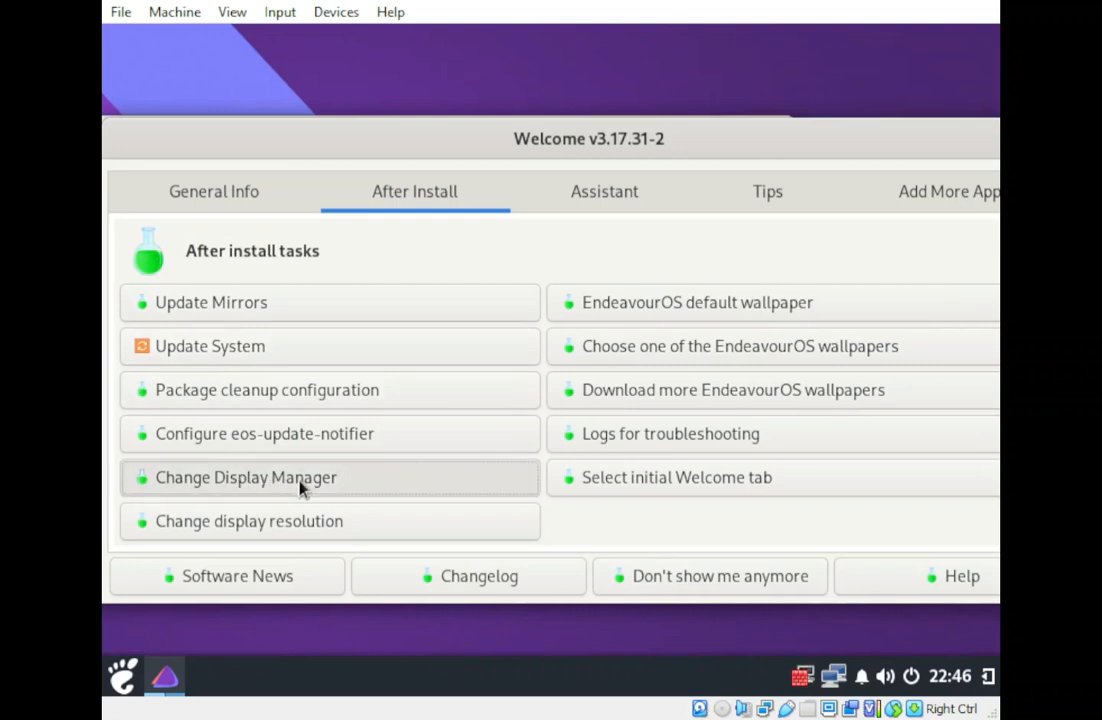
# Set the display resolution to 1440x900 with Set and stay, then recentre the Welcome window.
pyautogui.click(254, 524)
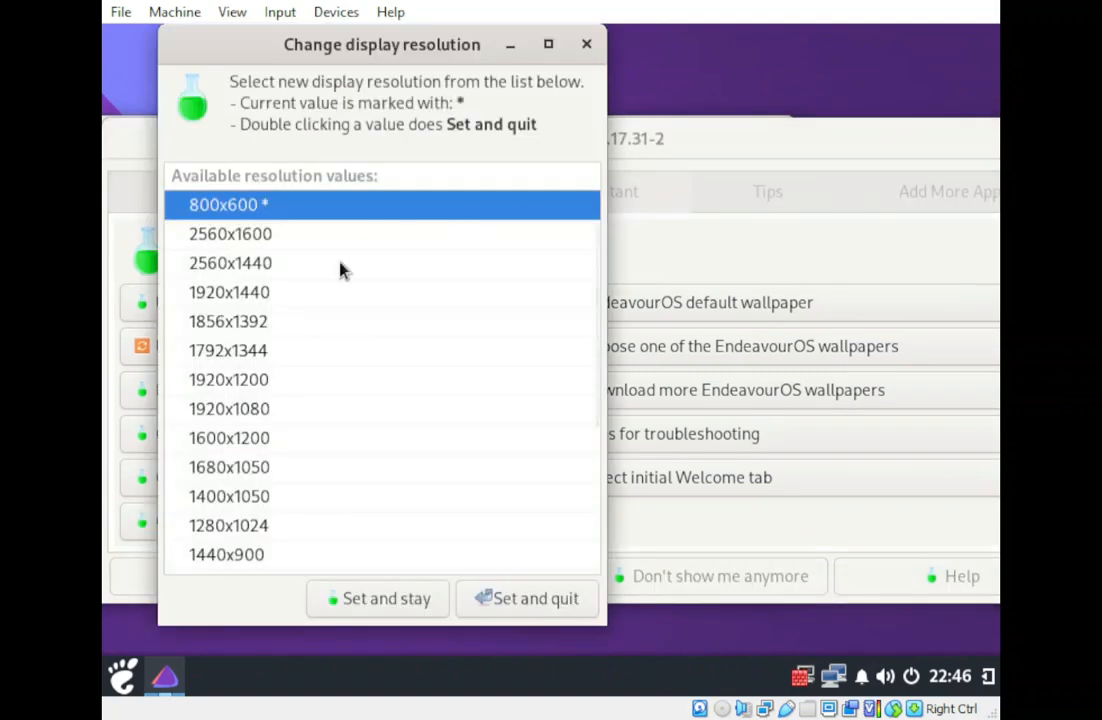
pyautogui.moveTo(405, 64); pyautogui.dragTo(541, 80)
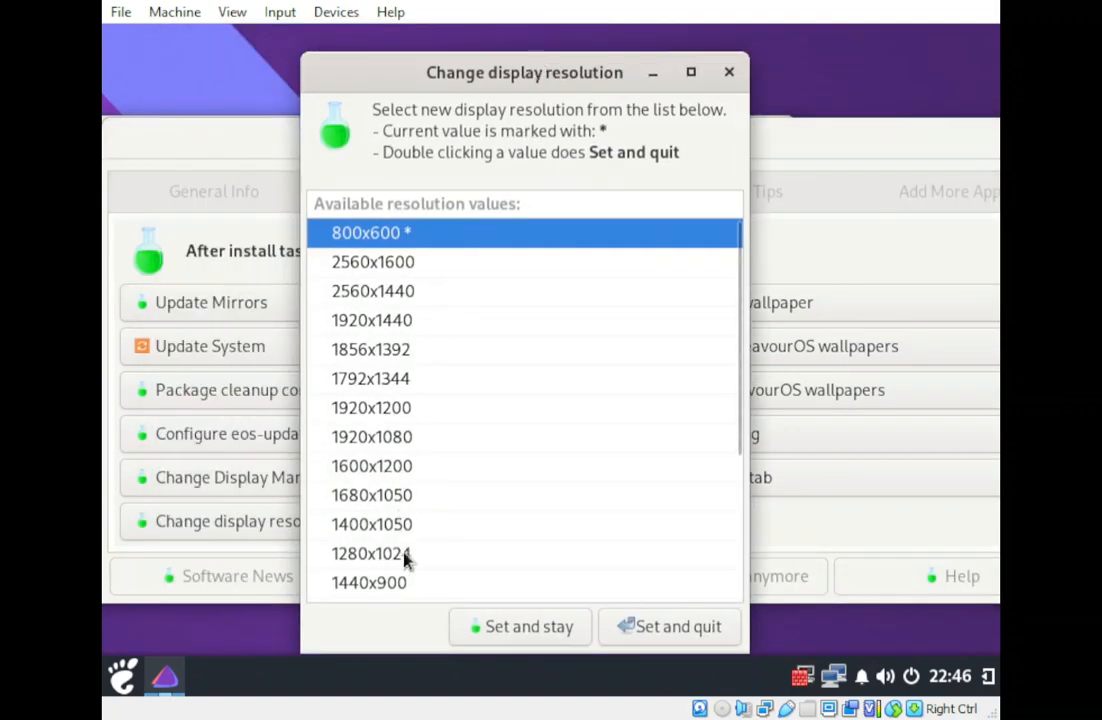
pyautogui.click(369, 588)
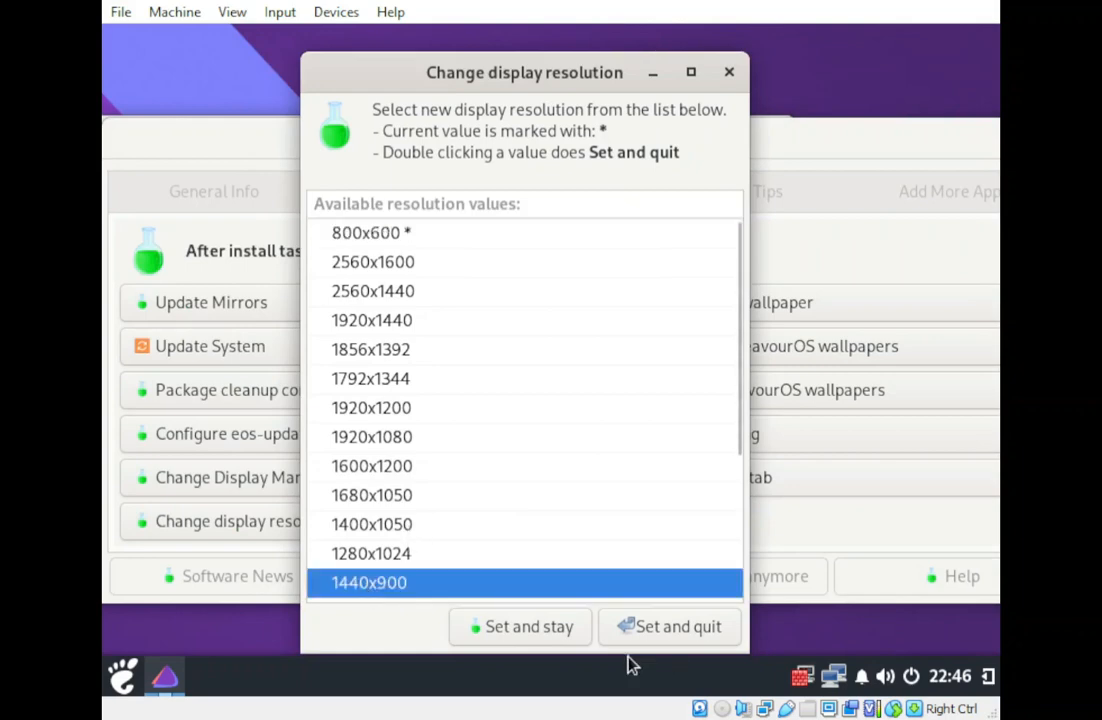
pyautogui.click(540, 643)
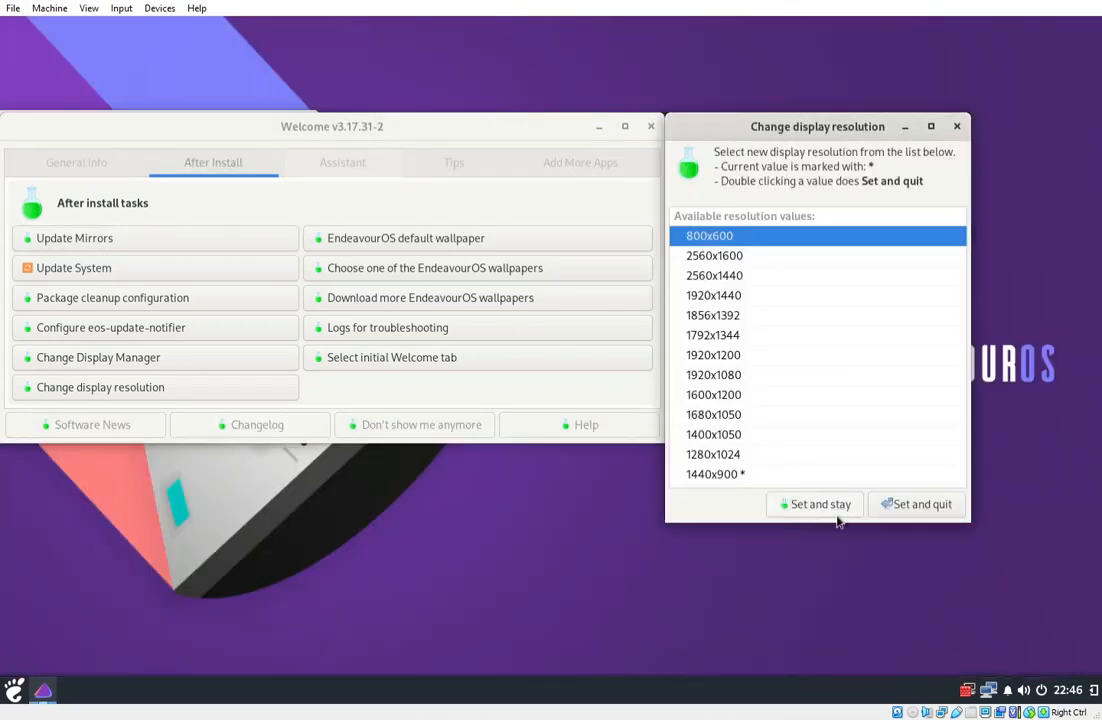
pyautogui.click(957, 126)
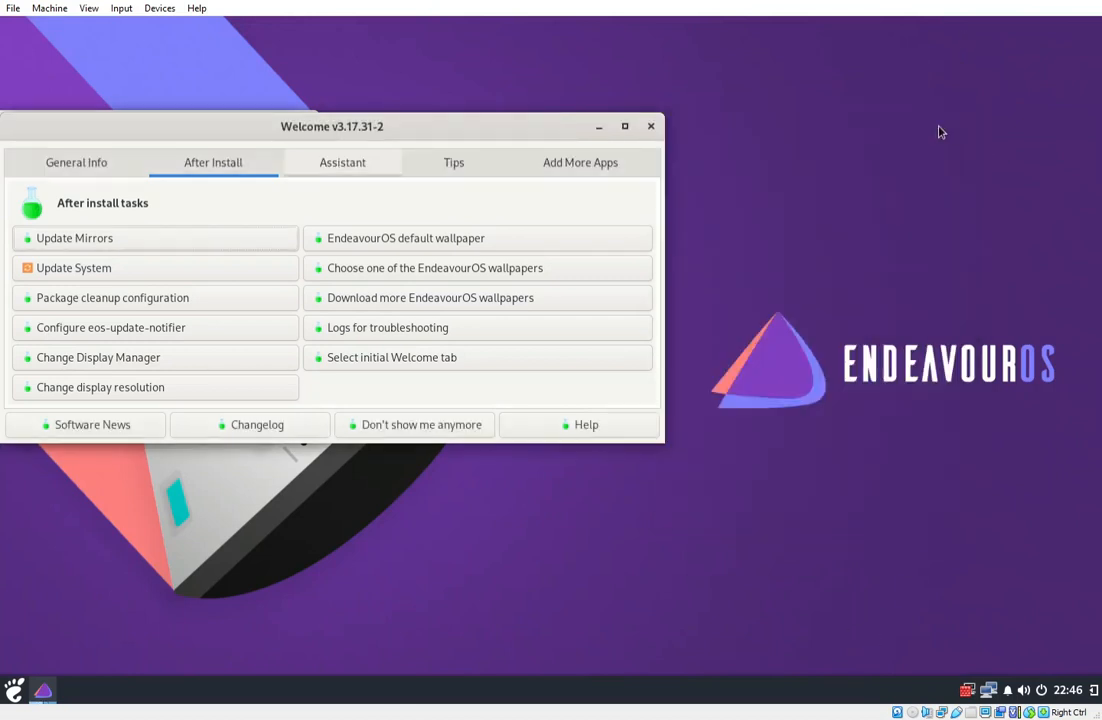
pyautogui.moveTo(450, 131); pyautogui.dragTo(702, 126)
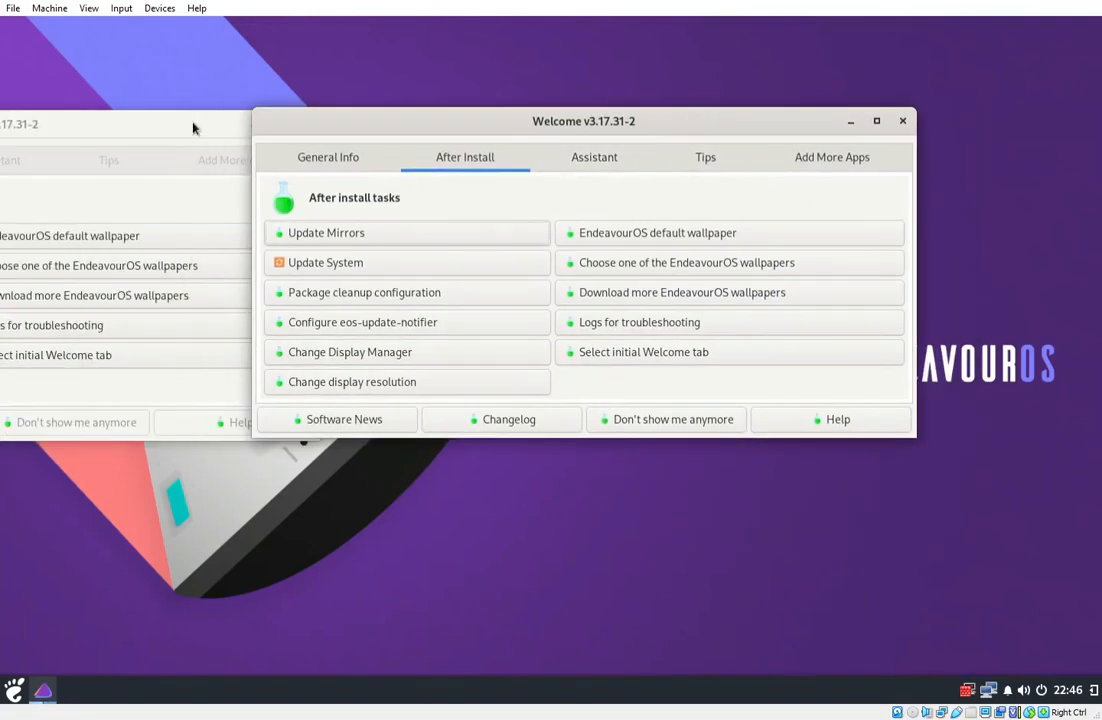
pyautogui.moveTo(323, 148); pyautogui.dragTo(467, 204)
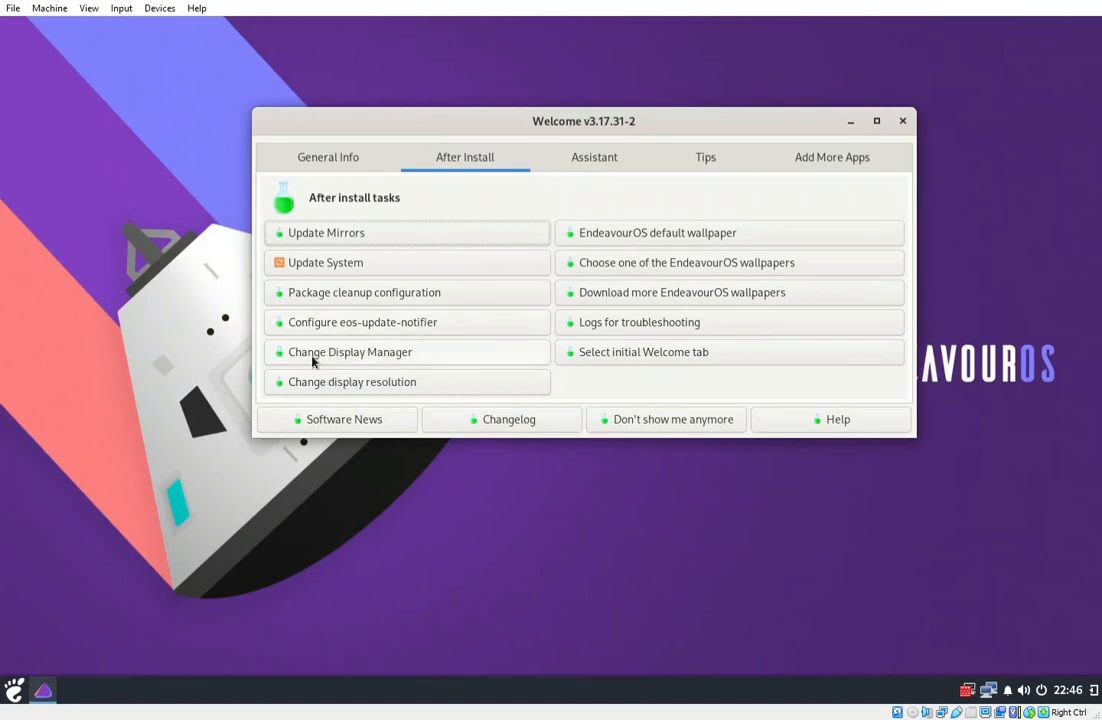
pyautogui.click(390, 352)
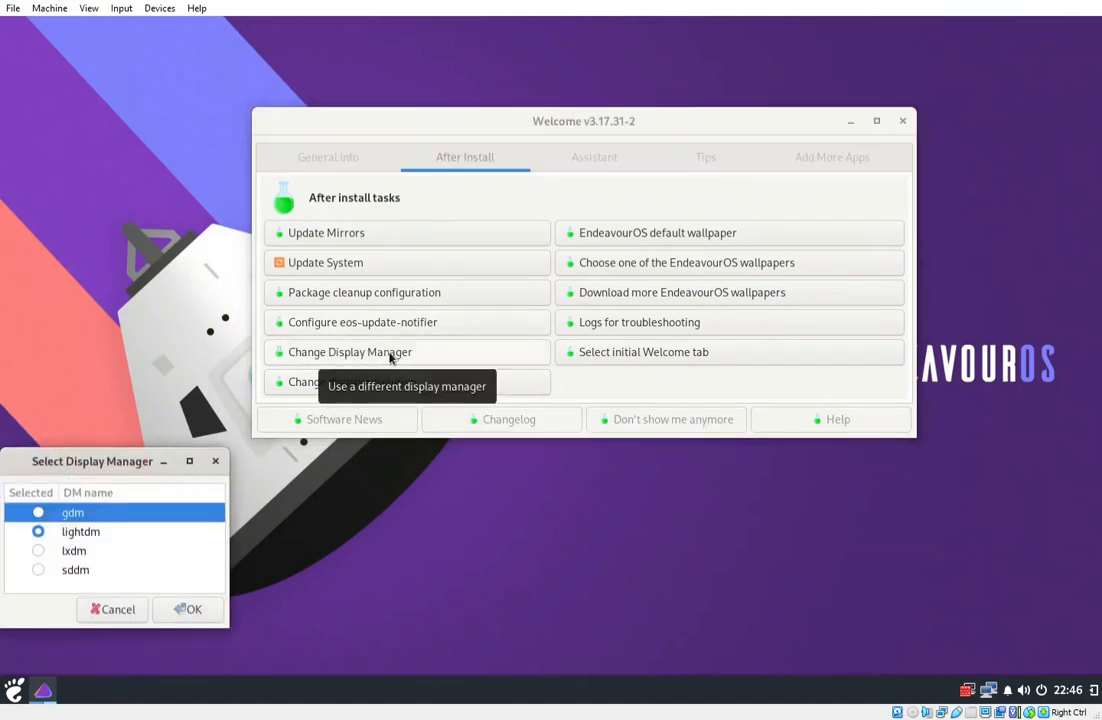
pyautogui.moveTo(118, 463); pyautogui.dragTo(514, 328)
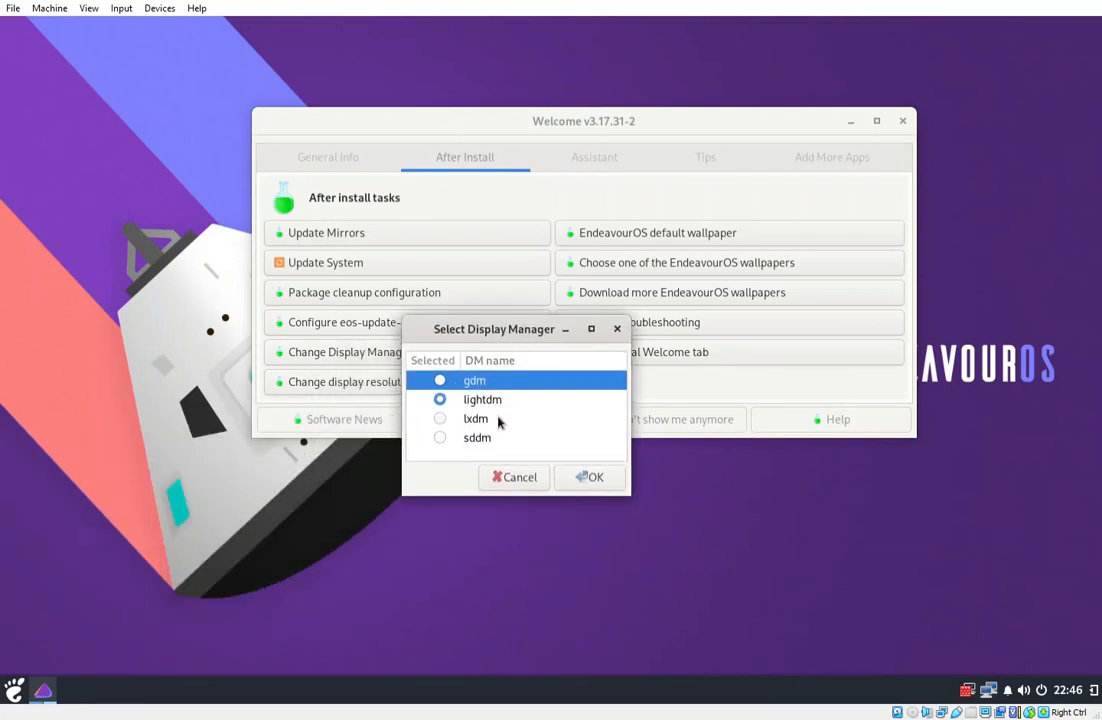
pyautogui.click(518, 479)
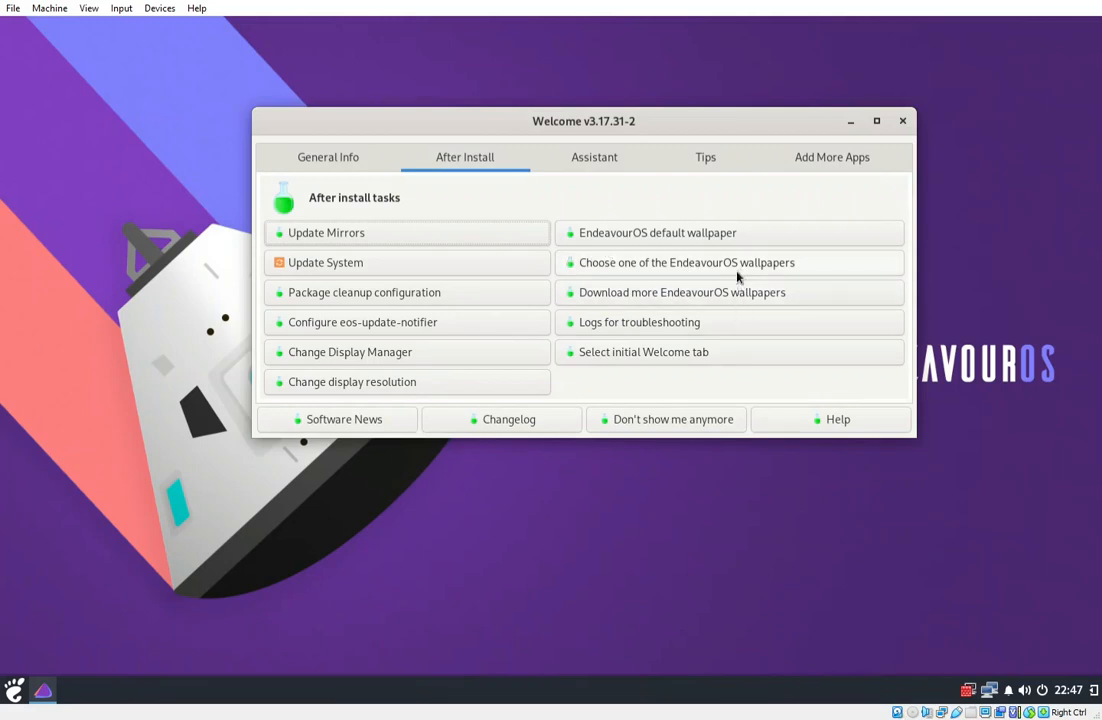
# Browse Welcome's General Info, After Install, Add More Apps and Tips pages.
pyautogui.click(330, 166)
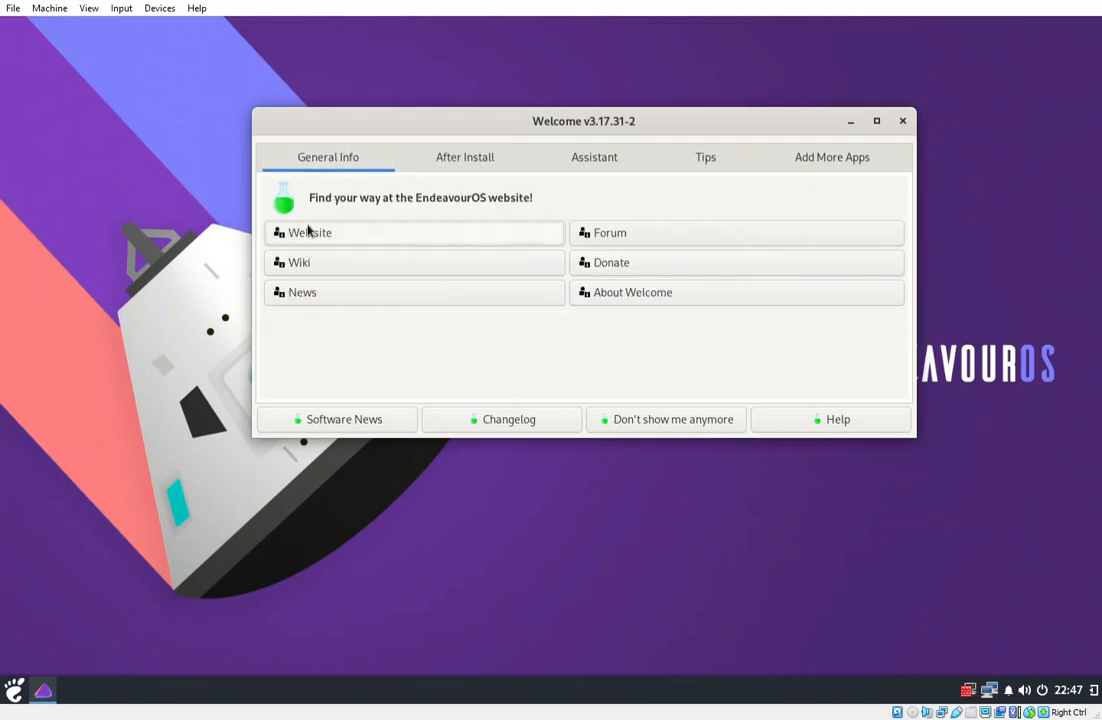
pyautogui.click(476, 164)
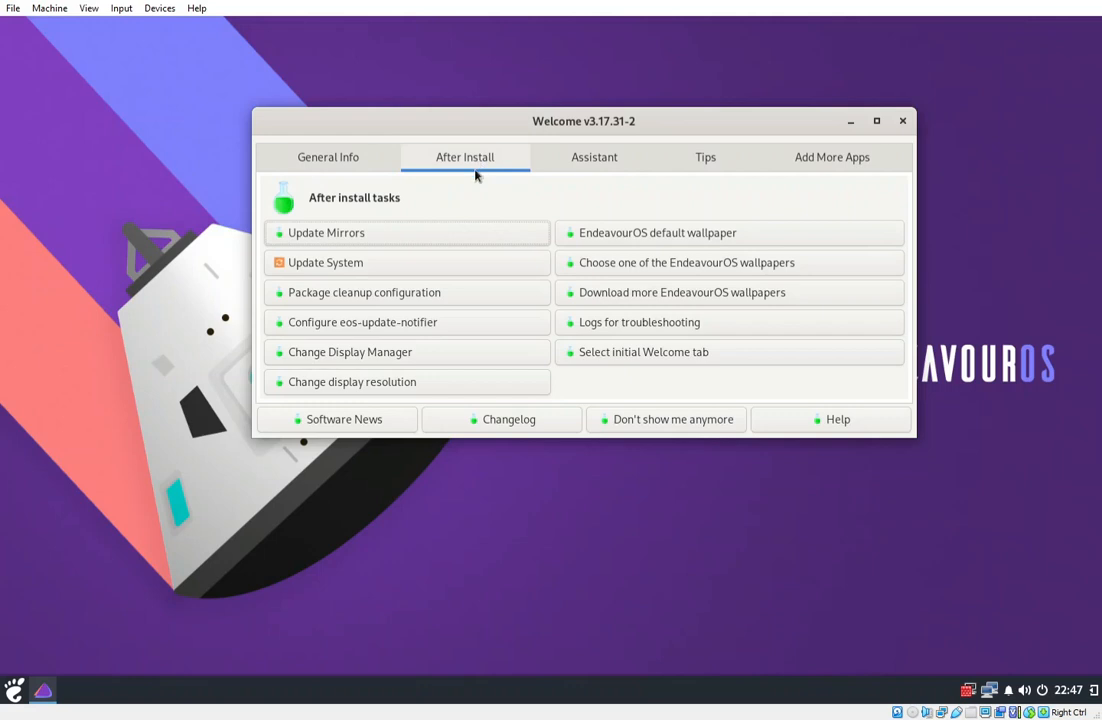
pyautogui.click(804, 171)
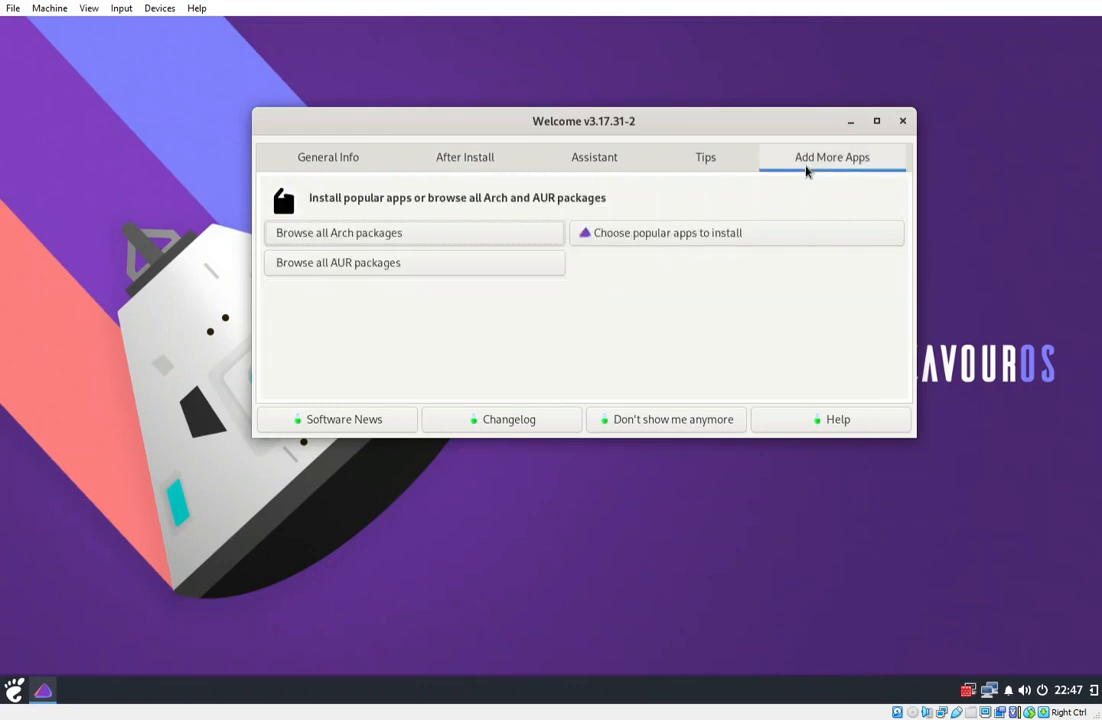
pyautogui.click(719, 168)
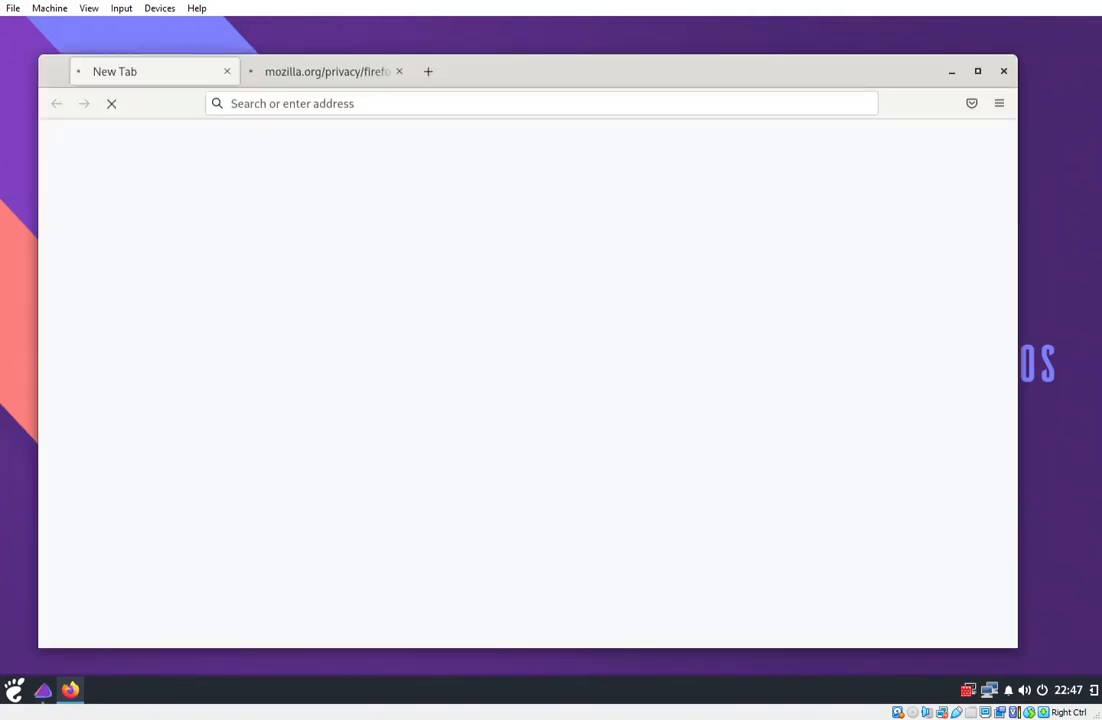
# Minimise Firefox to reveal Welcome's Useful tips page.
pyautogui.click(951, 72)
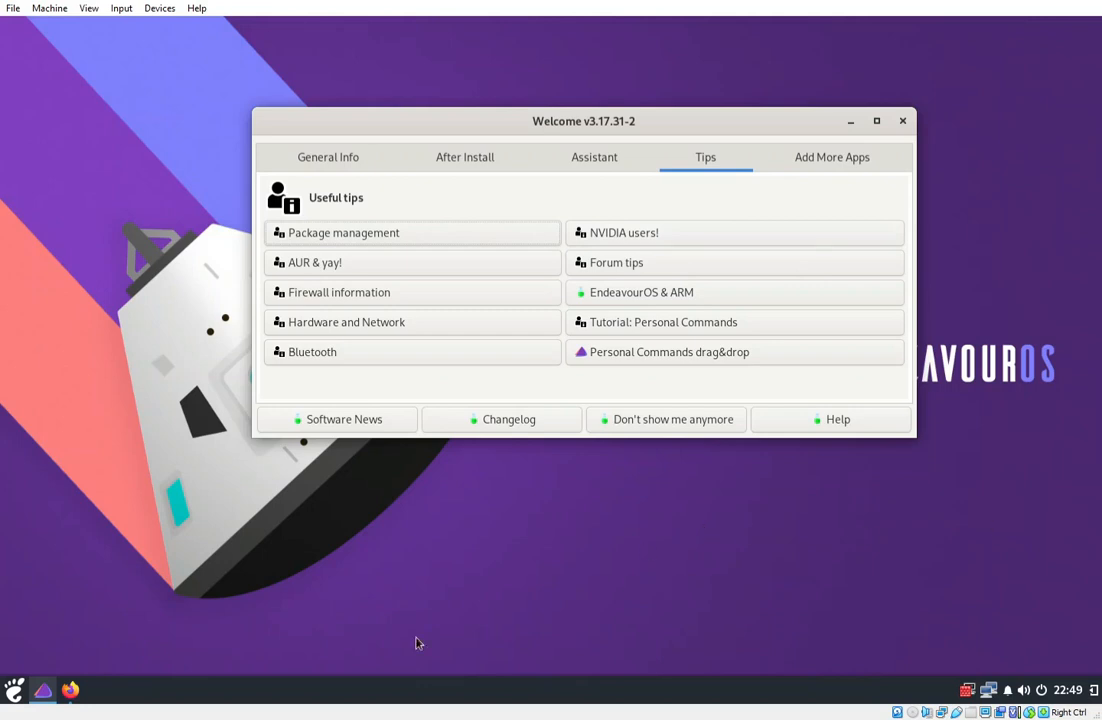
pyautogui.click(12, 689)
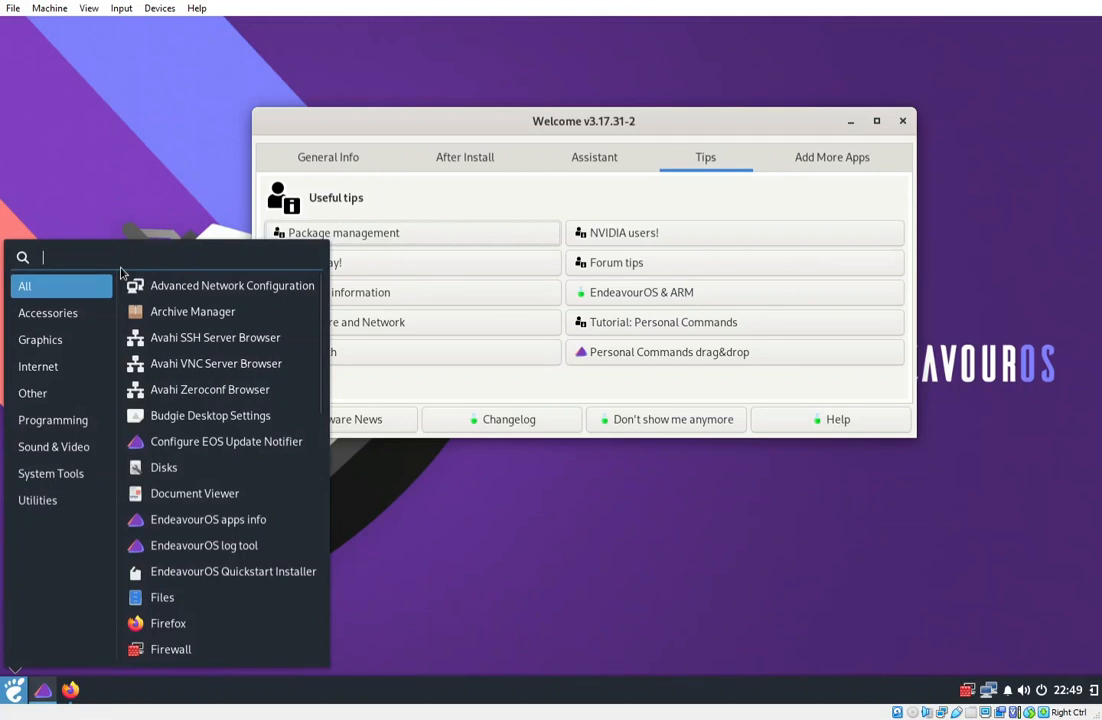
pyautogui.write('eos')
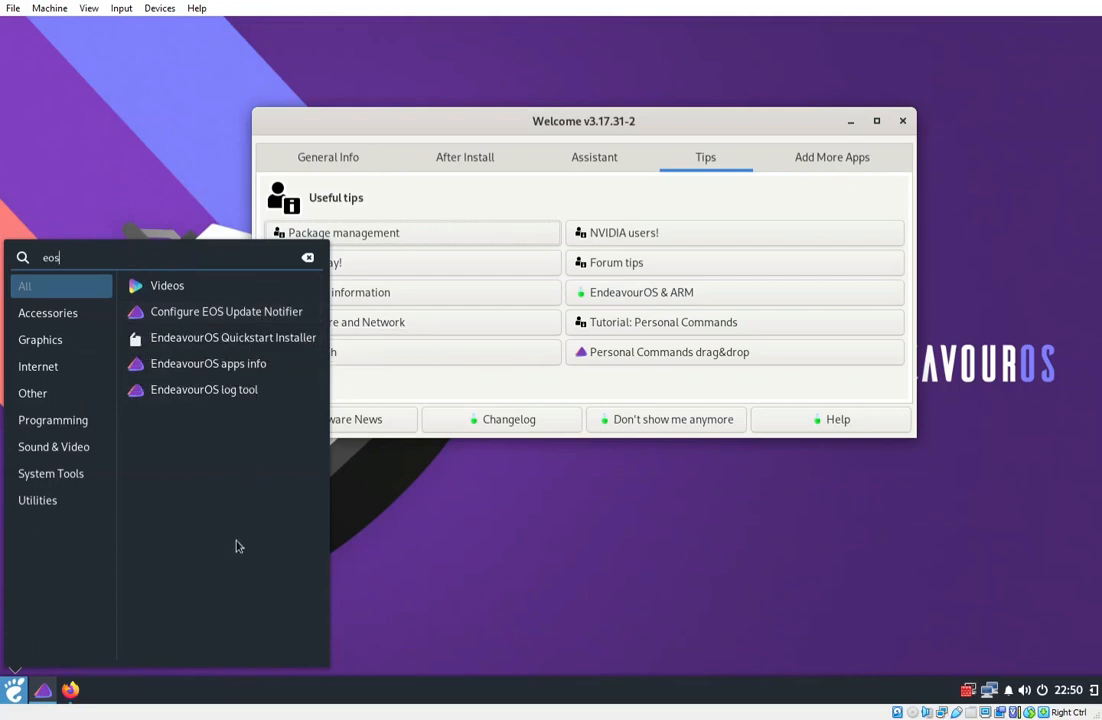
pyautogui.click(266, 313)
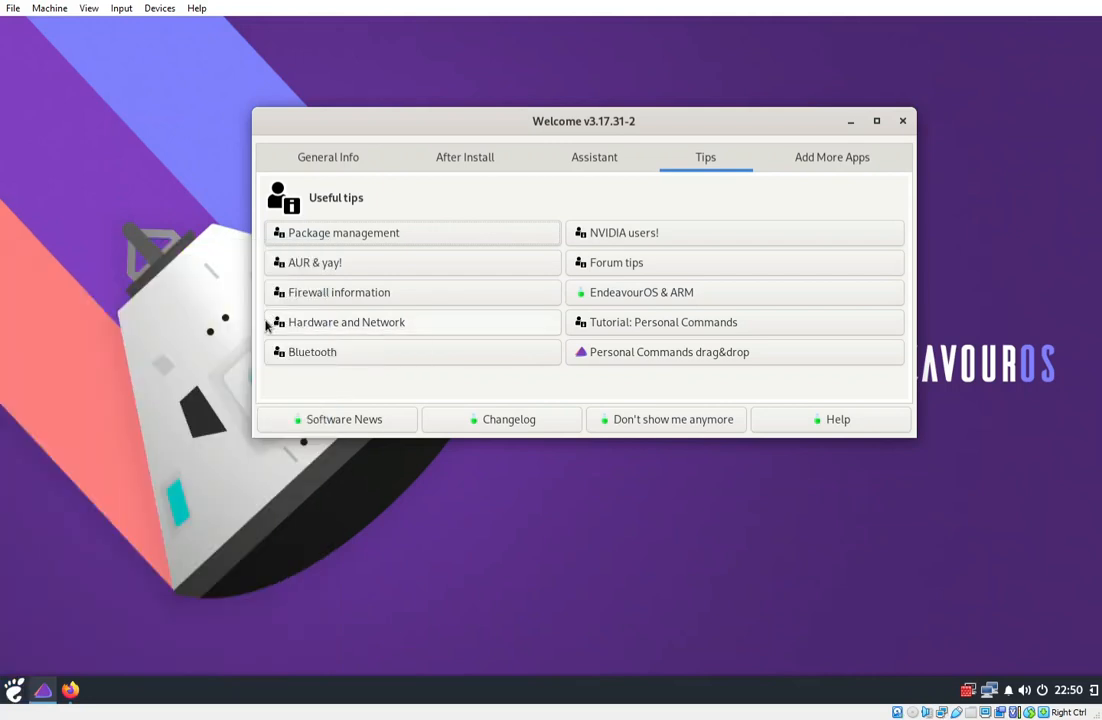
pyautogui.moveTo(167, 462); pyautogui.dragTo(371, 376)
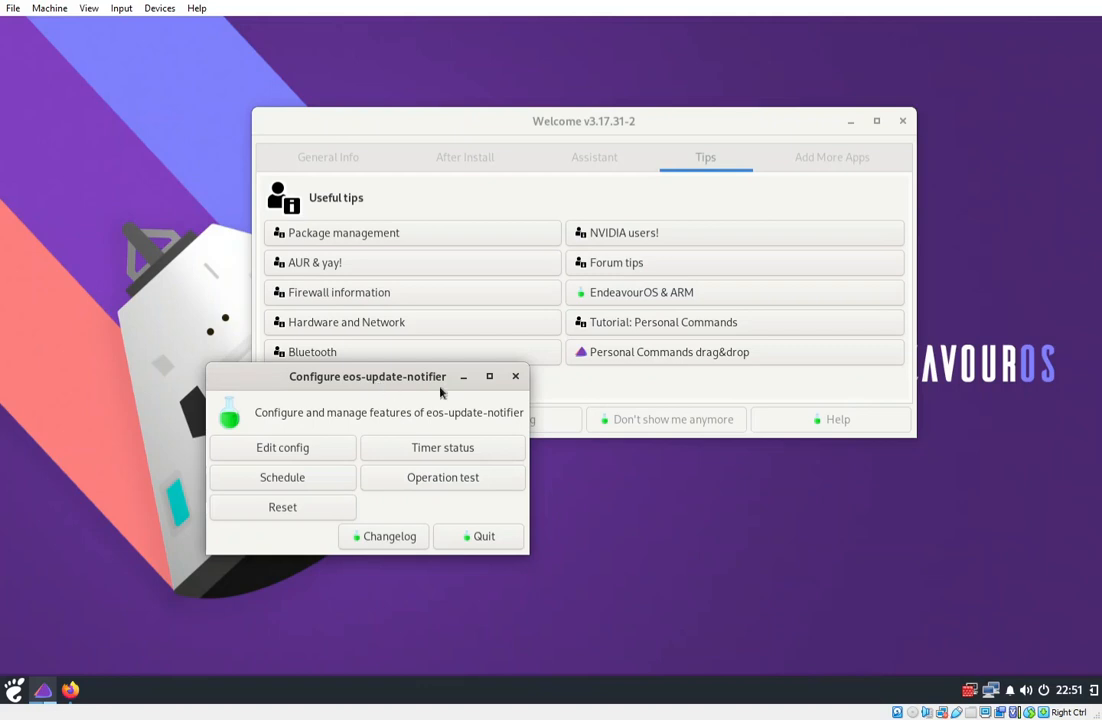
pyautogui.click(515, 376)
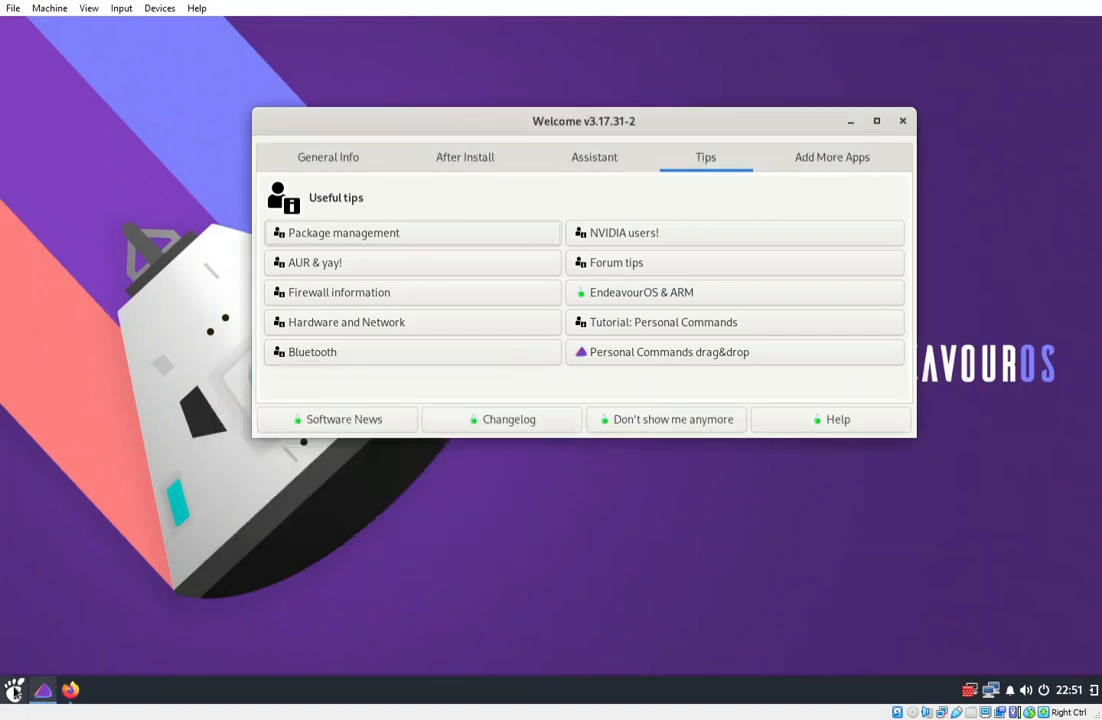
# Launch EndeavourOS apps info via an 'eos' search and update the package database with the admin password.
pyautogui.click(14, 690)
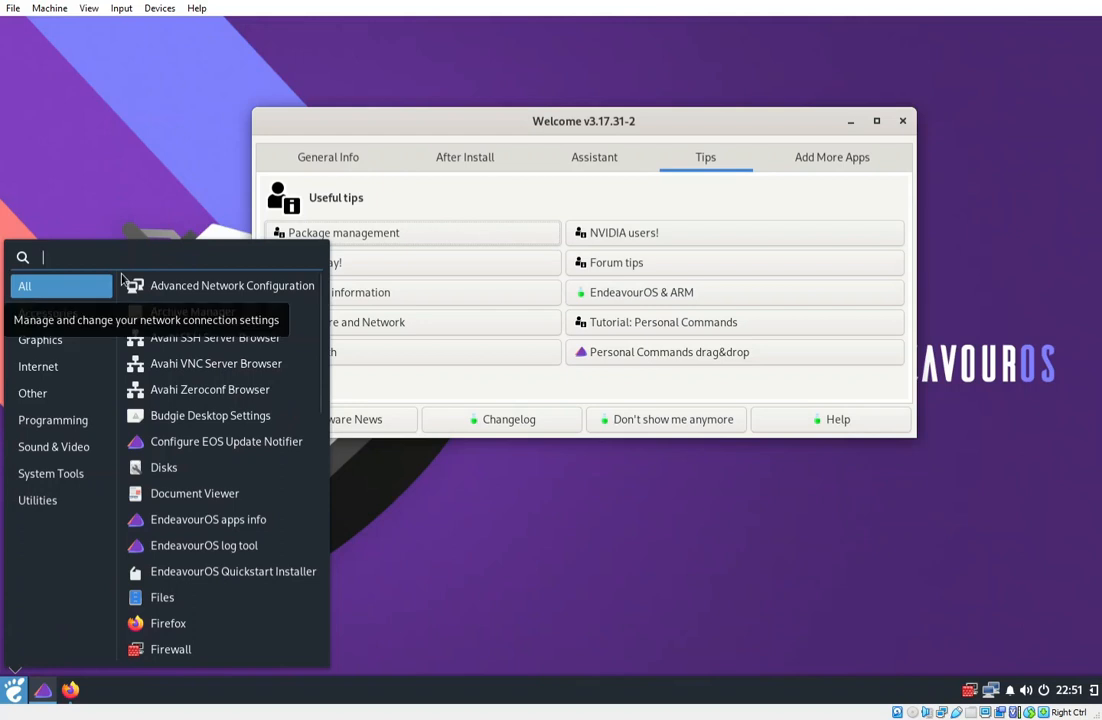
pyautogui.write('eos')
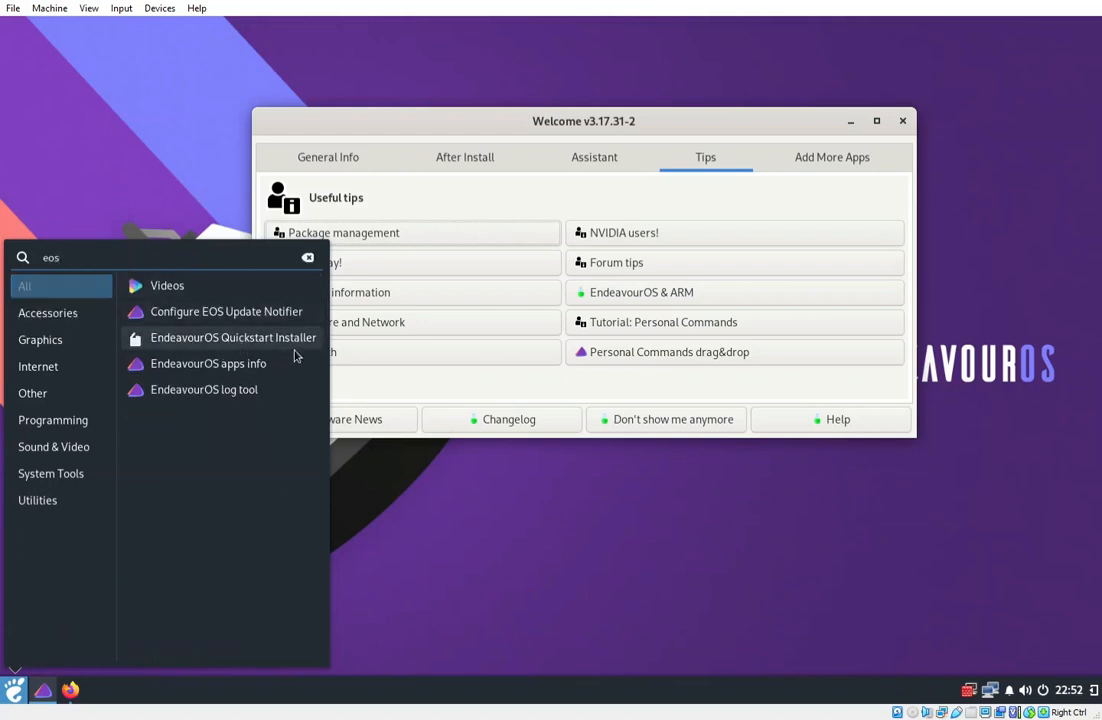
pyautogui.click(233, 365)
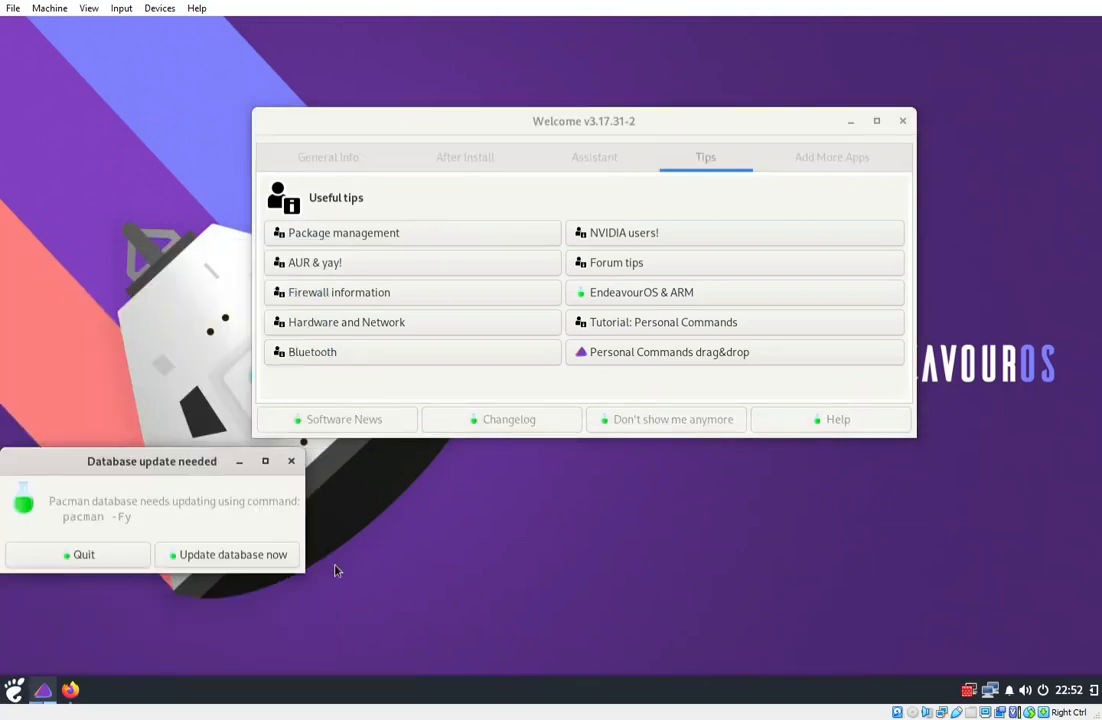
pyautogui.click(212, 556)
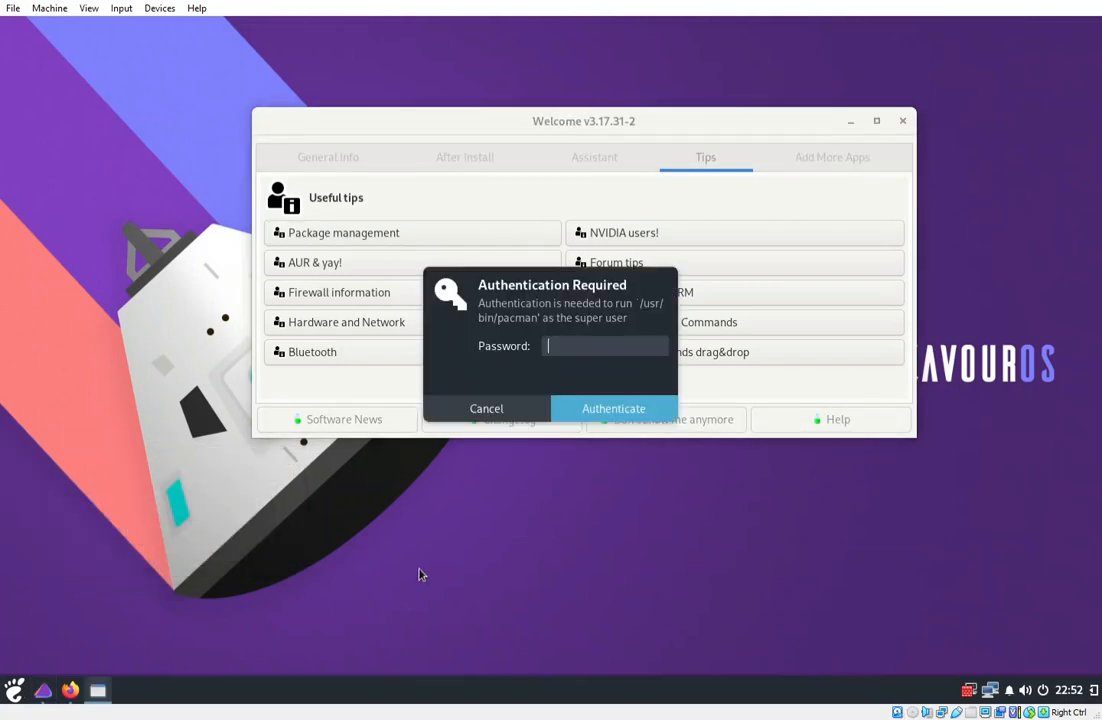
pyautogui.write('•••••••')
pyautogui.press('Return')
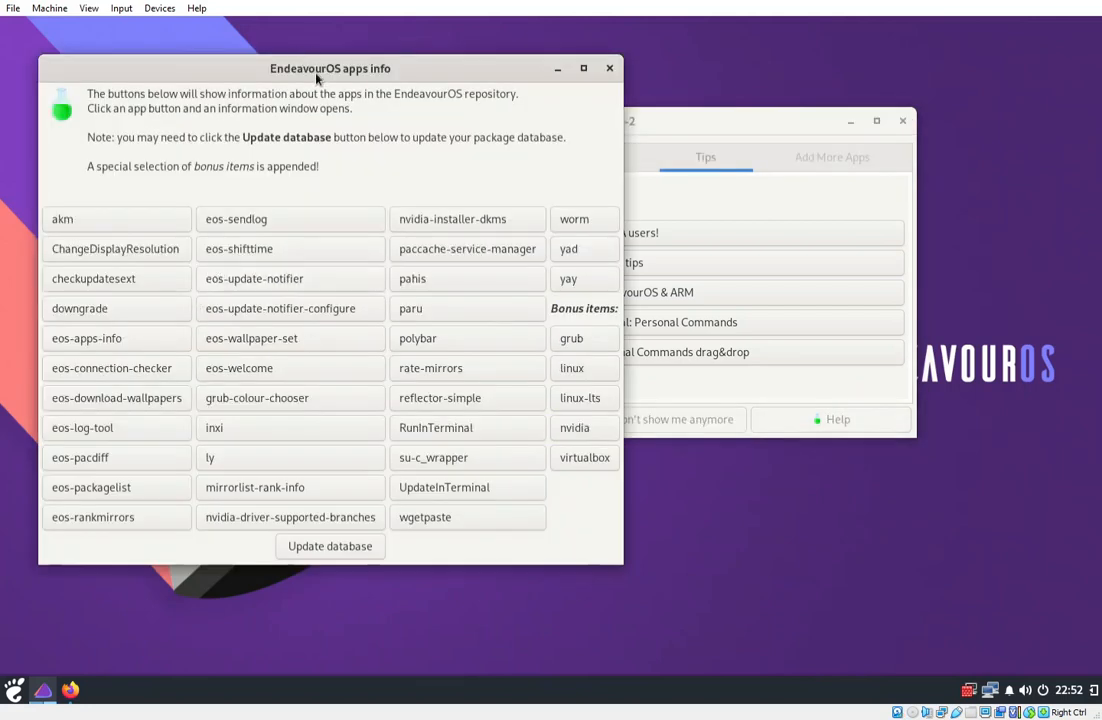
# Centre apps info, read the ChangeDisplayResolution page in Firefox, close it and minimise Firefox.
pyautogui.moveTo(349, 68); pyautogui.dragTo(575, 84)
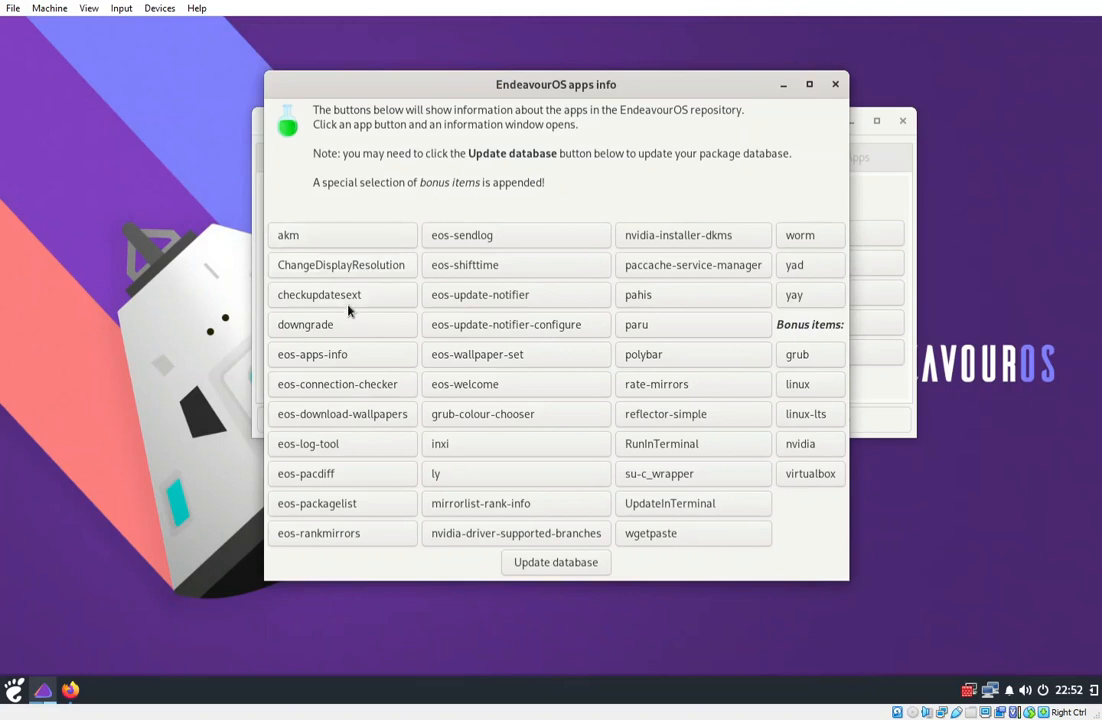
pyautogui.click(361, 274)
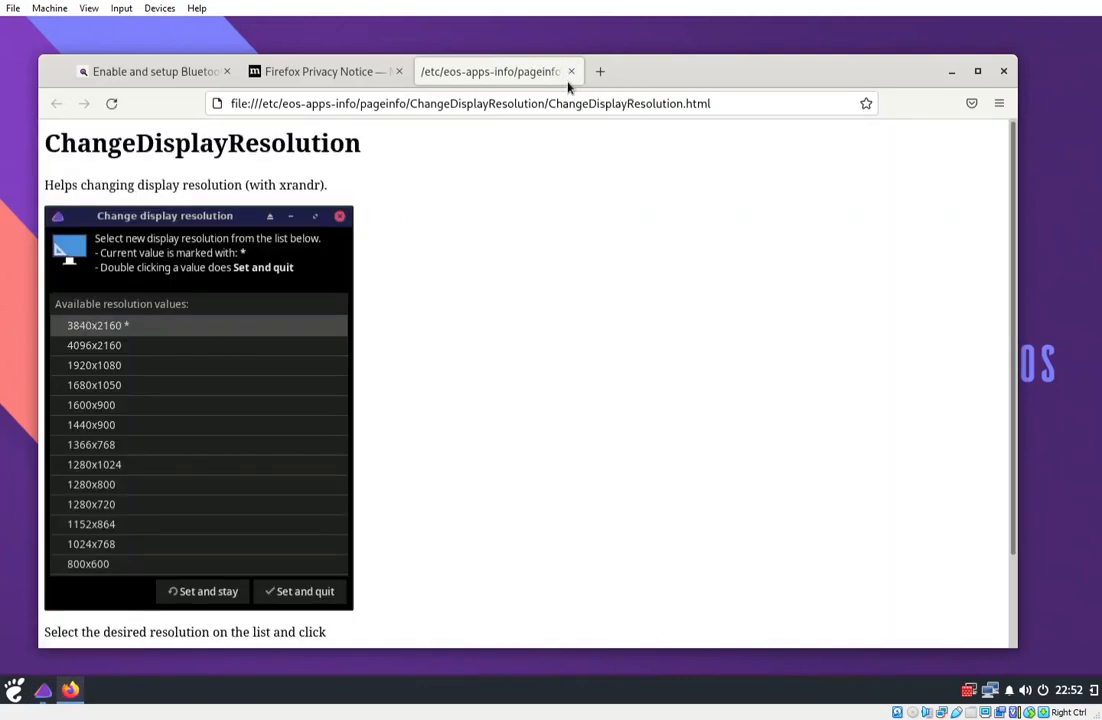
pyautogui.click(572, 72)
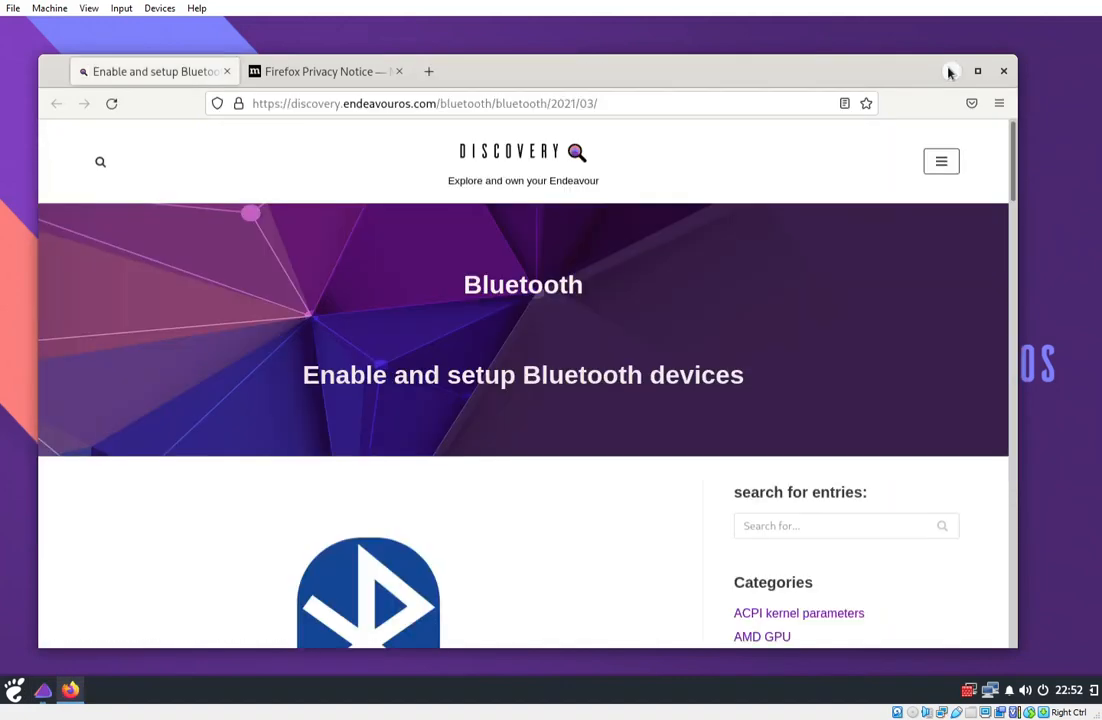
pyautogui.click(950, 72)
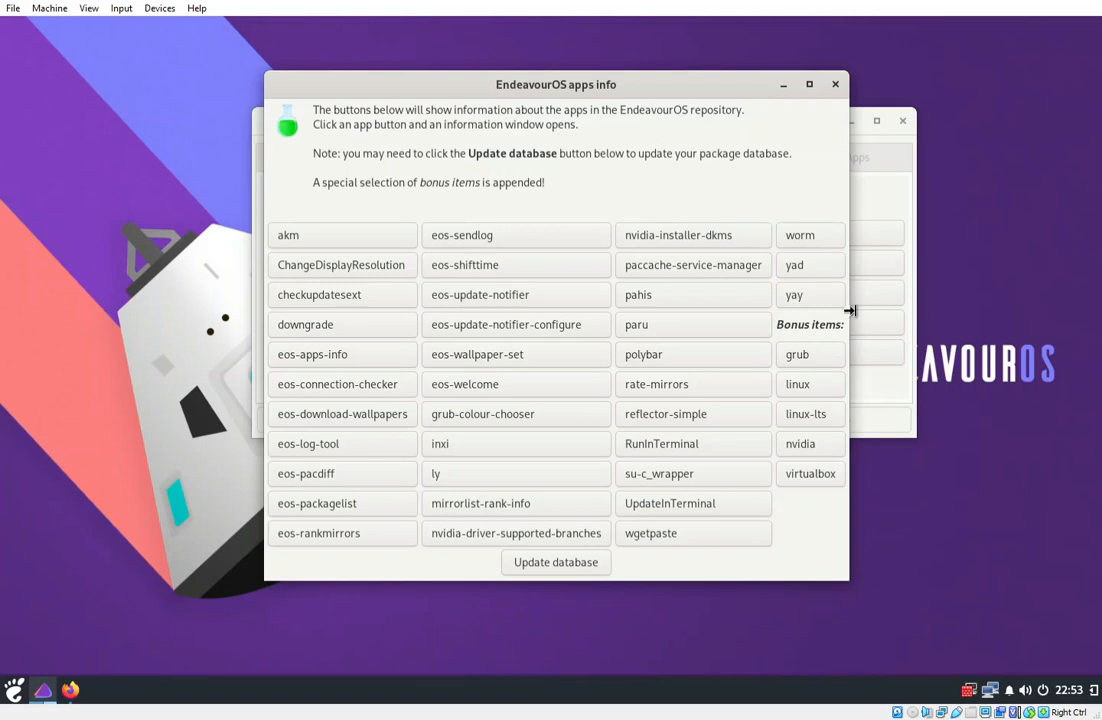
# Read the polybar info page in Firefox, then close it.
pyautogui.click(735, 372)
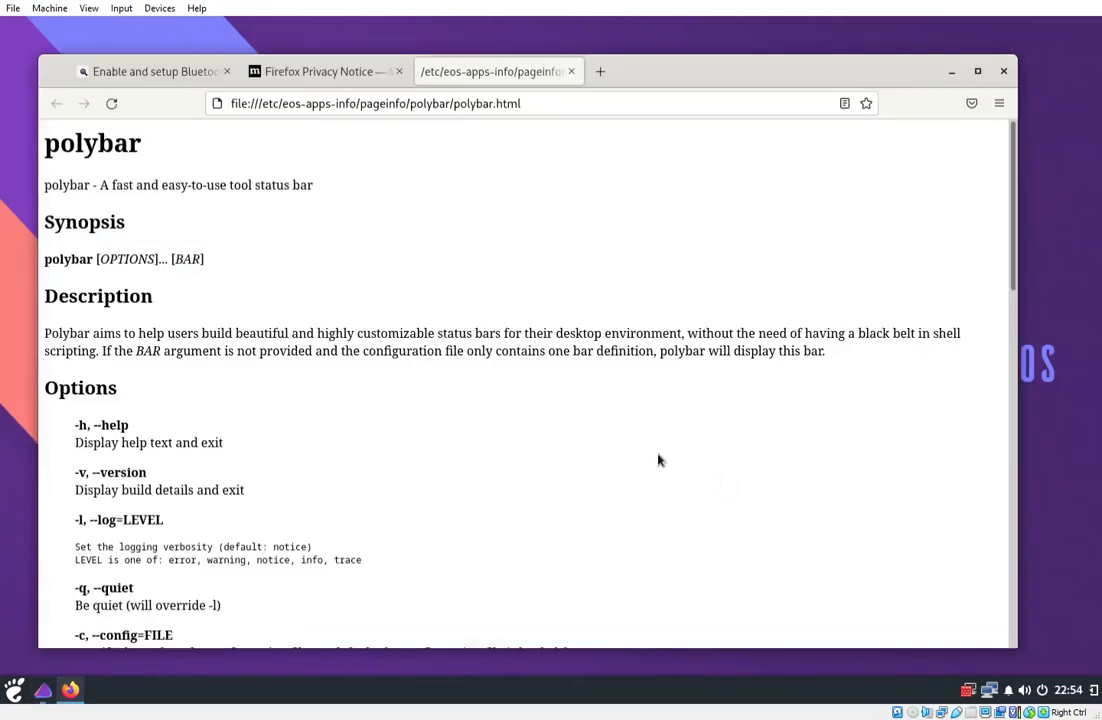
pyautogui.scroll(-7, 503, 447)
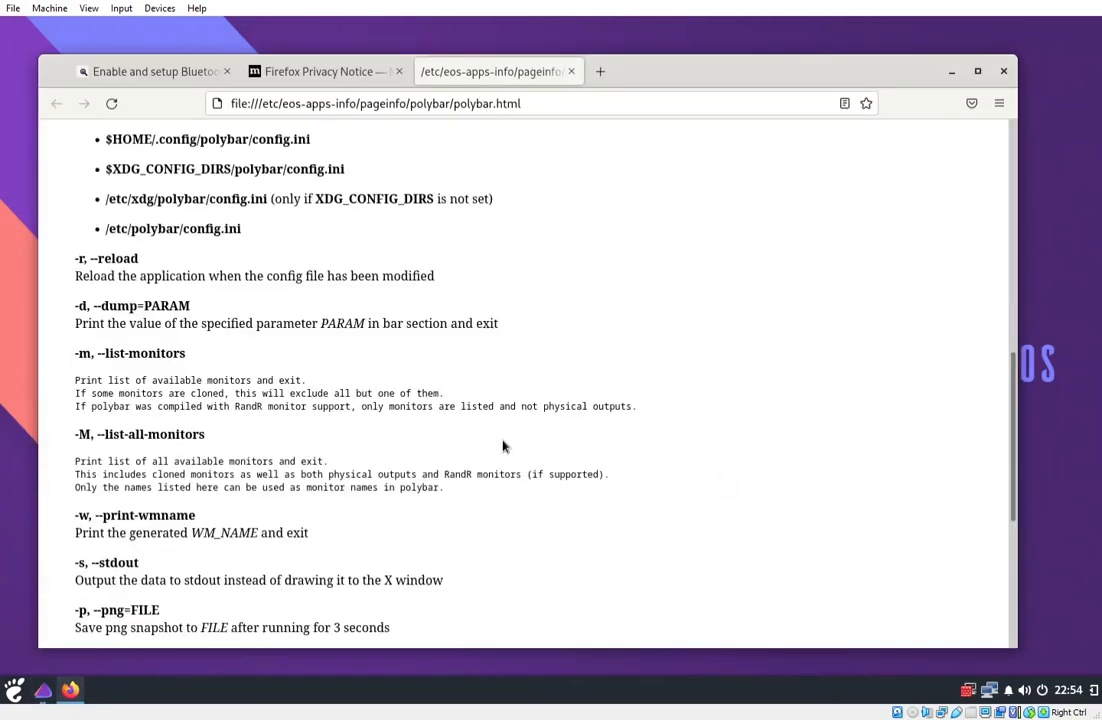
pyautogui.scroll(5, 504, 445)
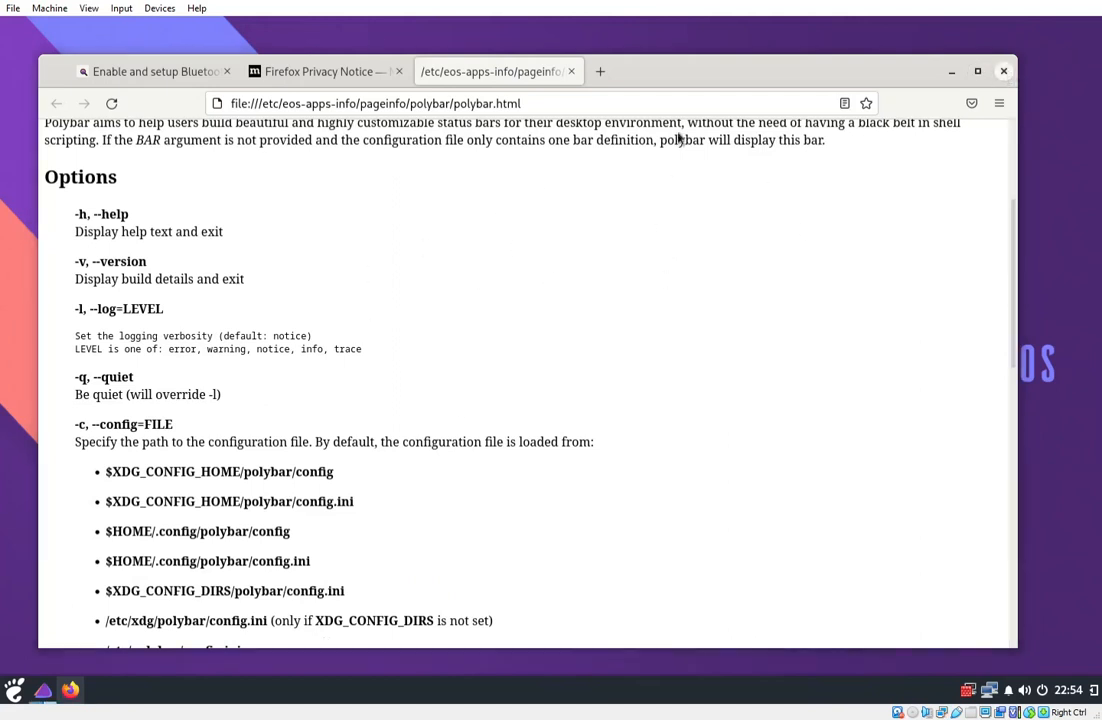
pyautogui.click(1004, 71)
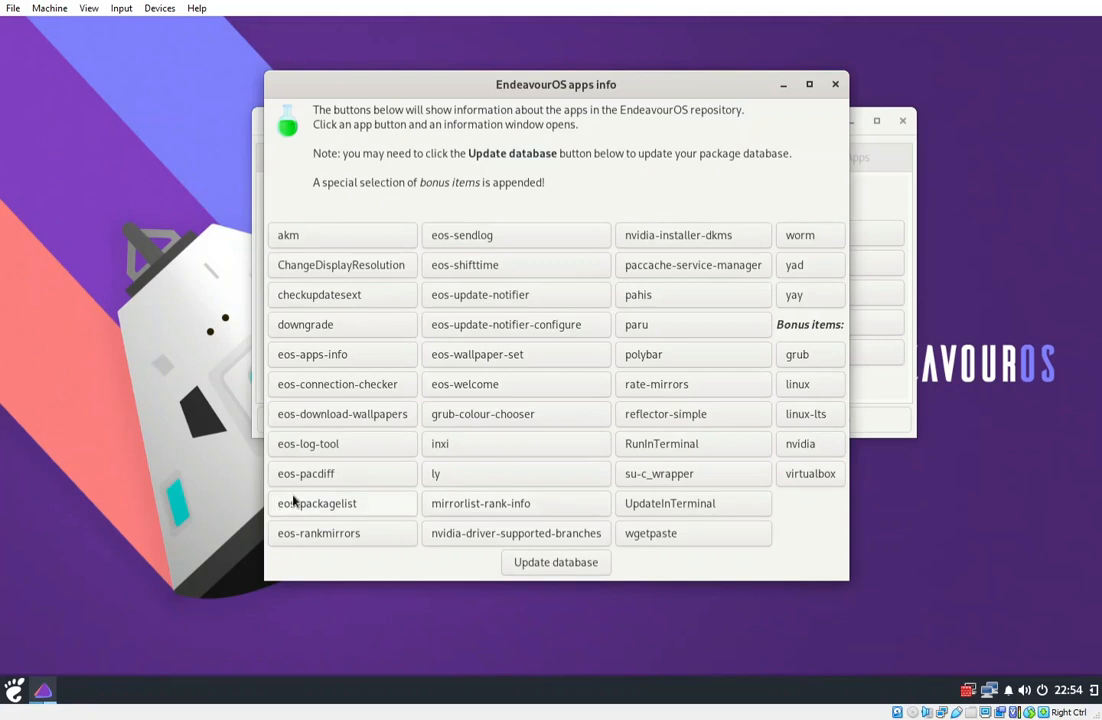
# View and close the eos-packagelist info page, then close the apps info window.
pyautogui.click(357, 529)
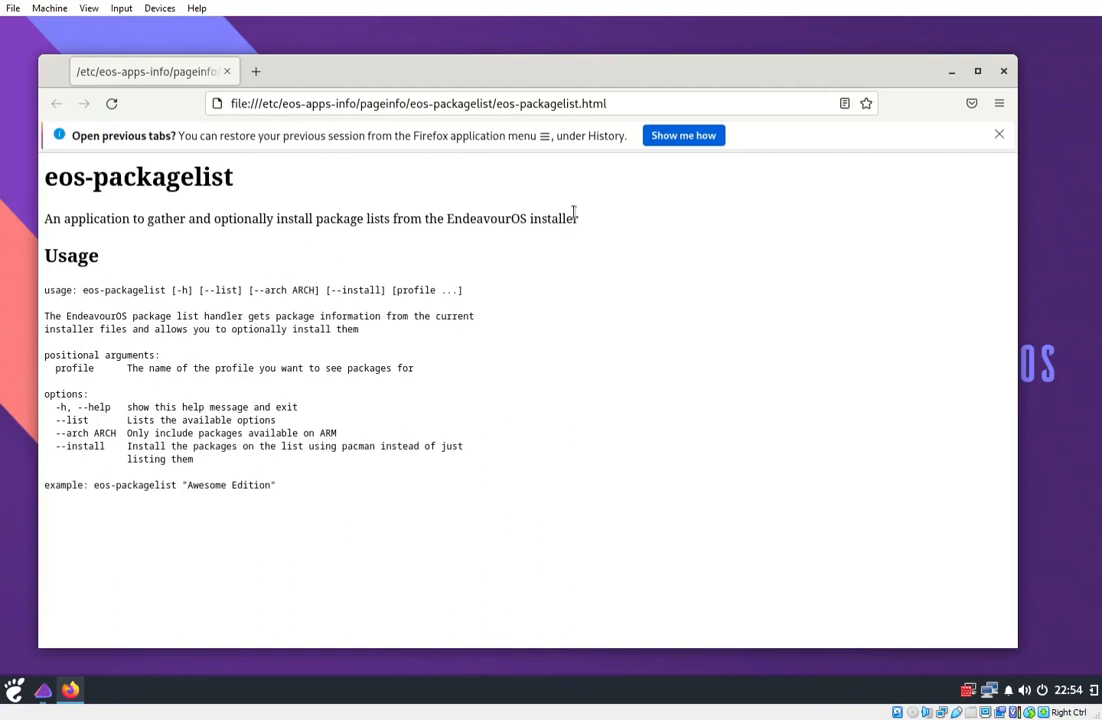
pyautogui.click(1003, 71)
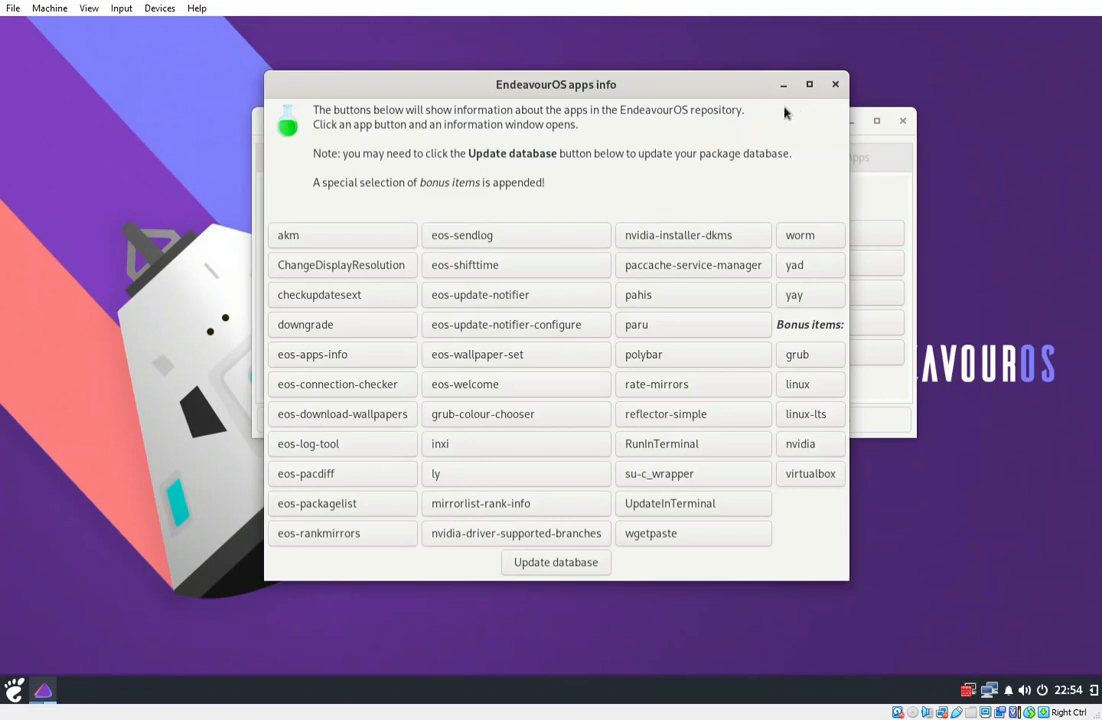
pyautogui.click(835, 86)
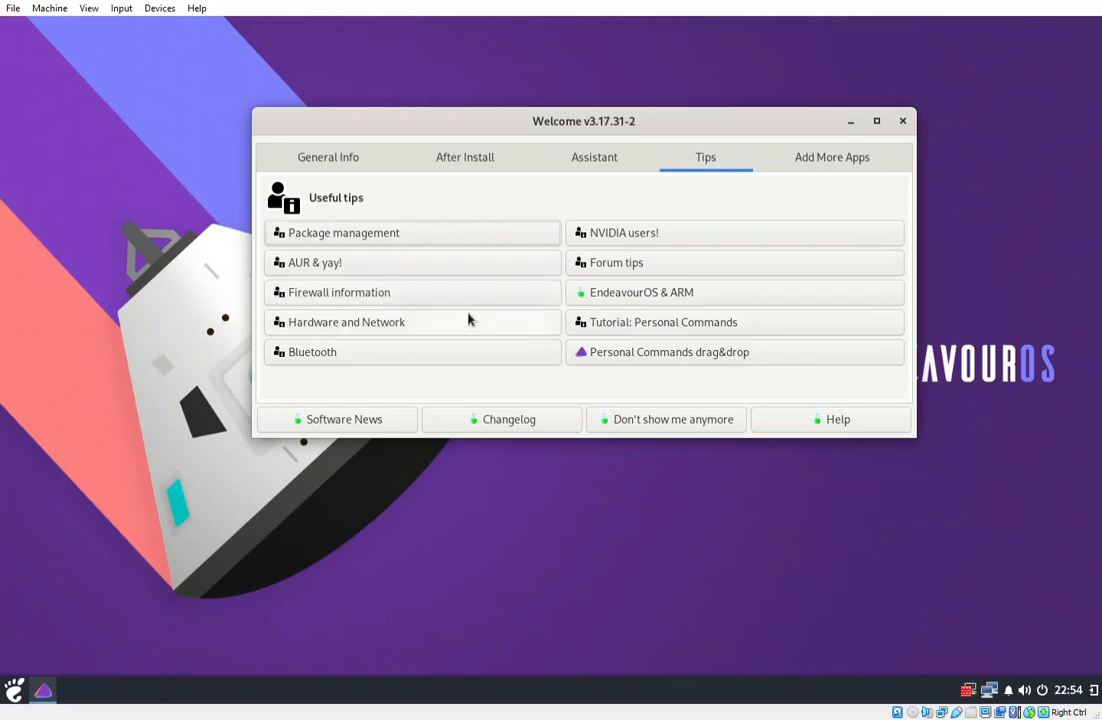
# Open a useful tip online, close Firefox, and show the Welcome app's After install tasks.
pyautogui.click(305, 300)
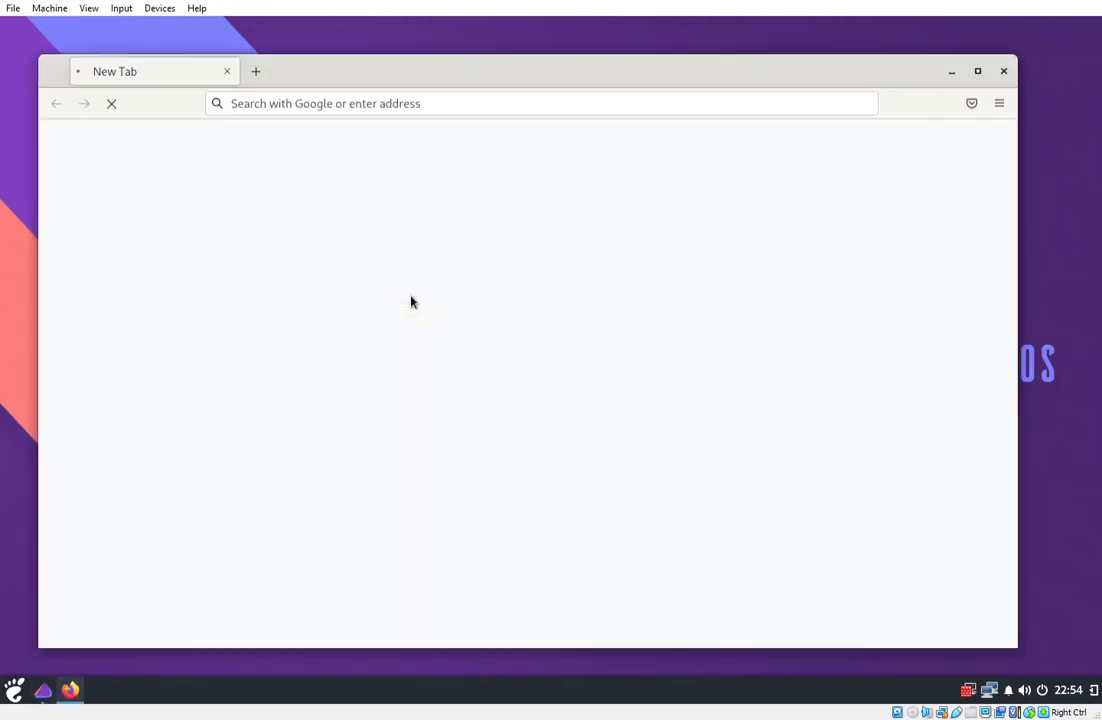
pyautogui.click(1004, 72)
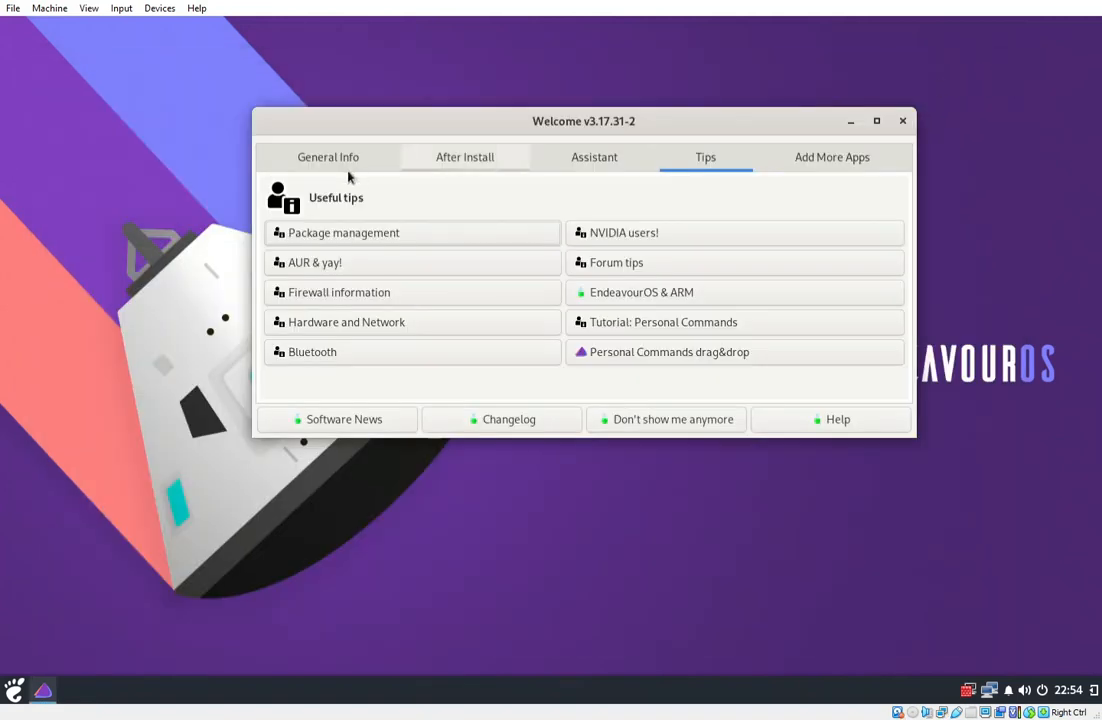
pyautogui.click(455, 162)
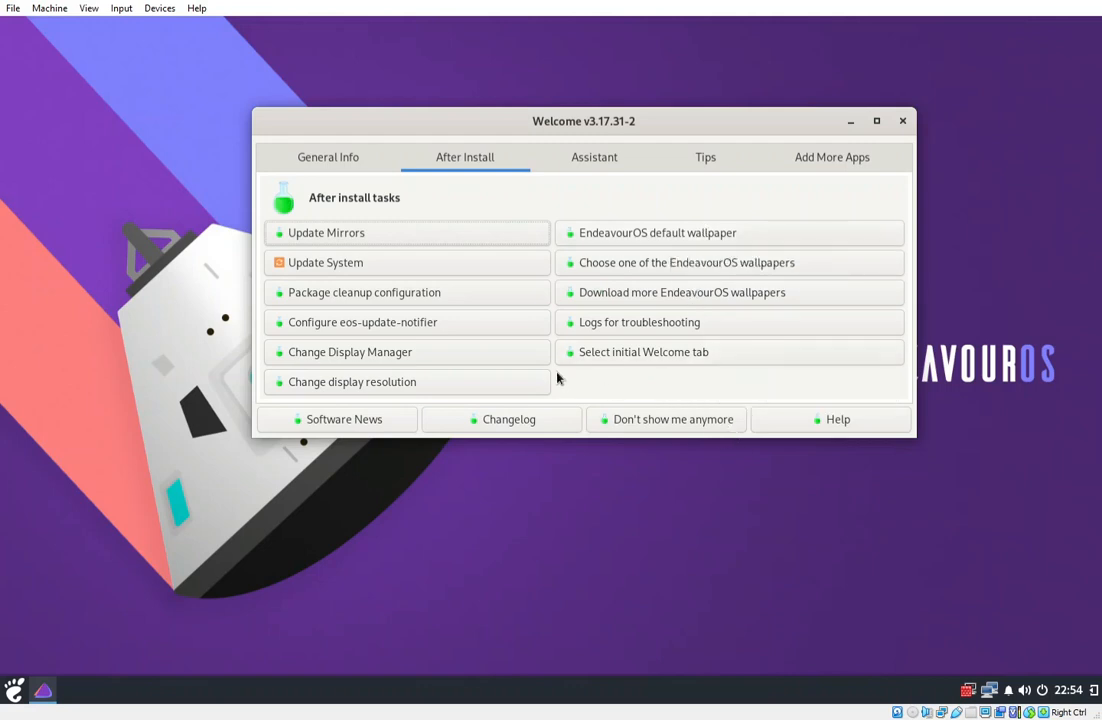
# Browse the Programming, Internet, Graphics, Accessories and All menu categories, then launch Budgie Desktop Settings.
pyautogui.click(13, 690)
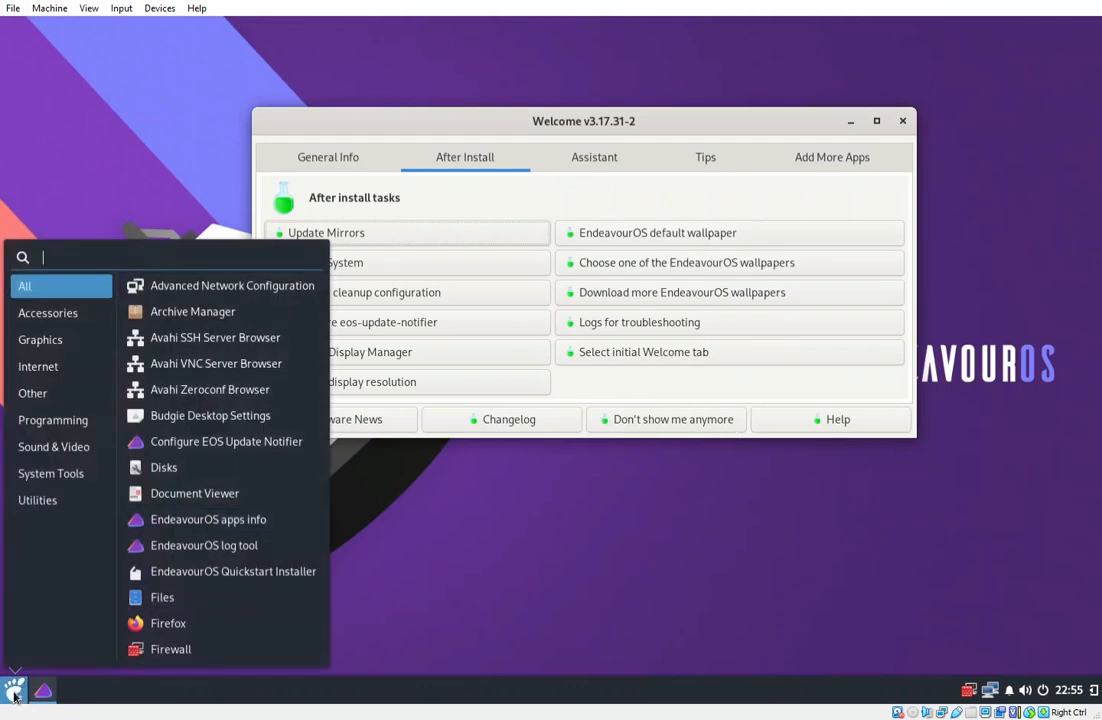
pyautogui.click(74, 425)
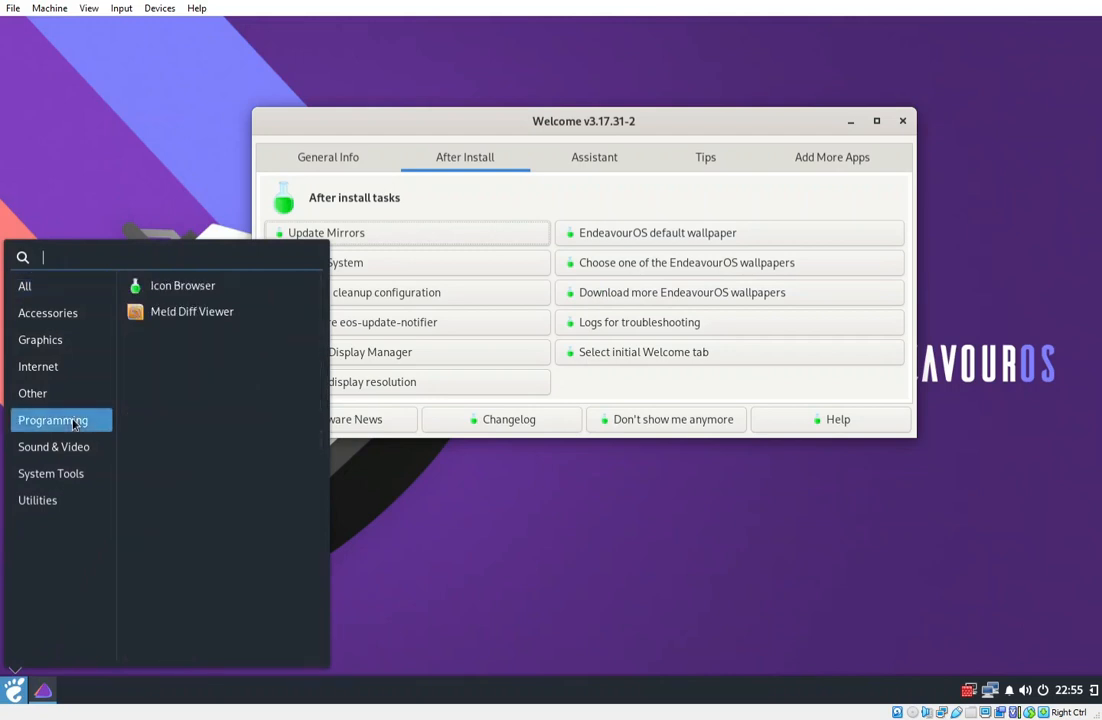
pyautogui.click(45, 370)
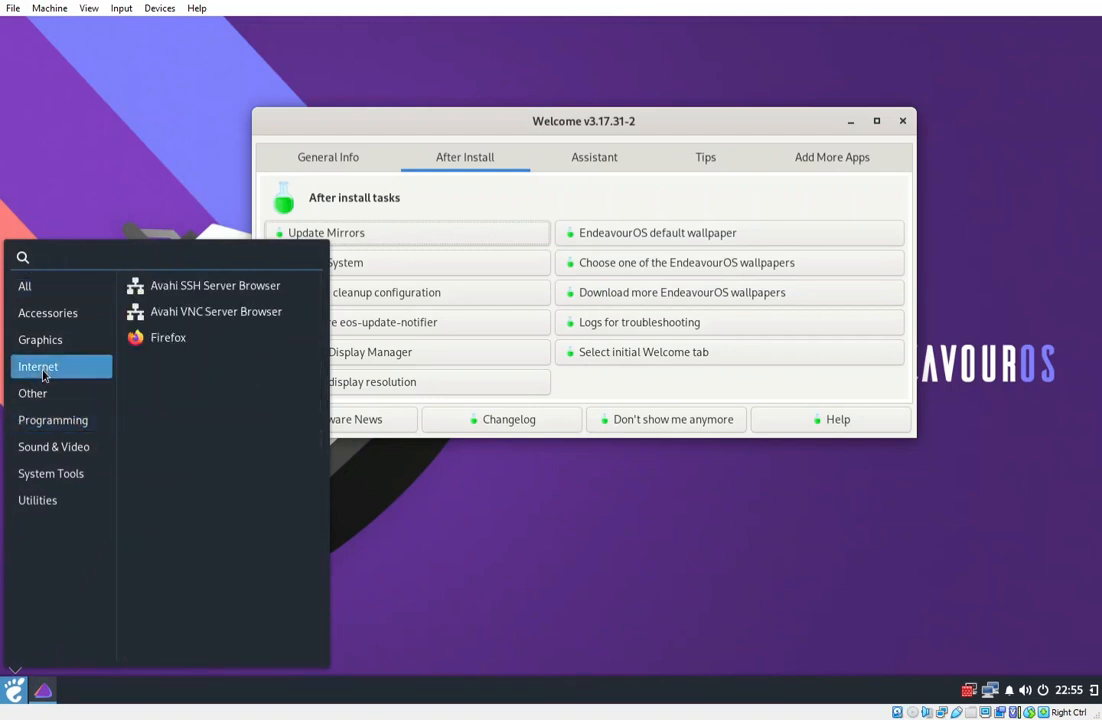
pyautogui.click(45, 340)
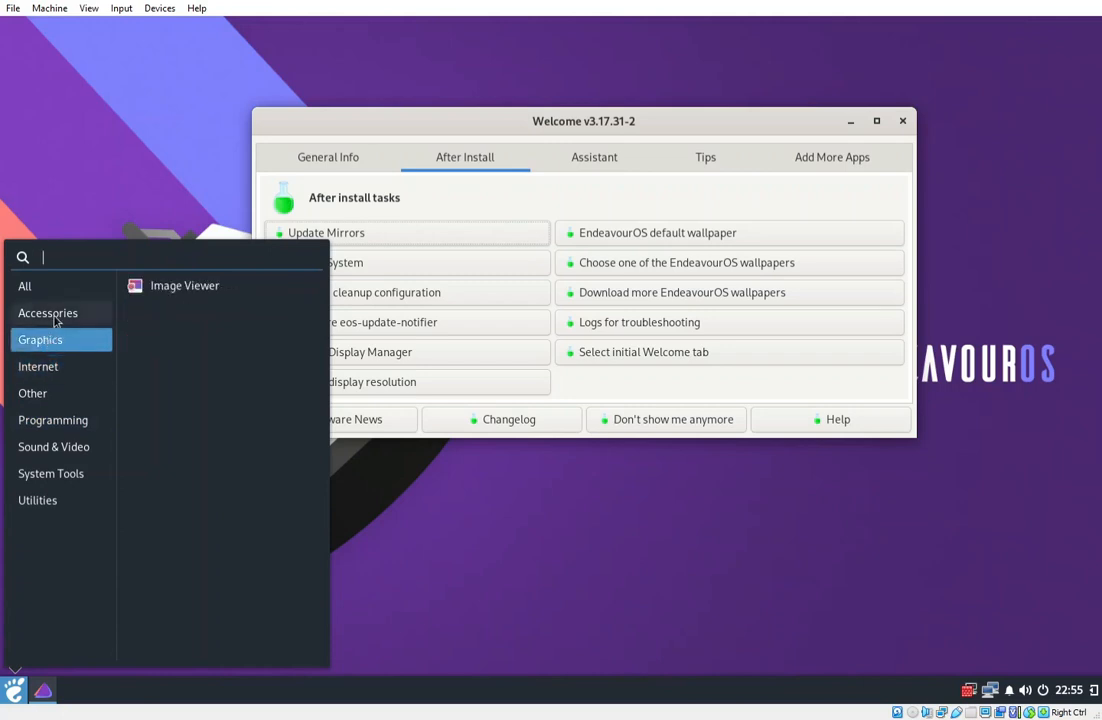
pyautogui.click(56, 318)
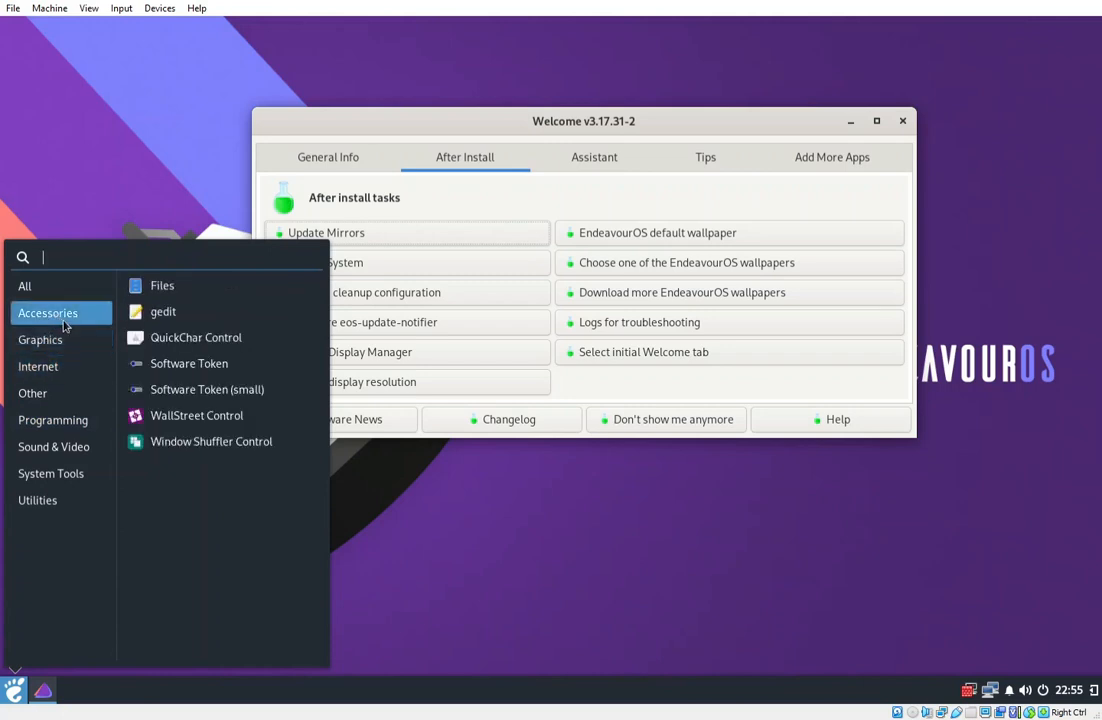
pyautogui.click(37, 287)
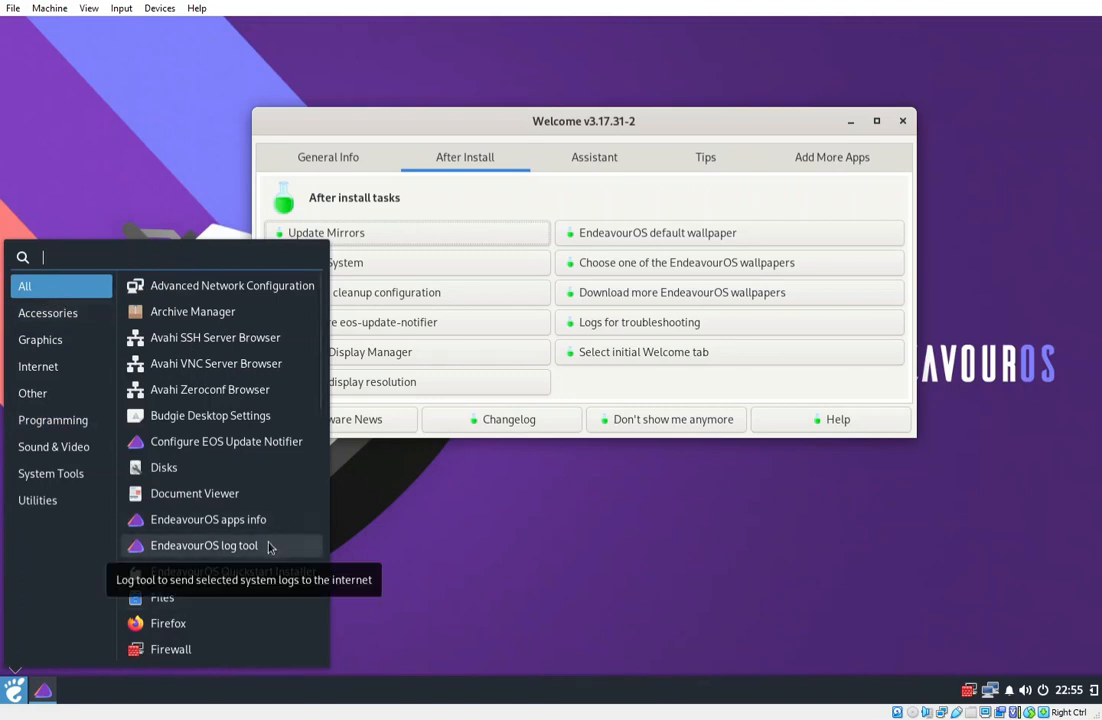
pyautogui.click(199, 417)
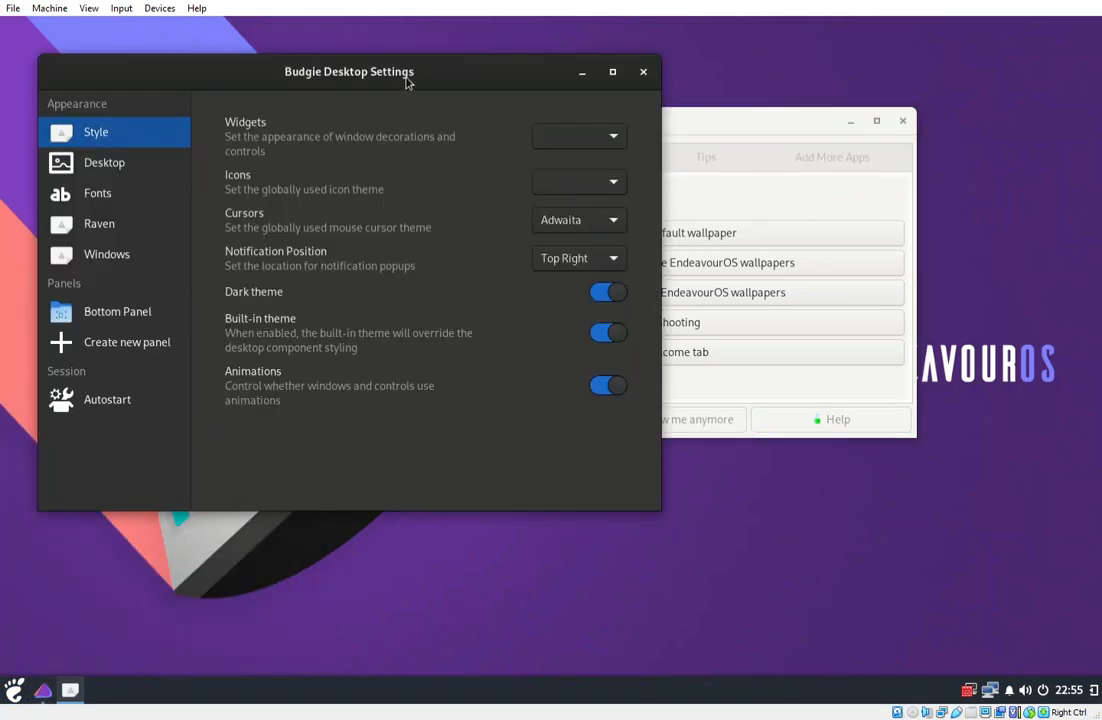
# Move the settings window aside, check the Desktop options, and pick a new Widgets theme under Style.
pyautogui.moveTo(352, 71); pyautogui.dragTo(509, 103)
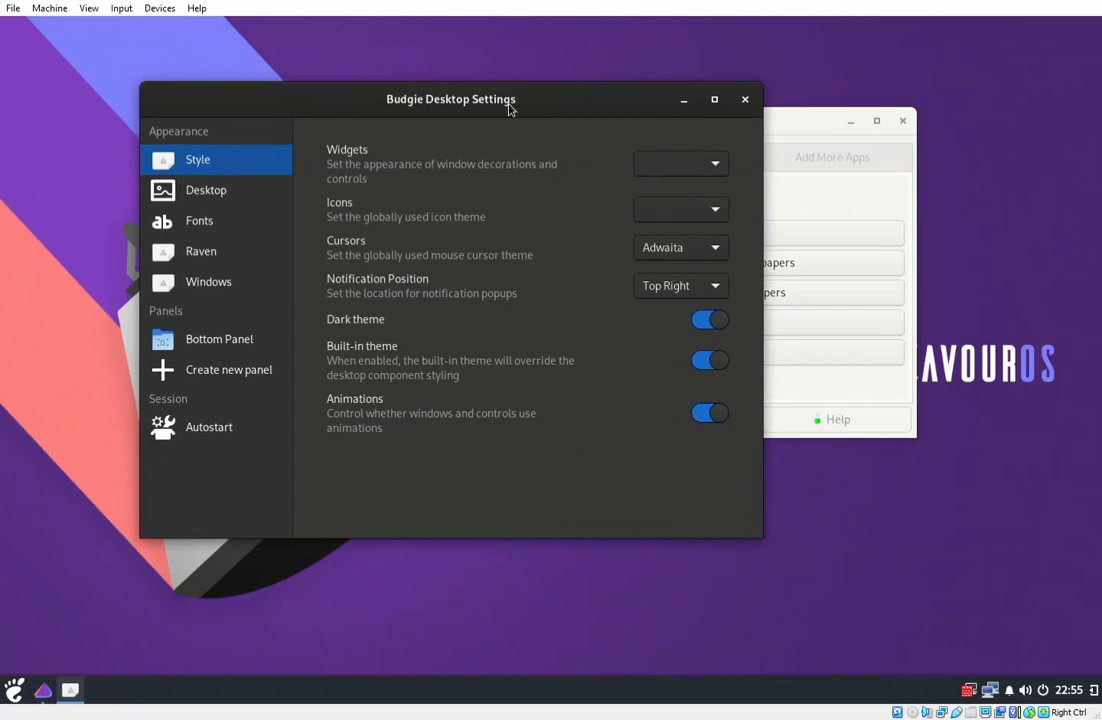
pyautogui.click(211, 196)
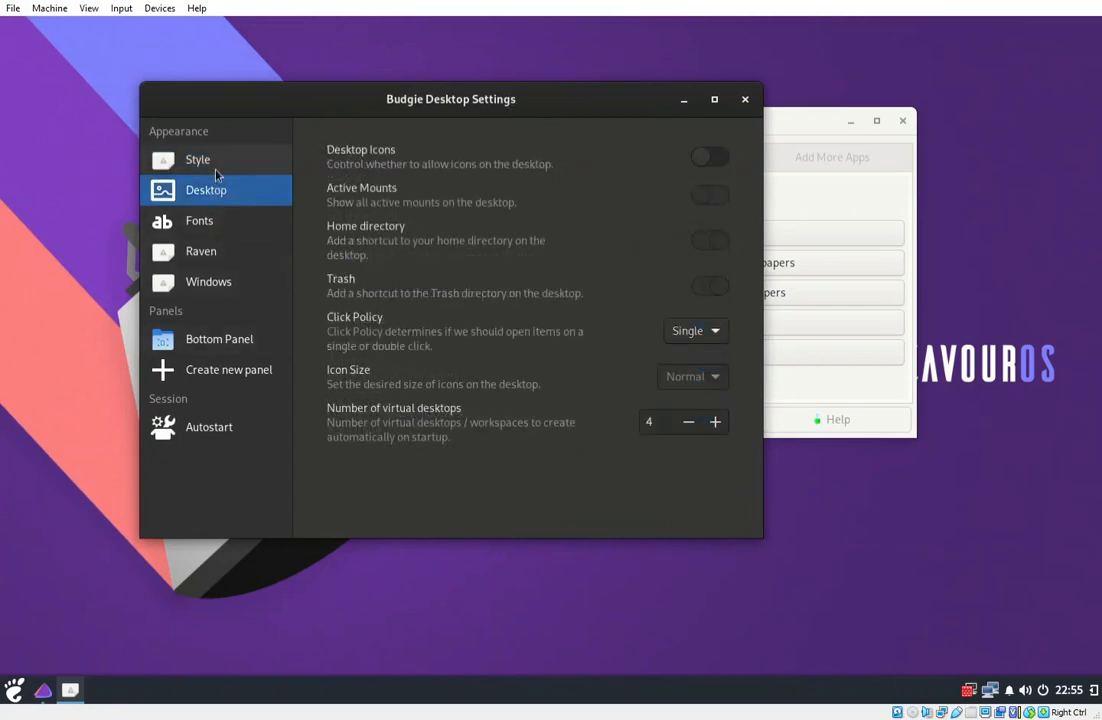
pyautogui.click(214, 166)
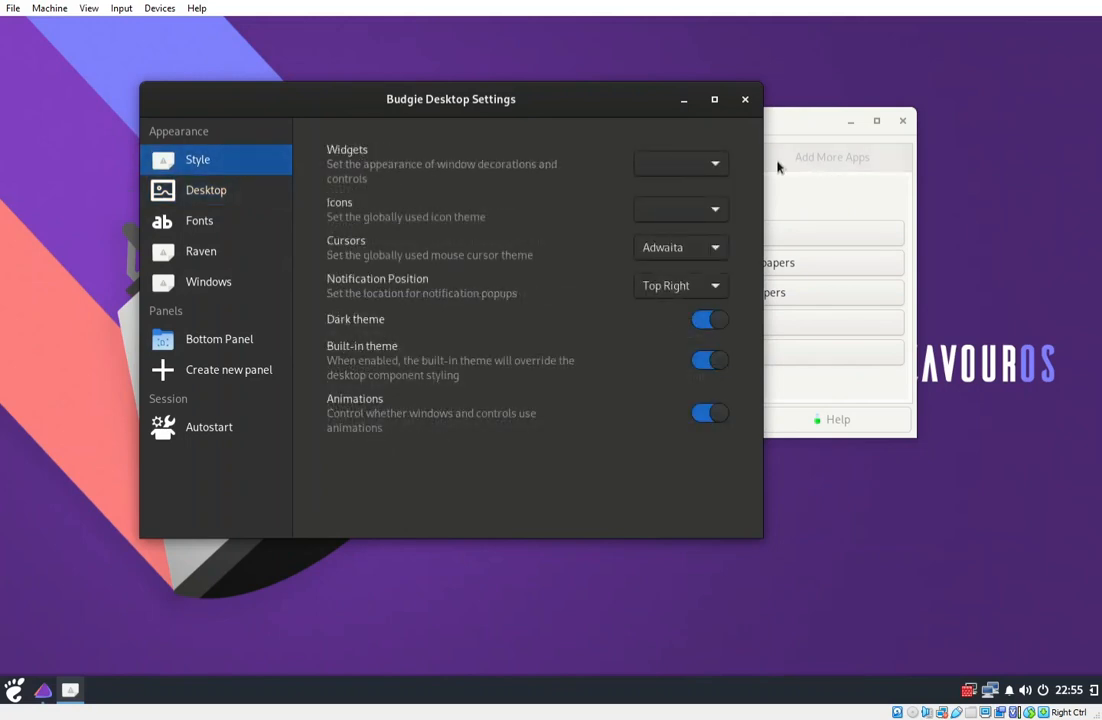
pyautogui.click(714, 164)
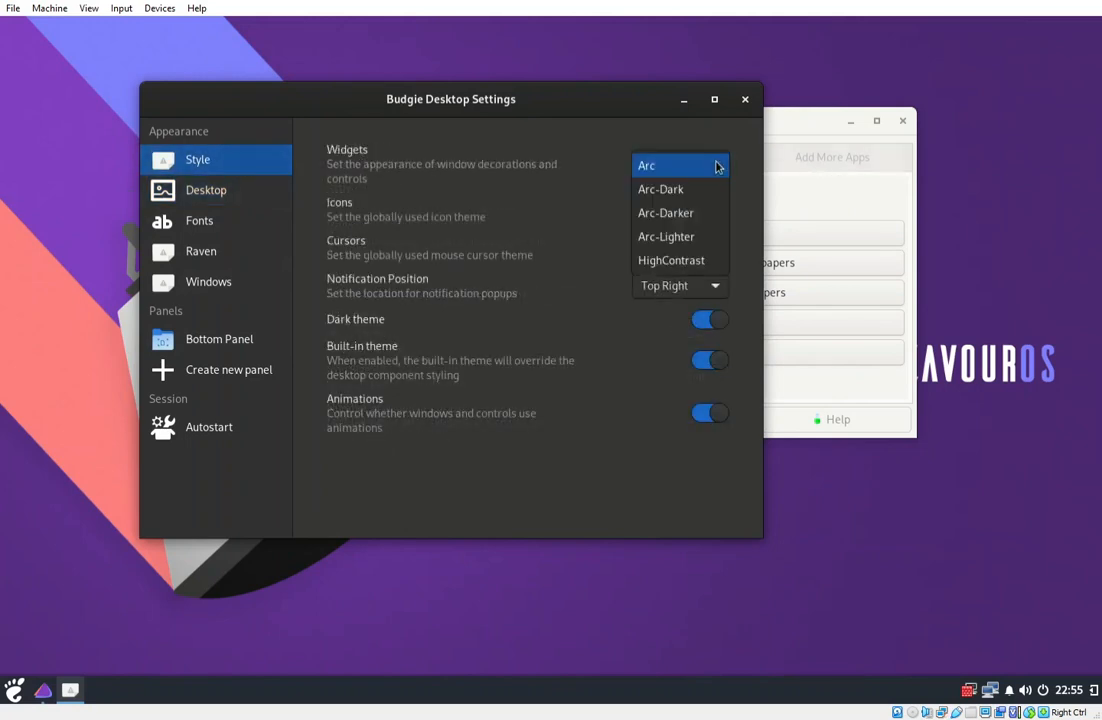
pyautogui.click(716, 166)
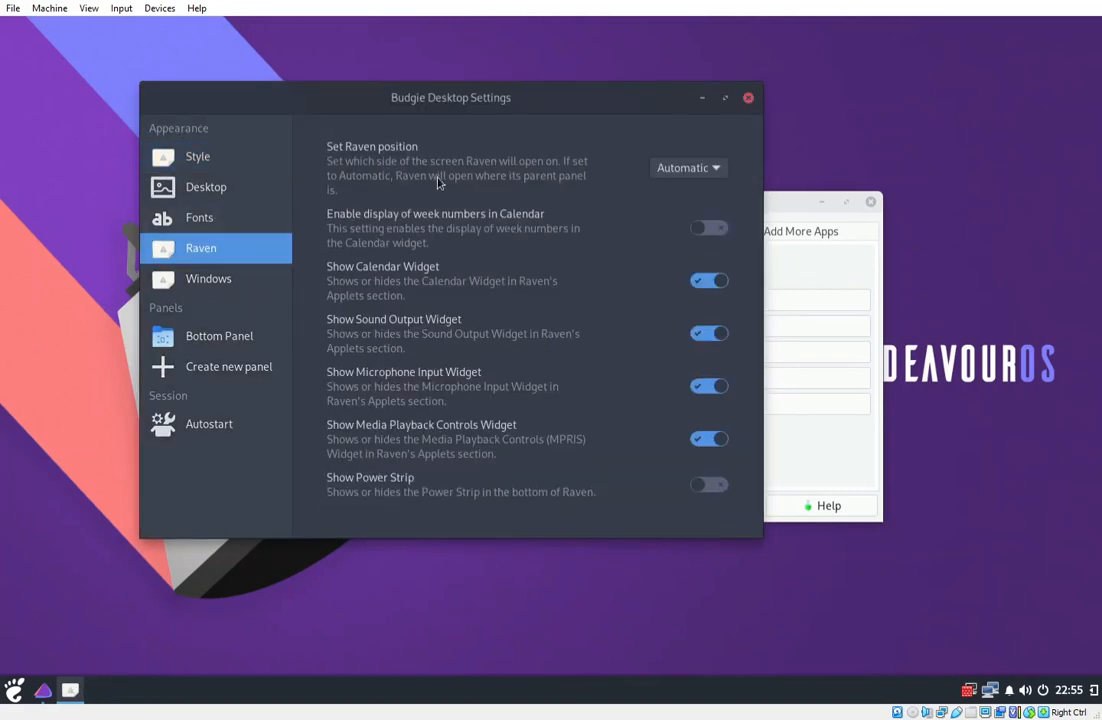
# Leave Raven's position at Automatic and set the Bottom Panel's position to Top.
pyautogui.click(712, 169)
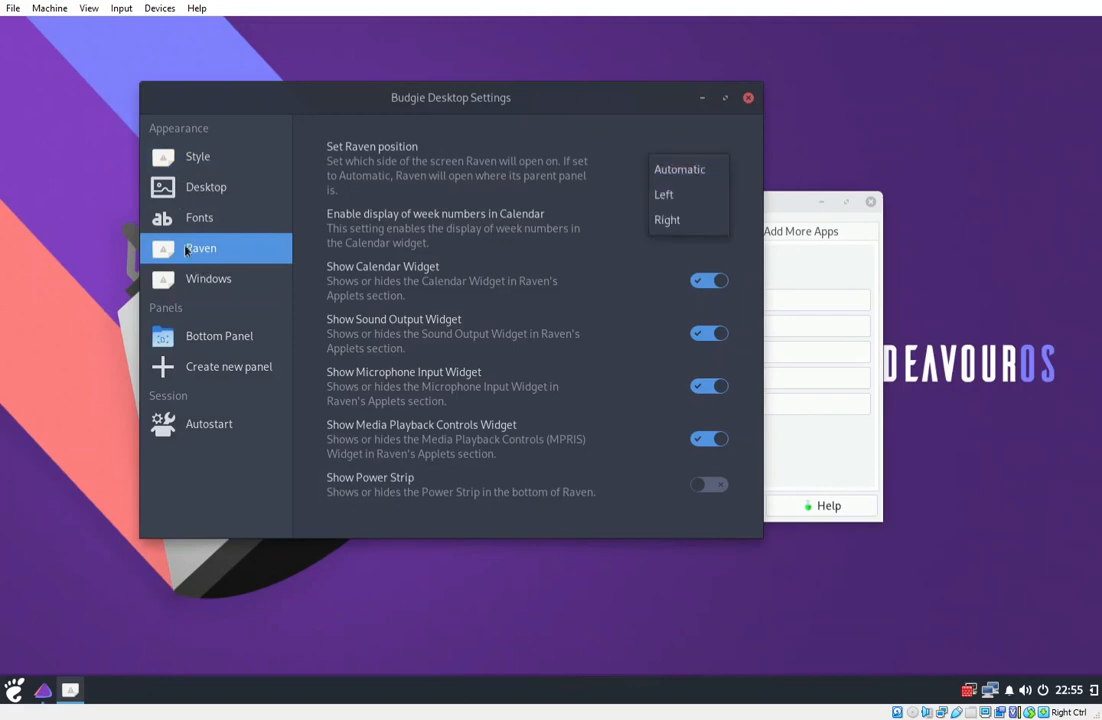
pyautogui.click(205, 162)
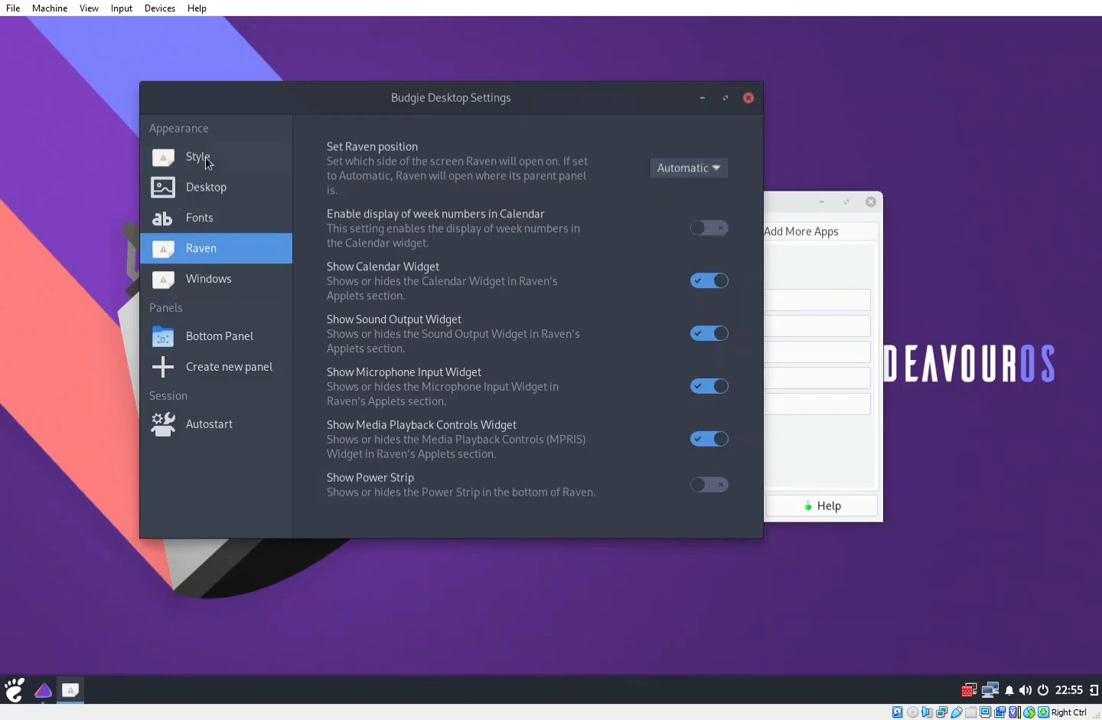
pyautogui.click(216, 341)
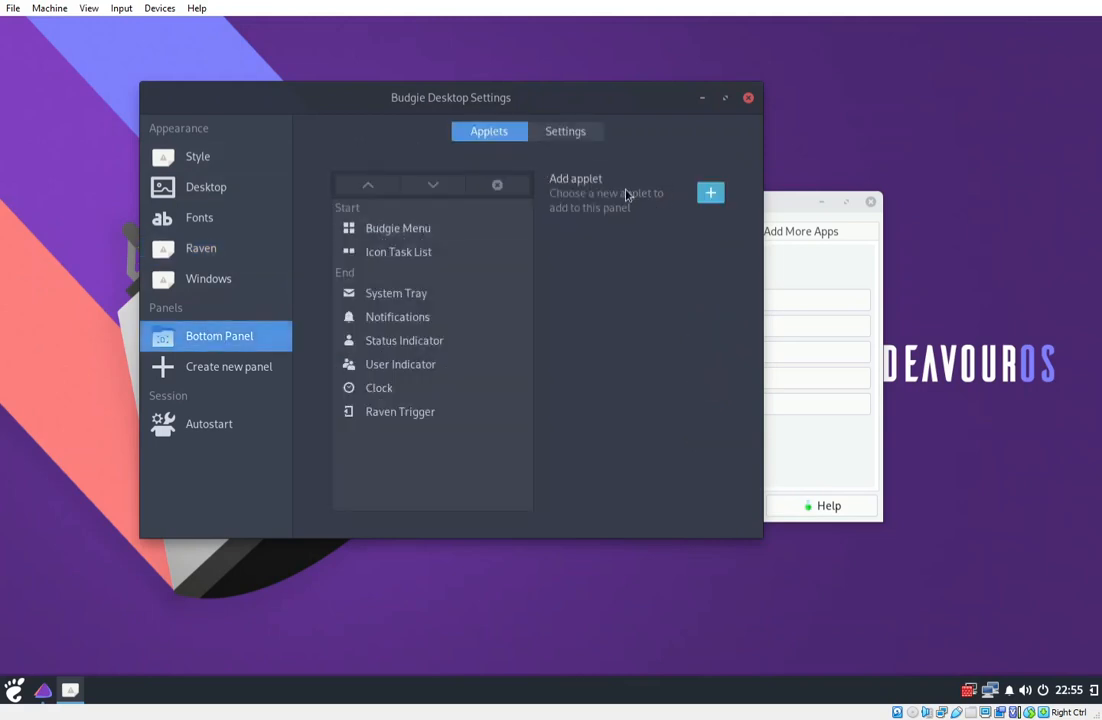
pyautogui.click(578, 131)
pyautogui.click(721, 184)
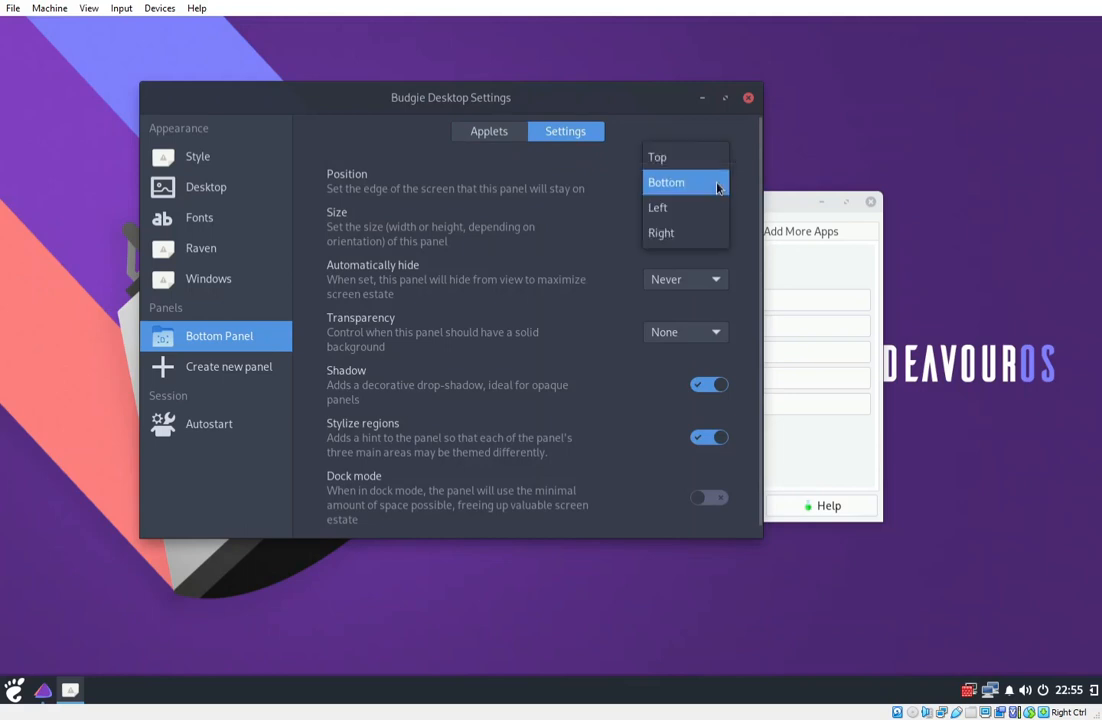
pyautogui.click(678, 163)
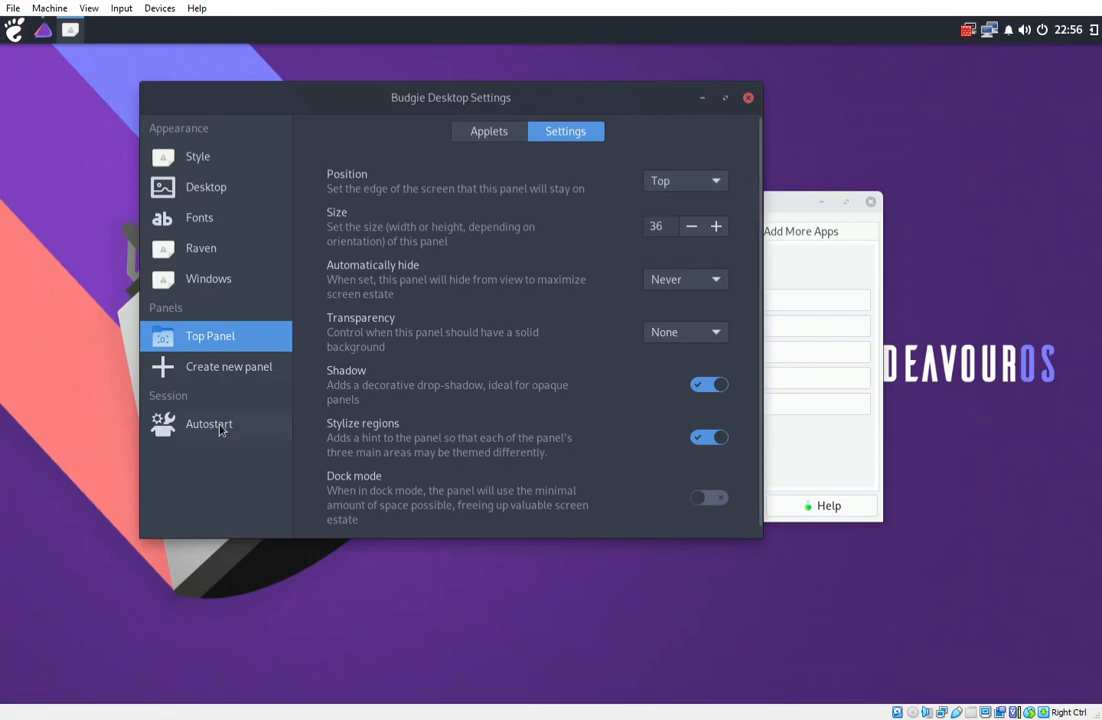
pyautogui.click(210, 288)
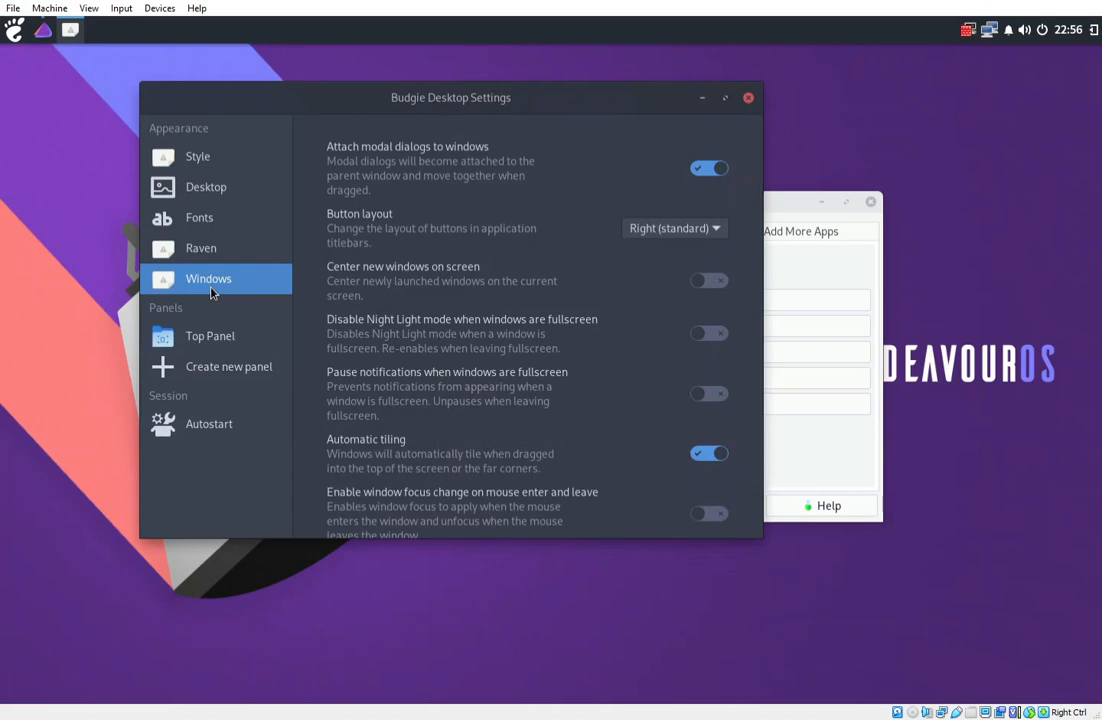
# Close Budgie Desktop Settings and the EndeavourOS Welcome window.
pyautogui.click(748, 97)
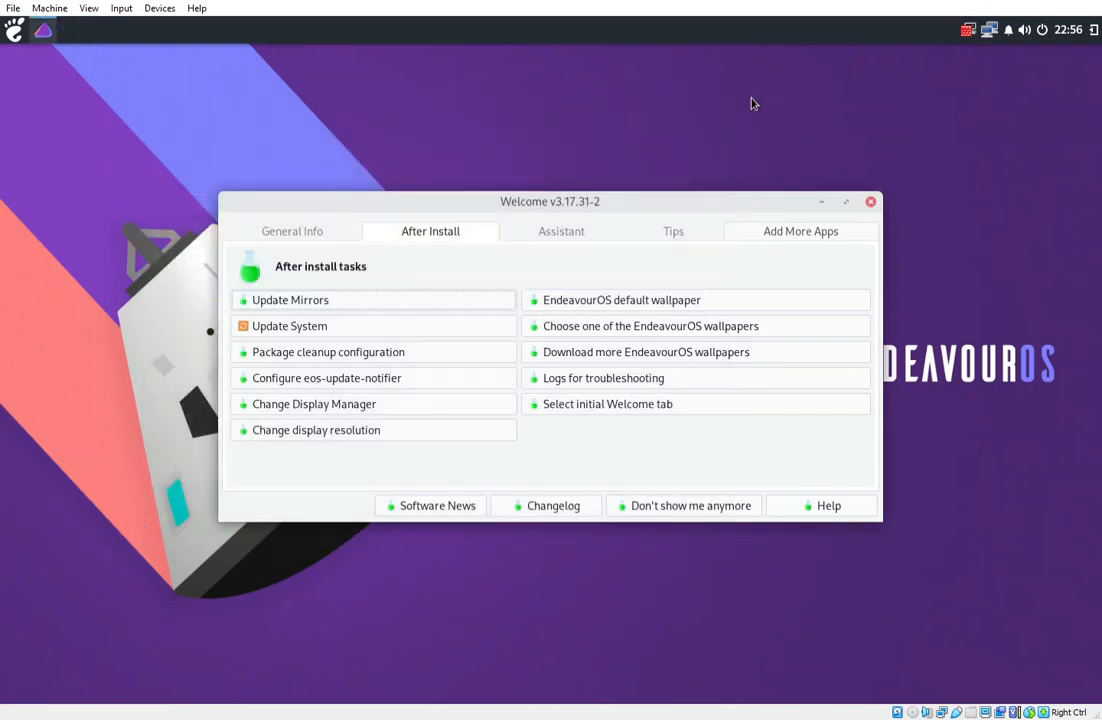
pyautogui.click(871, 203)
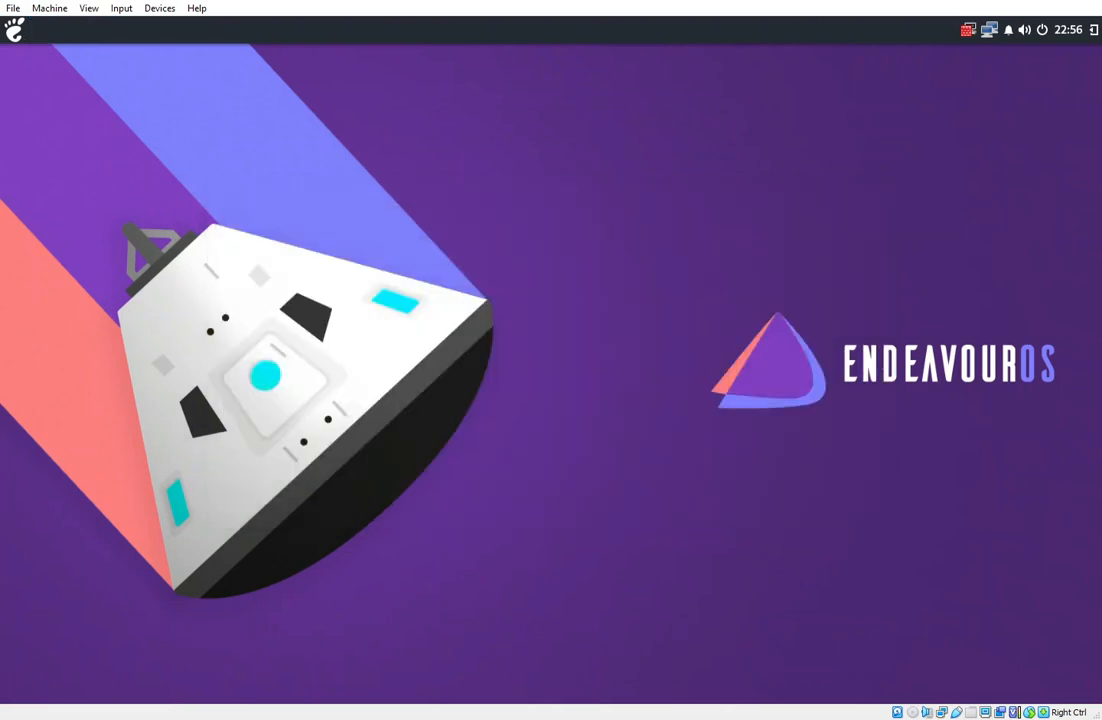